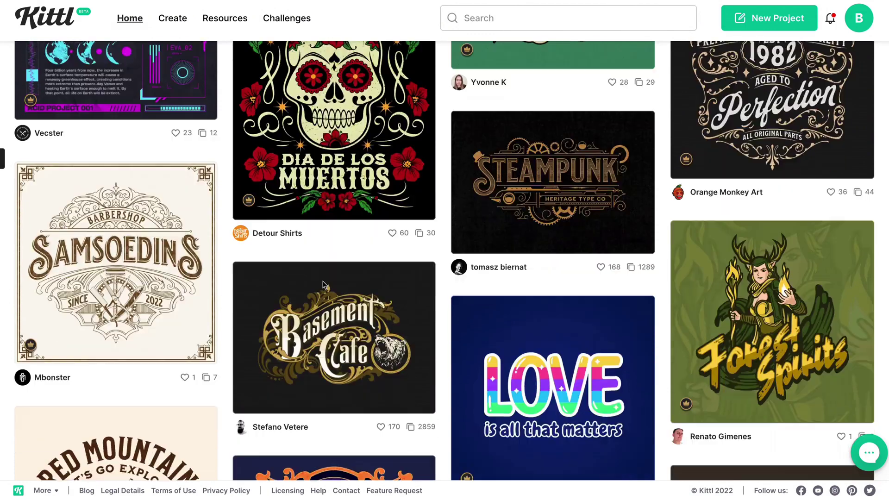
pyautogui.scroll(3, 323, 283)
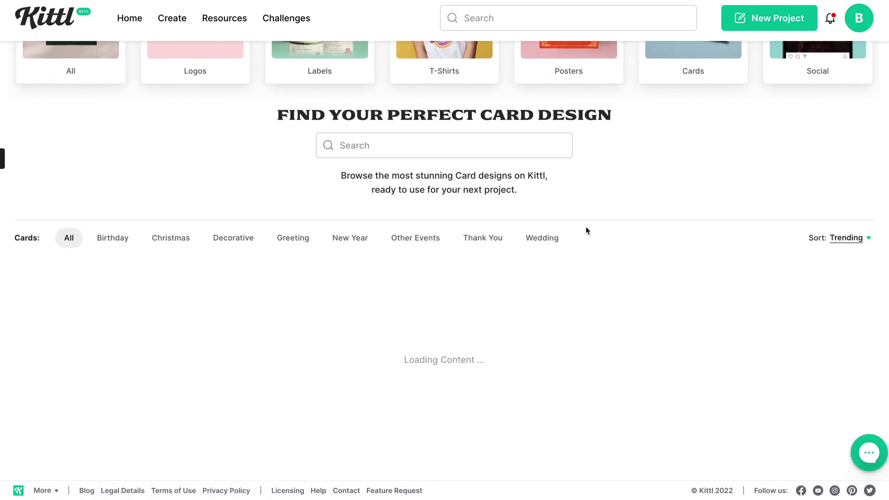
pyautogui.scroll(-4, 586, 231)
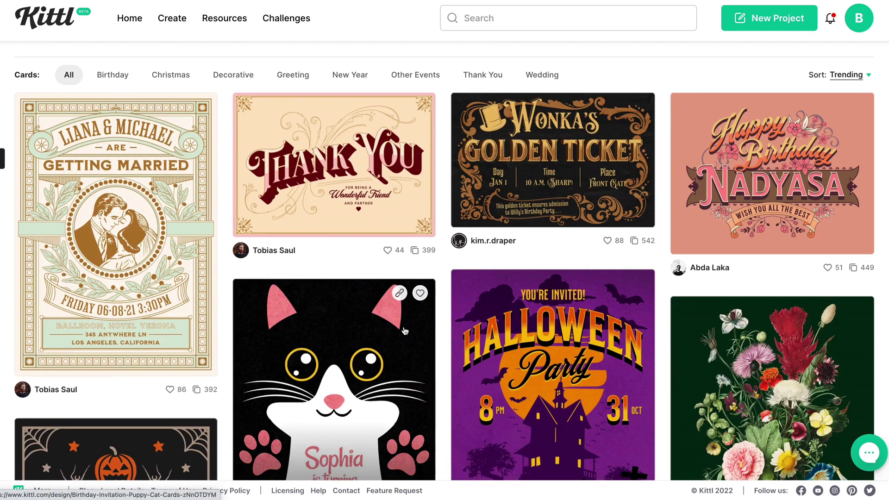
pyautogui.scroll(-3, 404, 330)
pyautogui.scroll(-5, 404, 330)
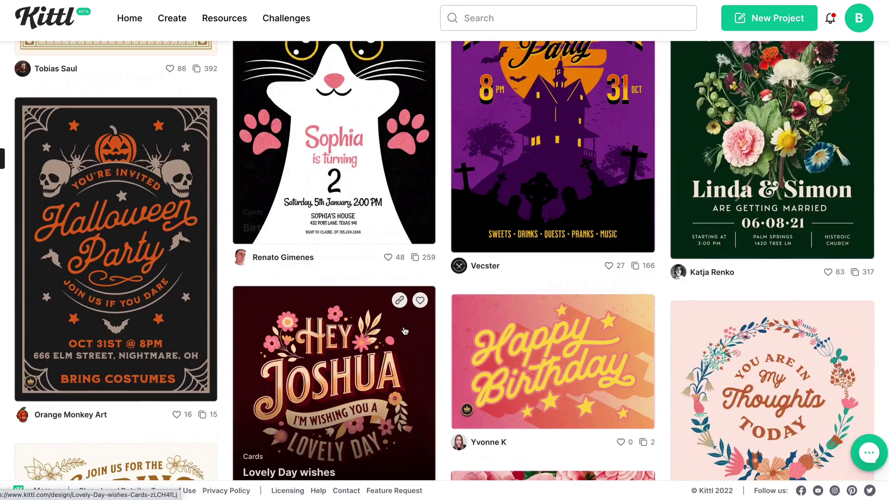
pyautogui.scroll(-4, 403, 331)
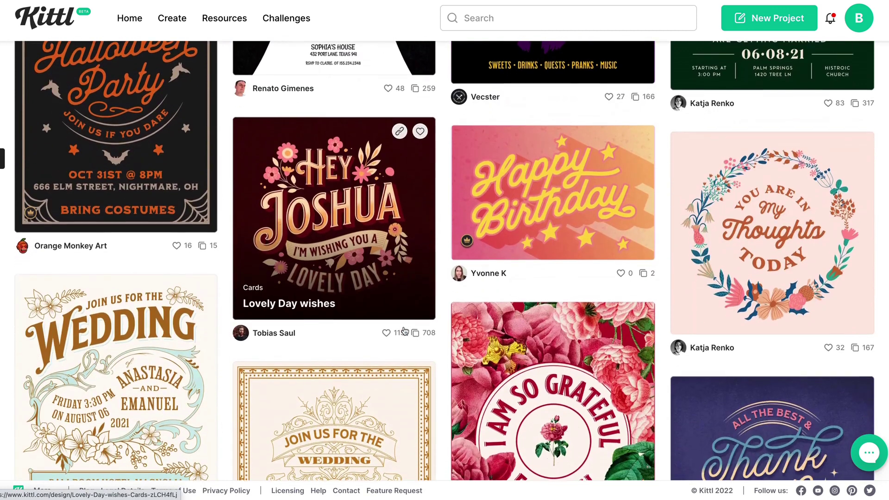
pyautogui.scroll(-2, 403, 330)
pyautogui.scroll(-2, 403, 331)
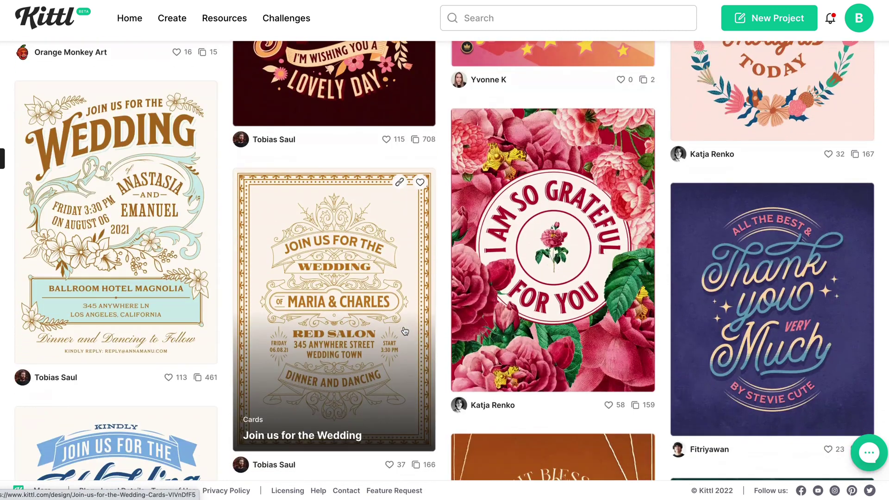
pyautogui.scroll(-4, 404, 331)
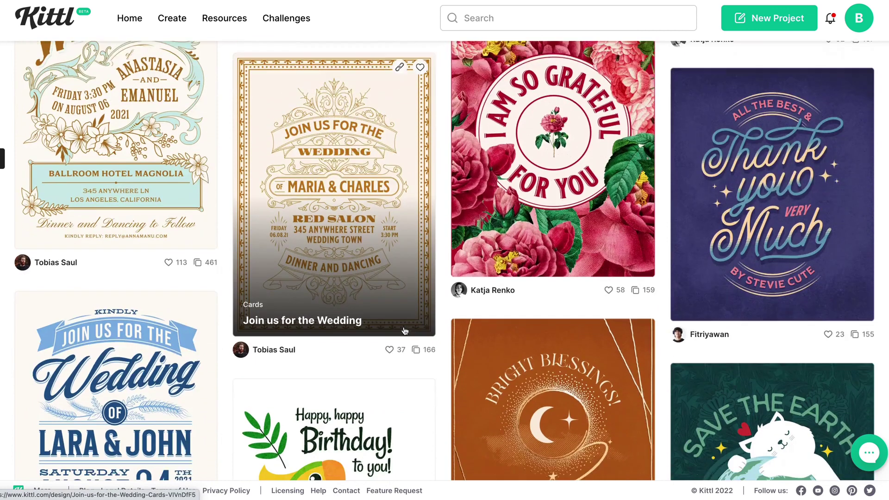
pyautogui.scroll(-2, 404, 331)
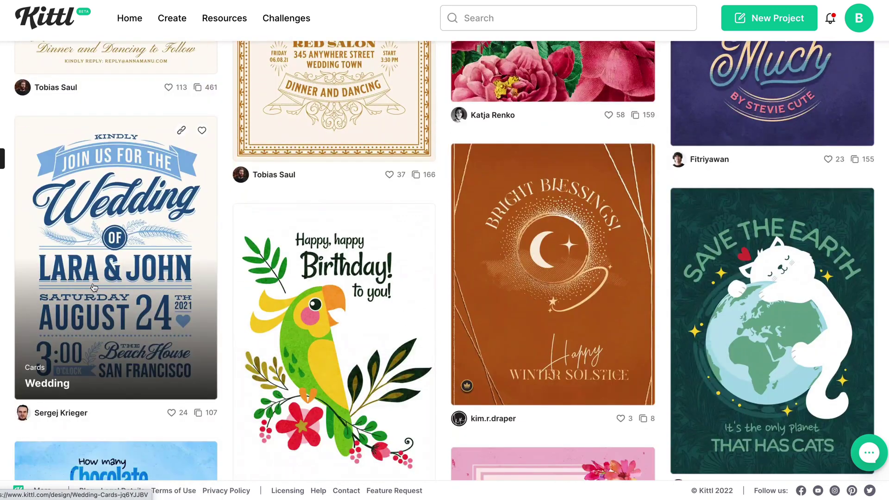
pyautogui.scroll(-2, 101, 286)
pyautogui.scroll(-3, 542, 171)
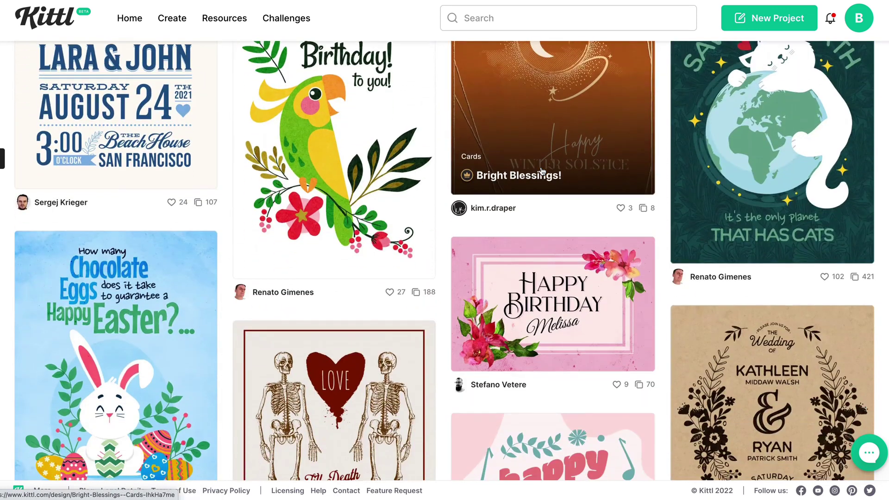
pyautogui.scroll(-3, 542, 172)
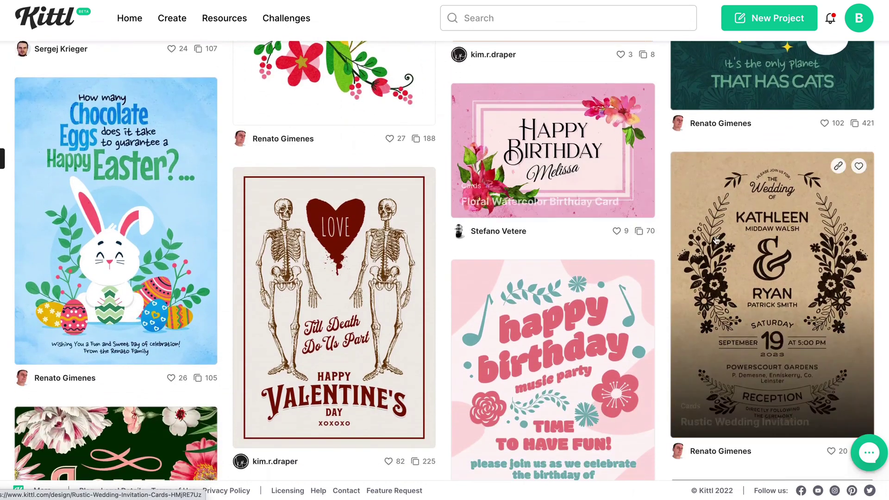
pyautogui.scroll(-2, 719, 240)
pyautogui.scroll(-3, 719, 241)
pyautogui.scroll(-3, 148, 306)
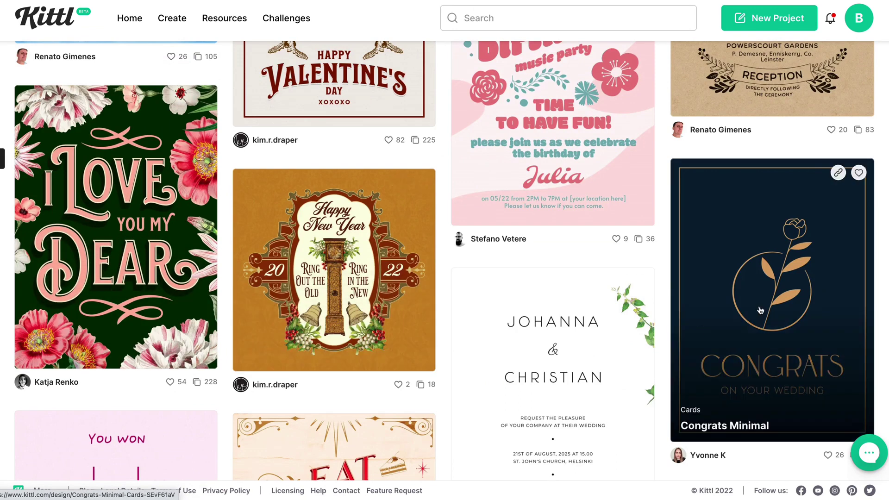
pyautogui.scroll(-5, 602, 324)
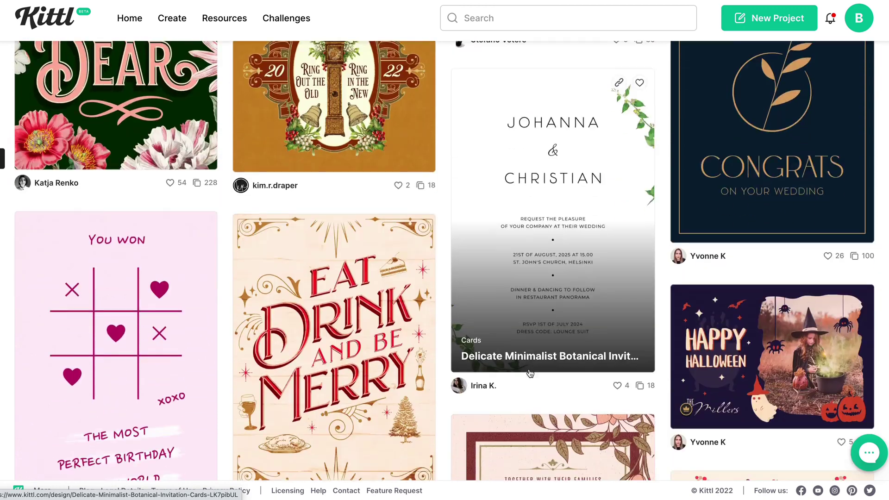
pyautogui.scroll(-2, 530, 373)
pyautogui.scroll(4, 530, 373)
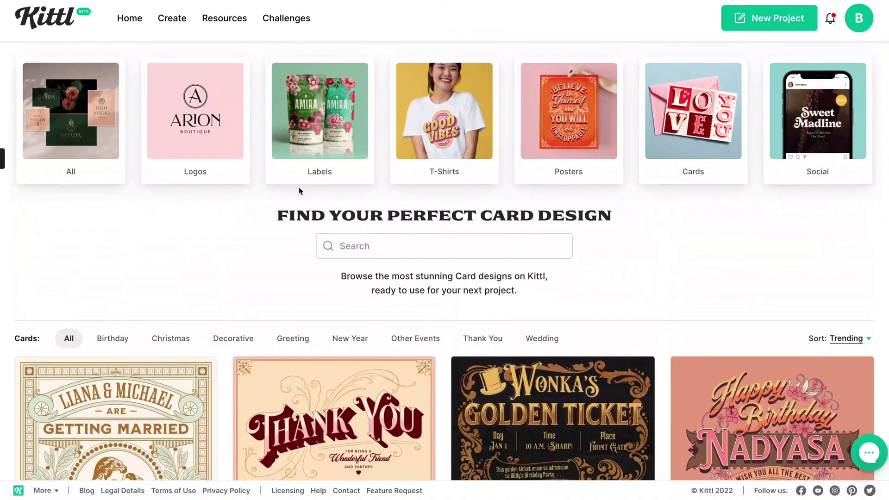
# Switch to T-Shirt templates and browse designs like The Mountains are Calling and Original Outlaw
pyautogui.click(435, 133)
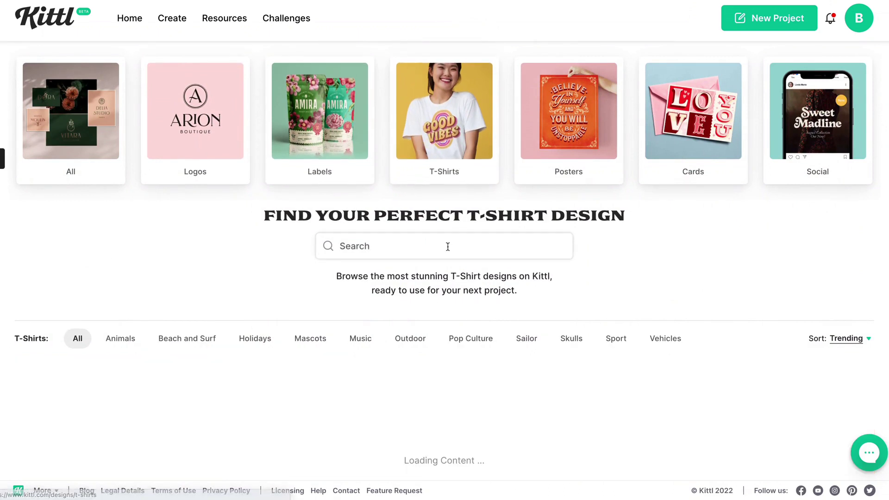
pyautogui.scroll(-2, 479, 314)
pyautogui.scroll(-3, 479, 314)
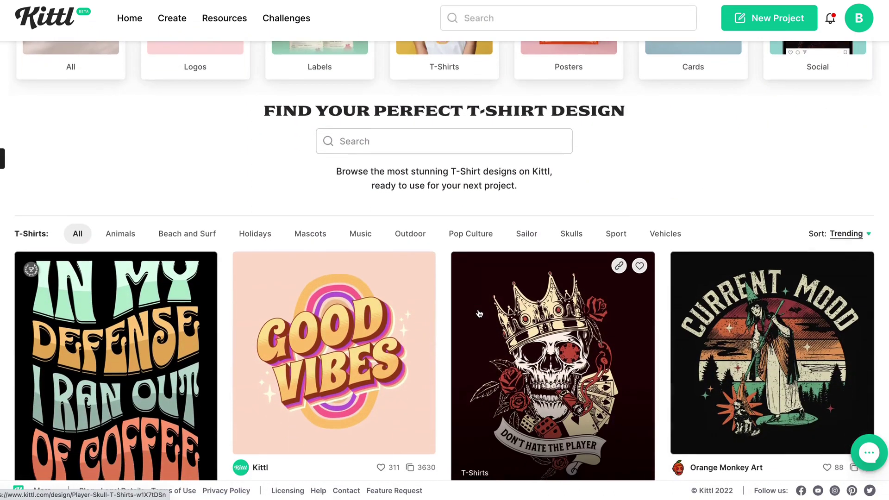
pyautogui.scroll(-4, 479, 314)
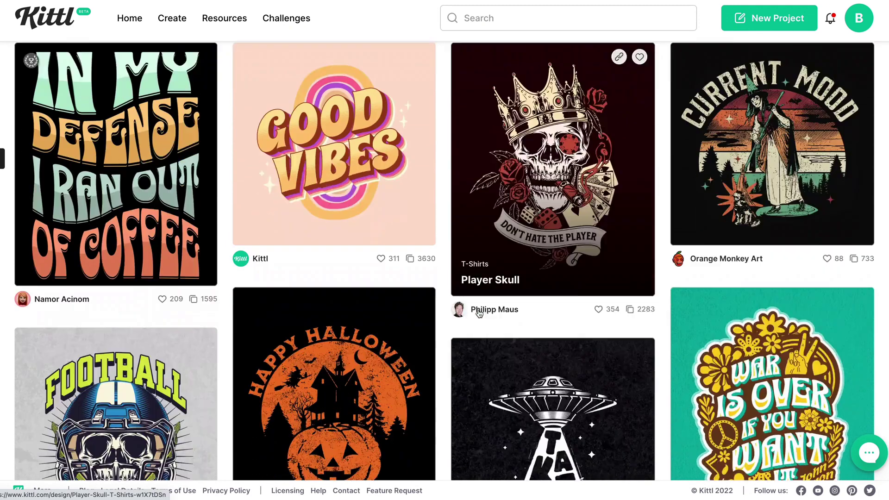
pyautogui.scroll(-3, 479, 313)
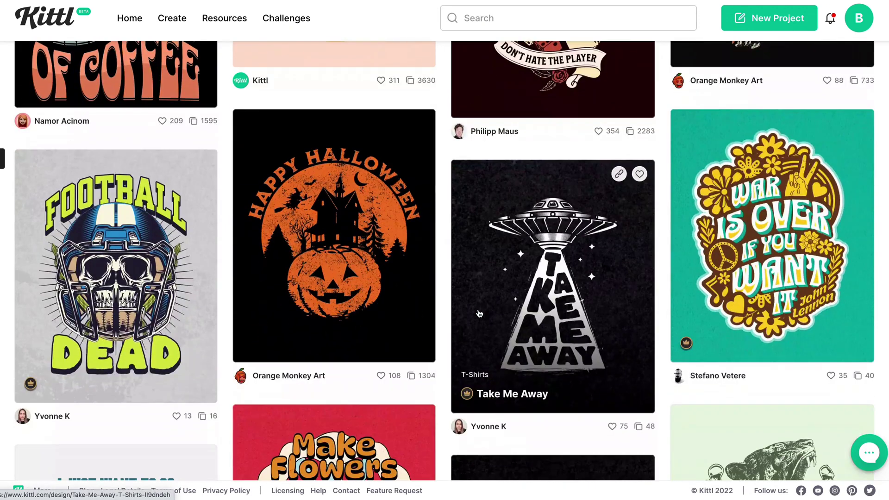
pyautogui.scroll(-5, 479, 314)
pyautogui.scroll(-2, 479, 313)
pyautogui.scroll(-2, 479, 314)
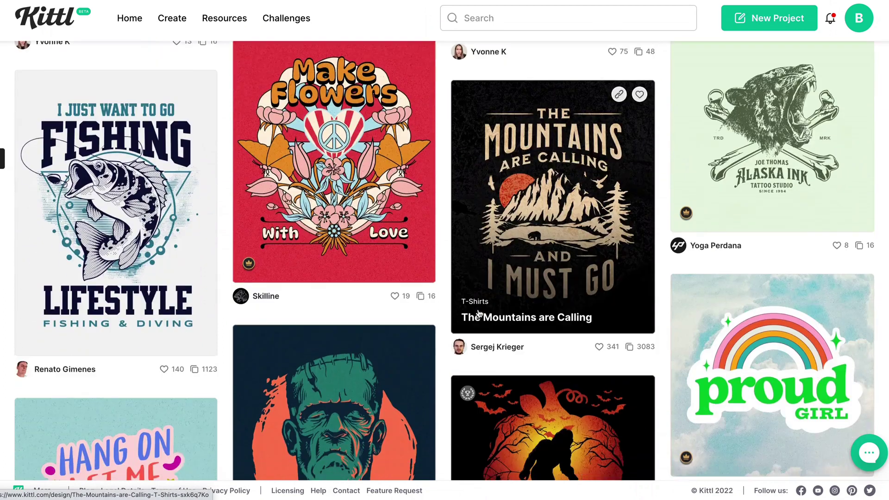
pyautogui.scroll(-5, 479, 314)
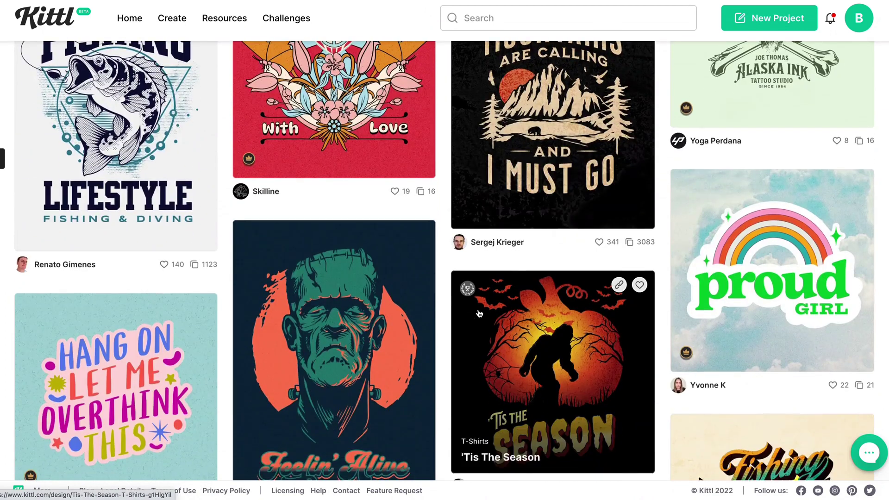
pyautogui.scroll(-4, 479, 313)
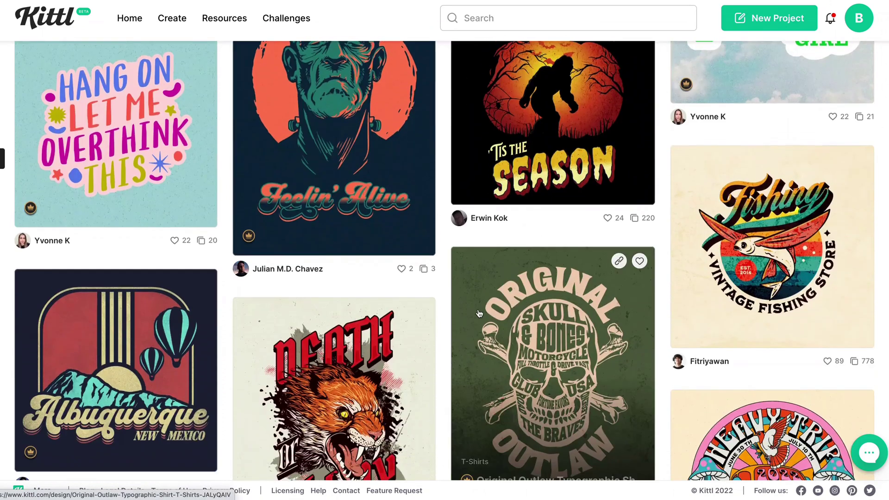
pyautogui.scroll(-2, 479, 314)
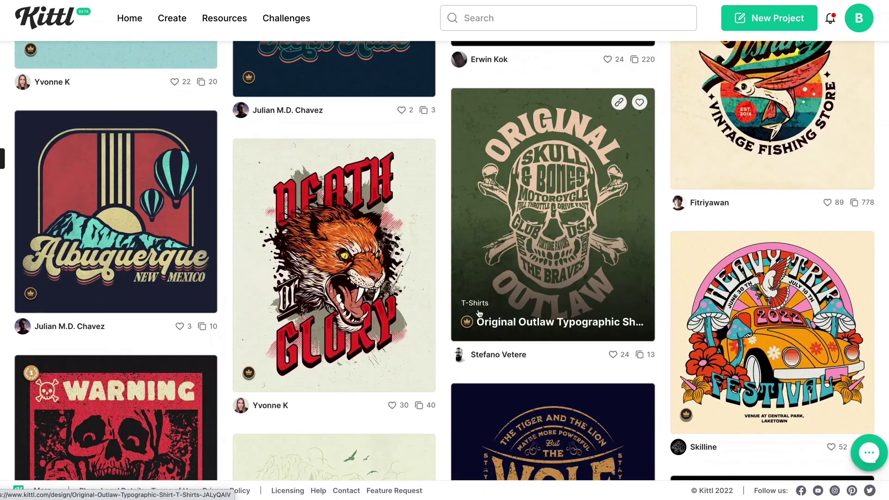
pyautogui.scroll(-5, 479, 314)
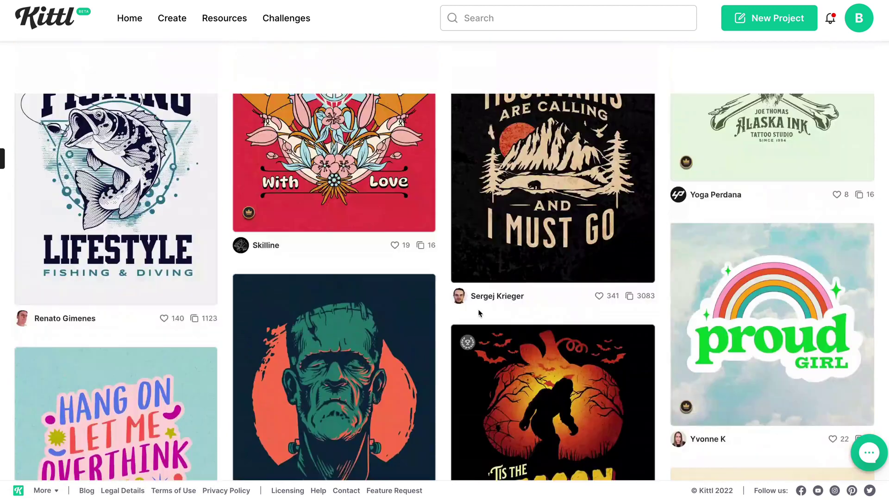
pyautogui.scroll(12, 479, 314)
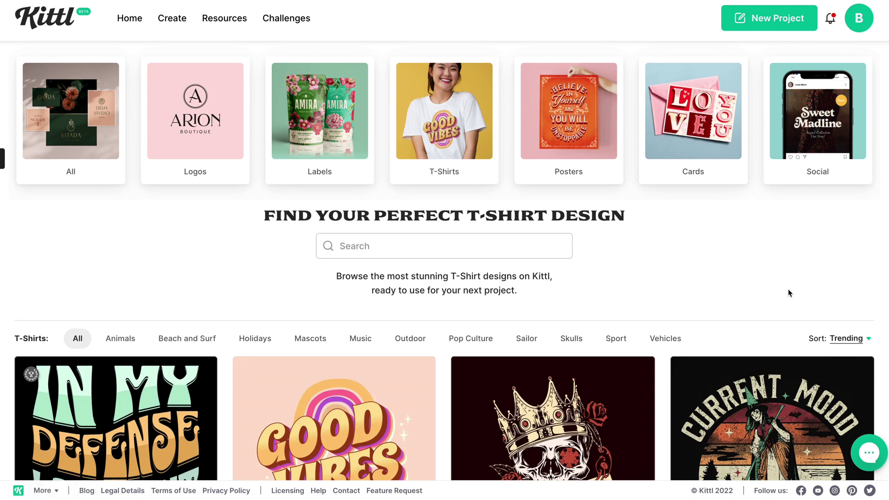
pyautogui.scroll(-1, 788, 289)
pyautogui.scroll(1, 788, 289)
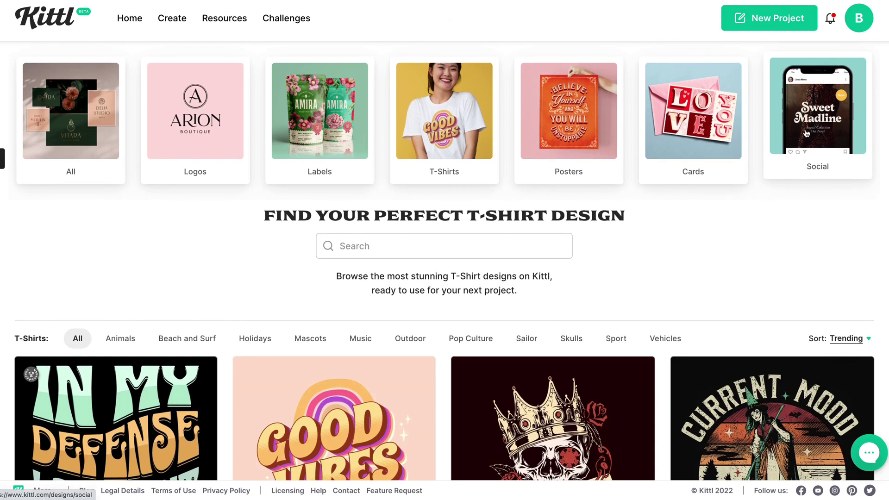
pyautogui.scroll(-1, 637, 277)
pyautogui.scroll(1, 504, 238)
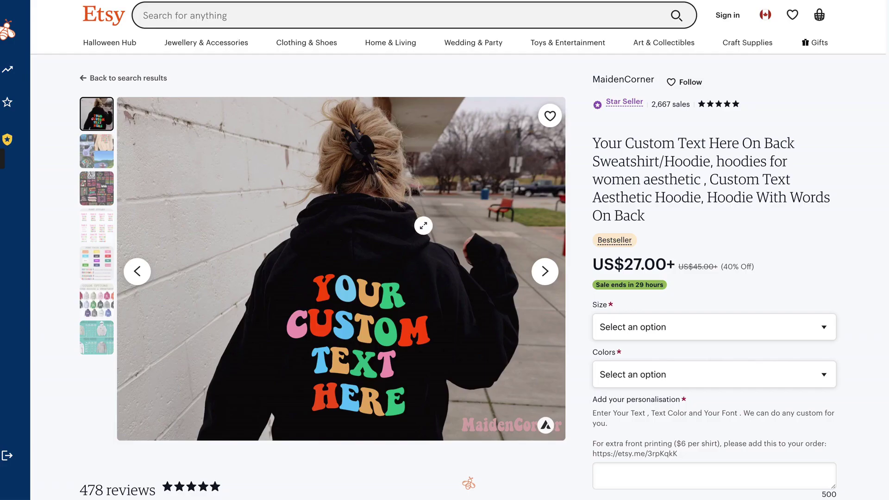
# View the hoodie listing's second and third product photos, then launch EverBee Analytics
pyautogui.scroll(-1, 458, 250)
pyautogui.scroll(-1, 459, 250)
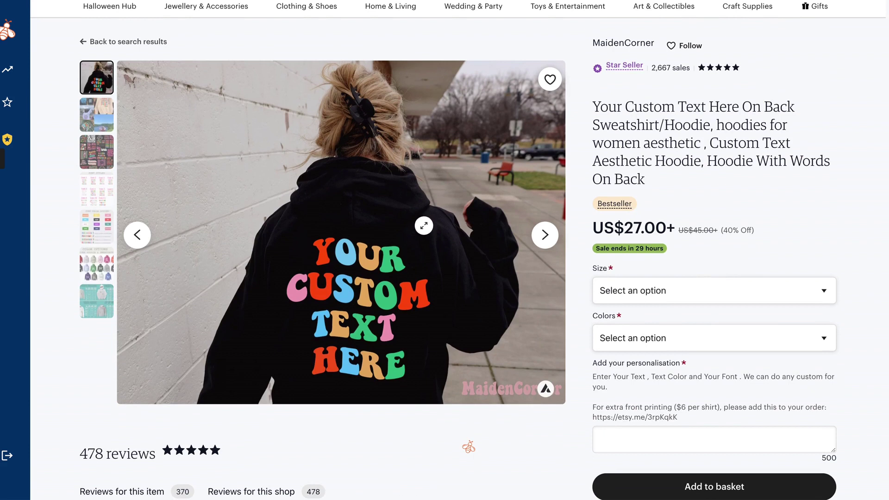
pyautogui.scroll(-1, 591, 285)
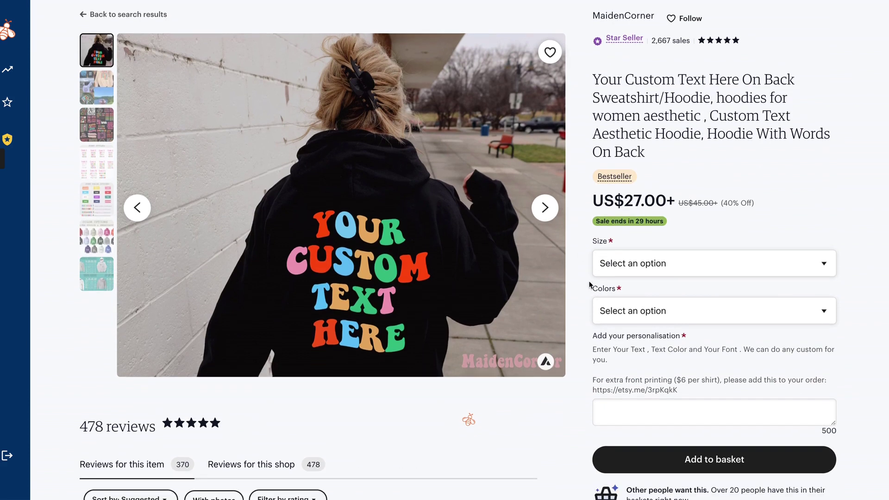
pyautogui.click(91, 91)
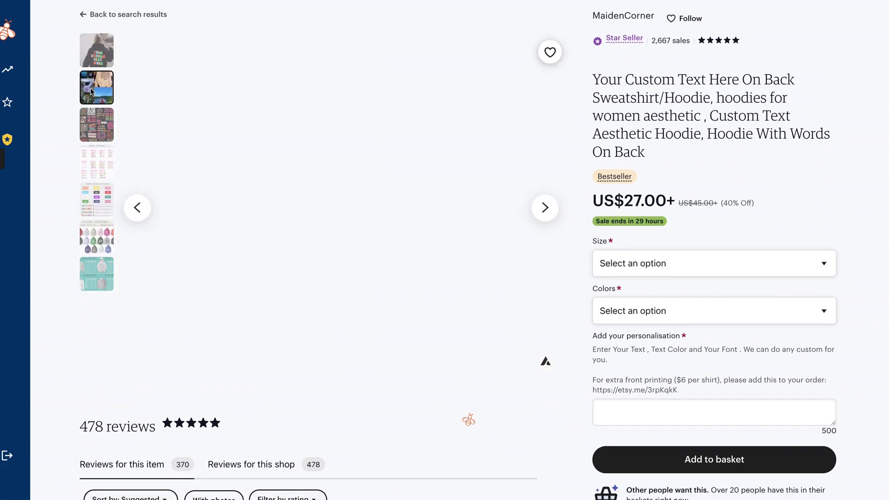
pyautogui.scroll(2, 95, 185)
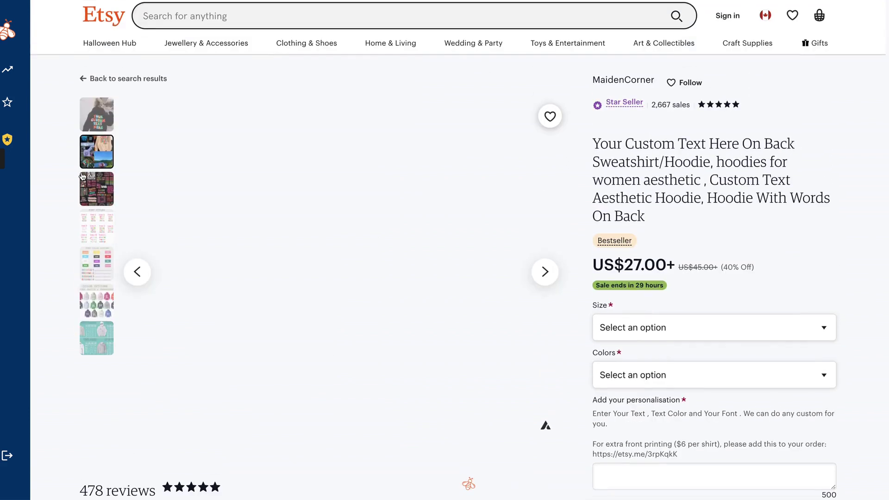
pyautogui.click(98, 187)
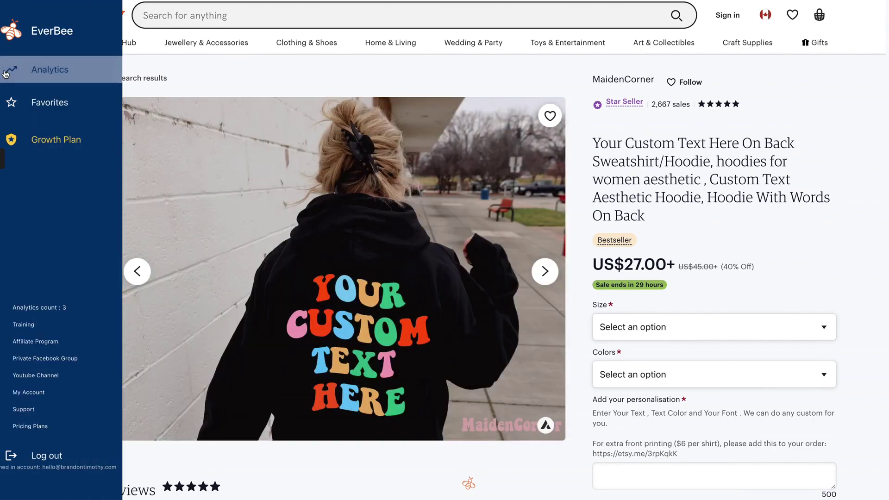
pyautogui.click(29, 70)
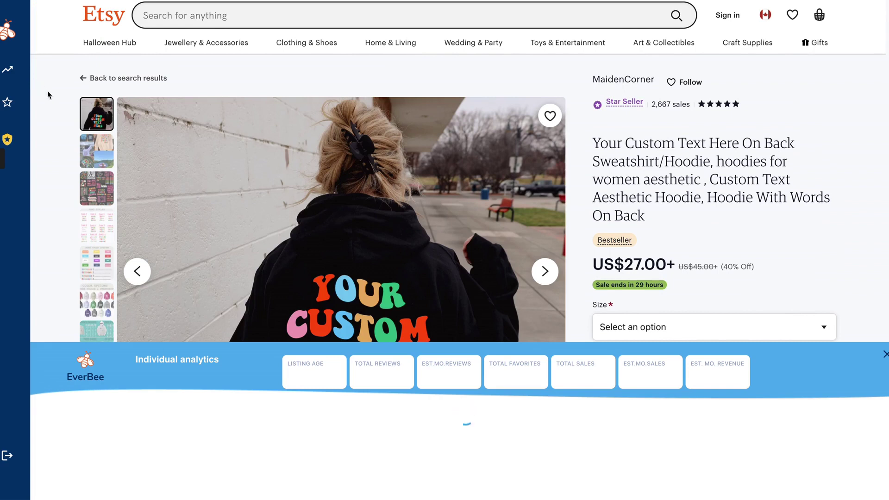
# Scroll through the hoodie listing and show its second product photo as the main image
pyautogui.scroll(-1, 89, 95)
pyautogui.scroll(-2, 90, 95)
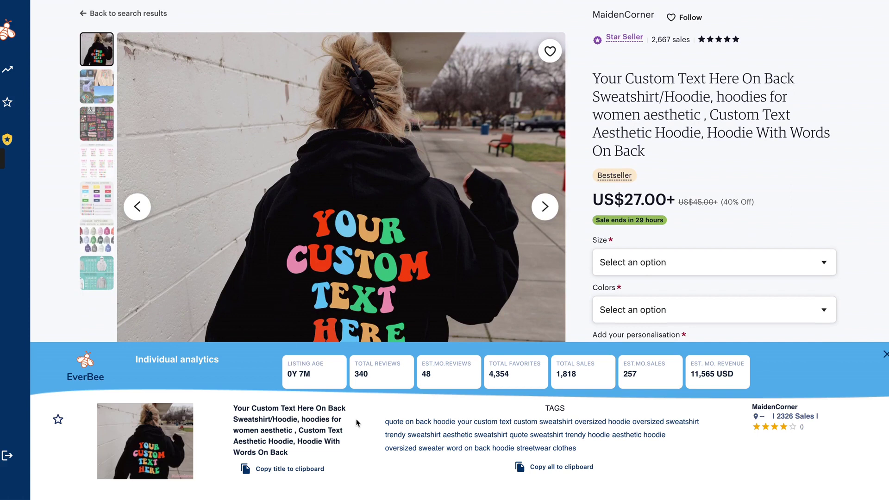
pyautogui.scroll(-3, 367, 281)
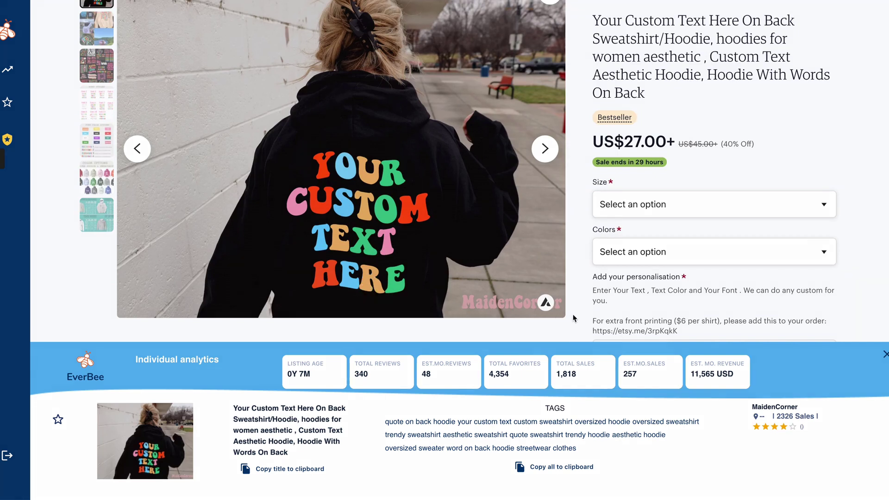
pyautogui.scroll(-2, 574, 319)
pyautogui.scroll(-3, 574, 319)
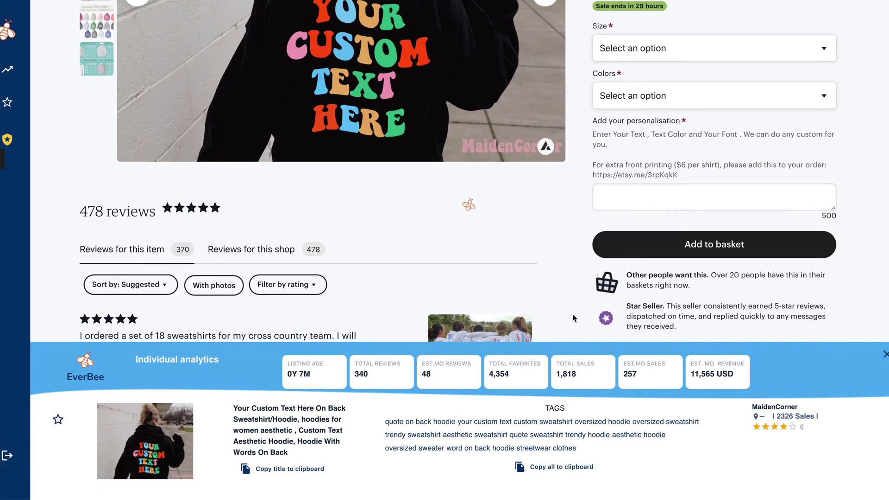
pyautogui.scroll(-2, 574, 319)
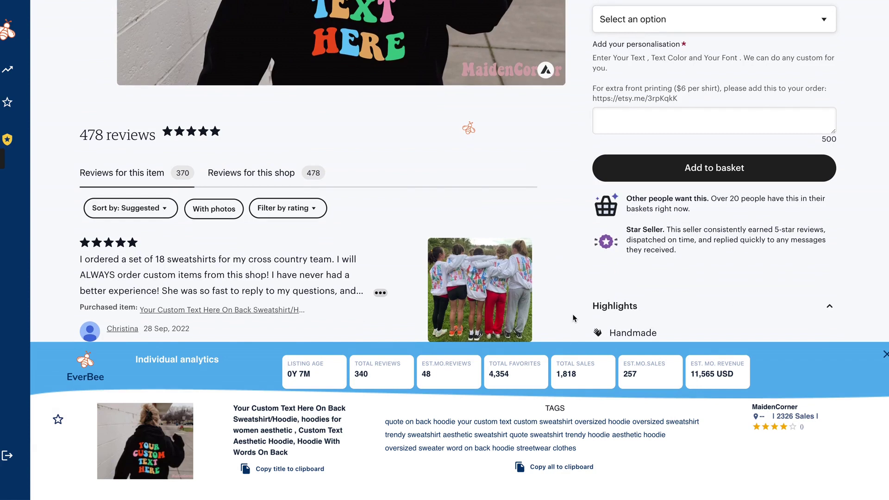
pyautogui.scroll(-1, 574, 318)
pyautogui.scroll(9, 574, 318)
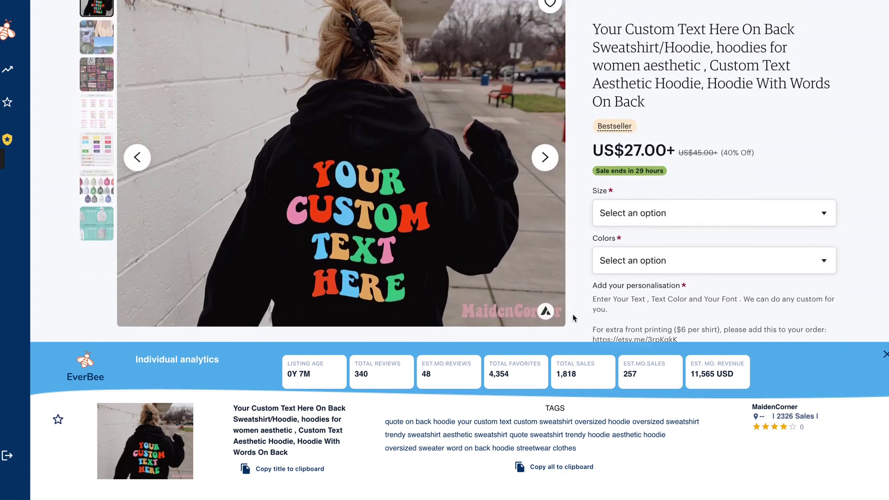
pyautogui.scroll(2, 574, 318)
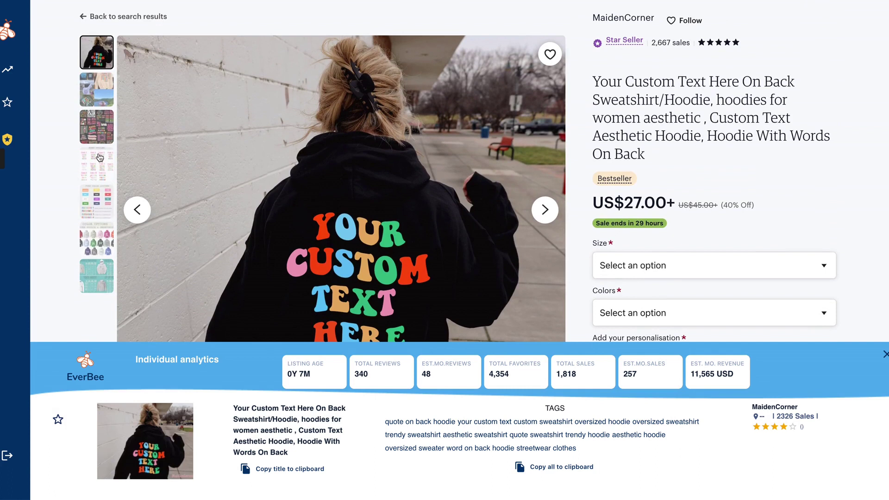
pyautogui.click(90, 96)
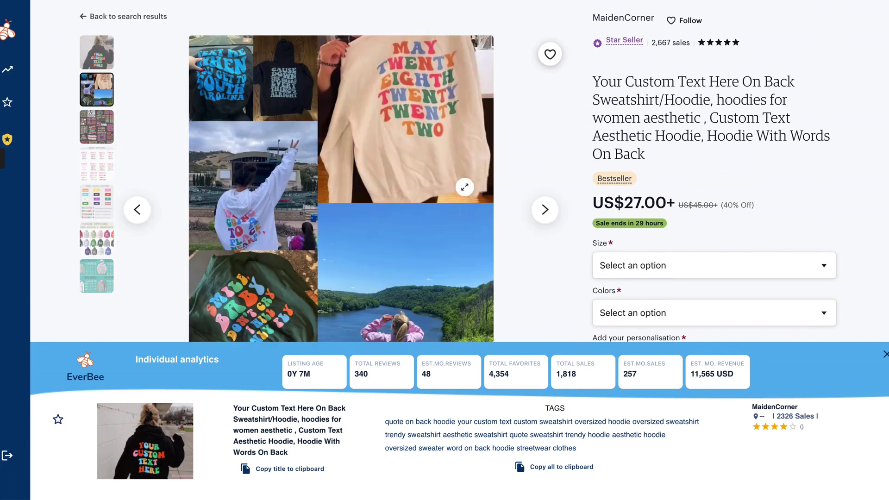
# Check the hoodie's size options and prices without choosing one
pyautogui.scroll(-3, 611, 264)
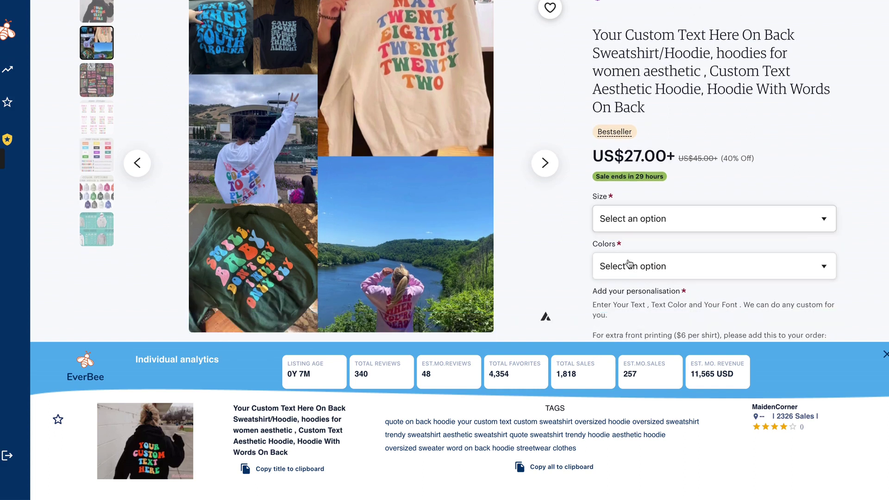
pyautogui.click(622, 290)
pyautogui.click(700, 145)
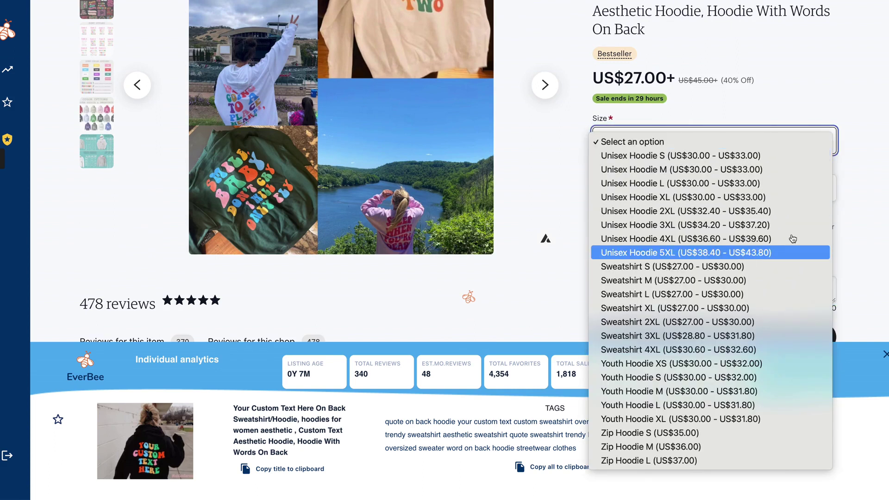
pyautogui.click(861, 134)
pyautogui.scroll(2, 855, 184)
pyautogui.scroll(2, 856, 184)
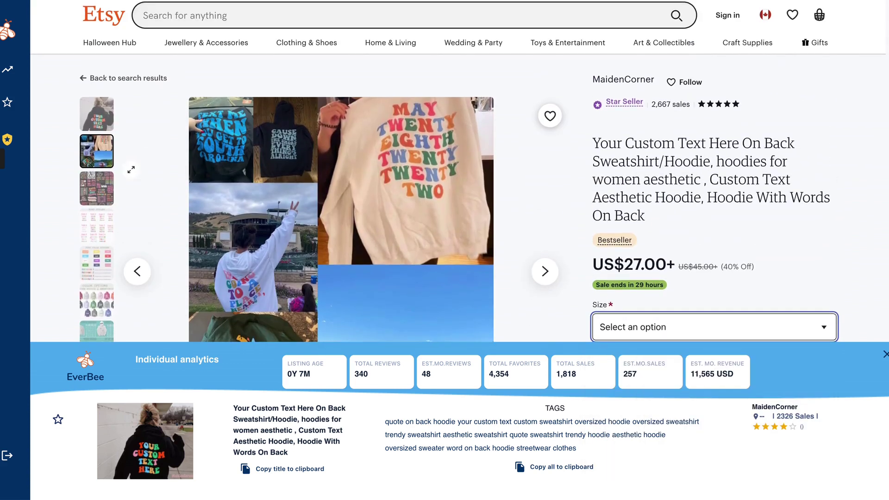
# View the listing's third photo, then switch the Kittl gallery to label designs
pyautogui.click(98, 187)
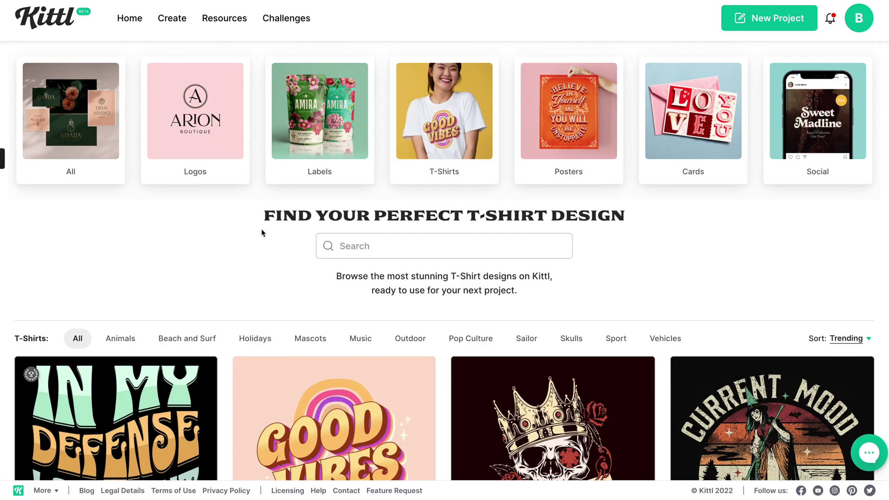
pyautogui.click(344, 133)
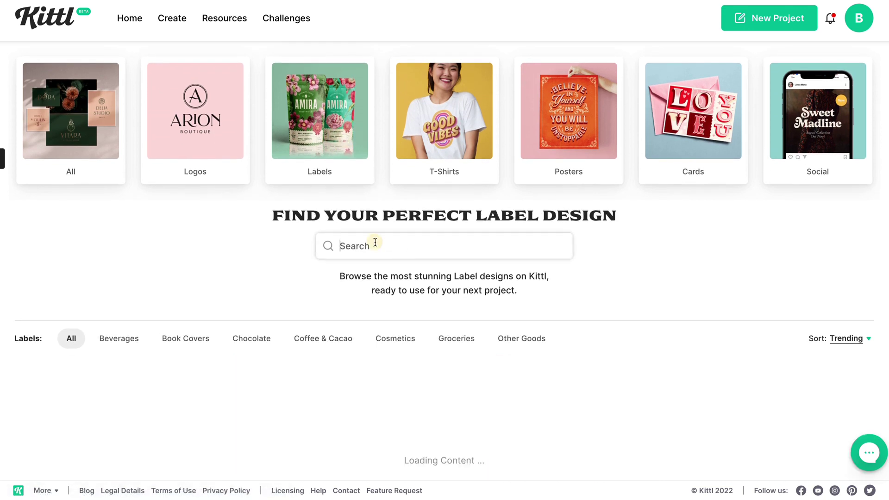
# Search the T-shirt designs for 'typography' and scroll toward the results
pyautogui.click(426, 193)
pyautogui.click(440, 246)
pyautogui.write('typography')
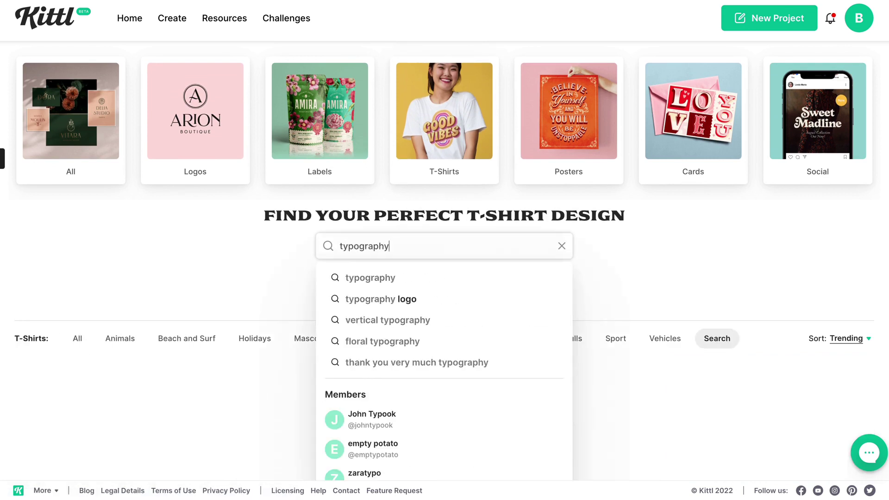
pyautogui.press('Return')
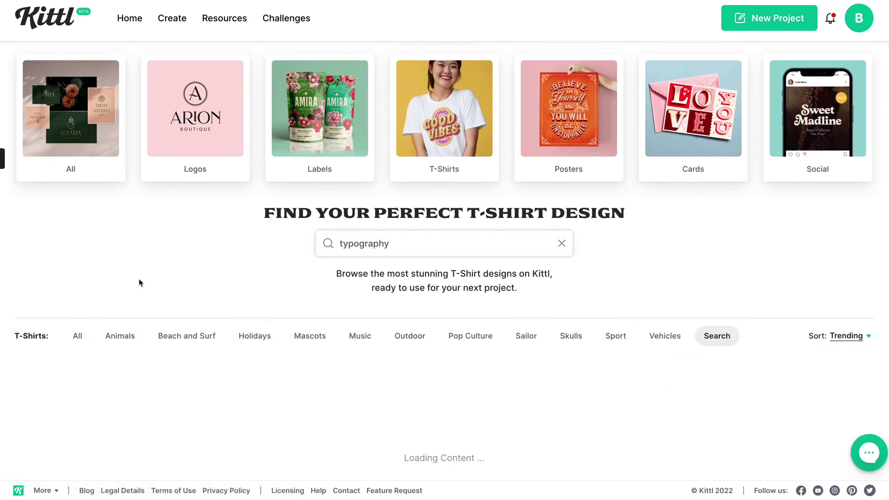
pyautogui.scroll(-1, 140, 283)
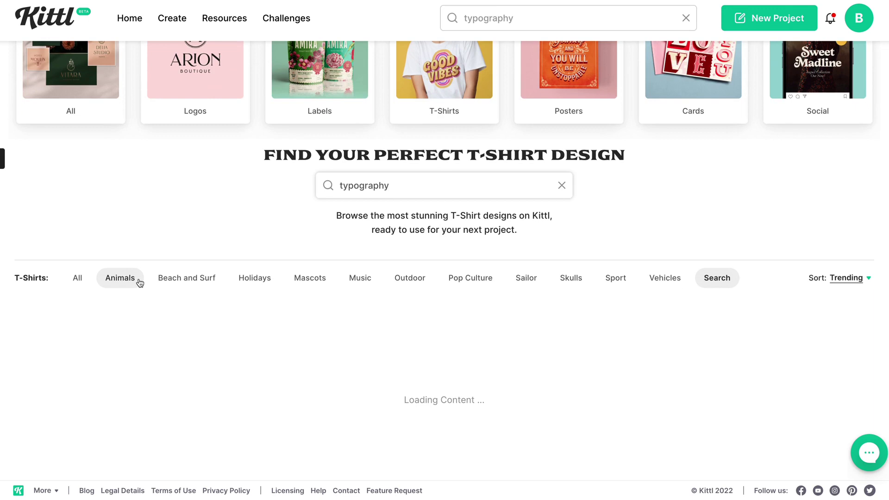
pyautogui.scroll(-3, 140, 283)
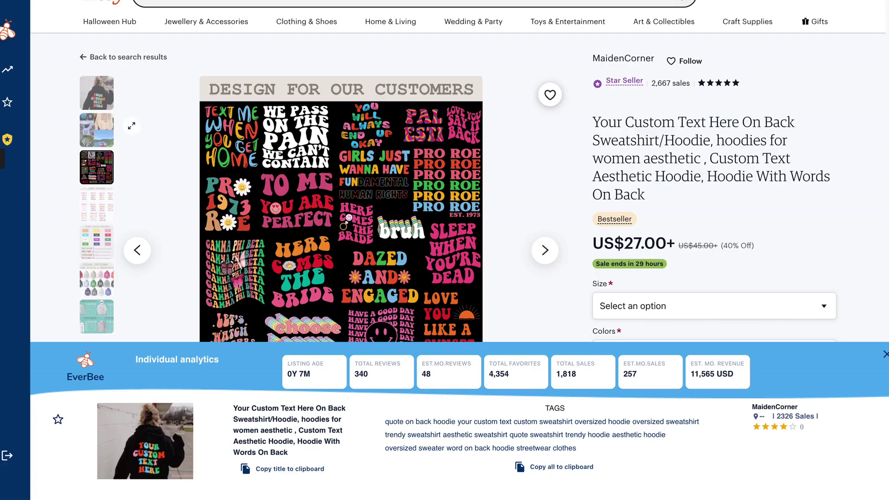
# Restore the Your Custom Text Here hoodie photo as the listing's main image
pyautogui.click(91, 94)
pyautogui.scroll(-3, 92, 95)
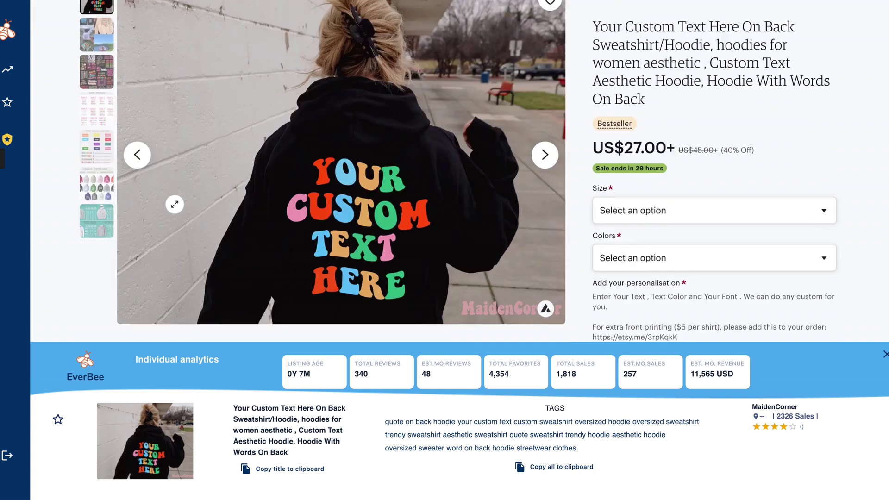
pyautogui.scroll(1, 458, 171)
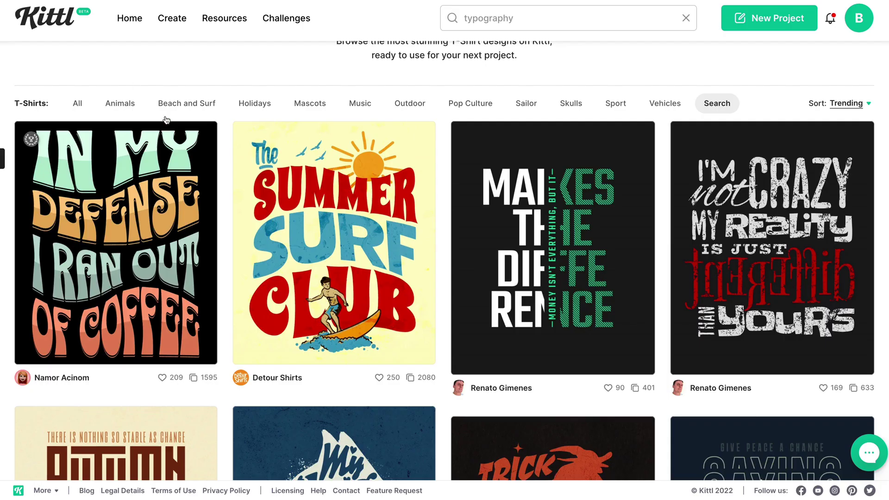
# Start a new project from the In My Defense I Ran Out Of Coffee template
pyautogui.moveTo(126, 208)
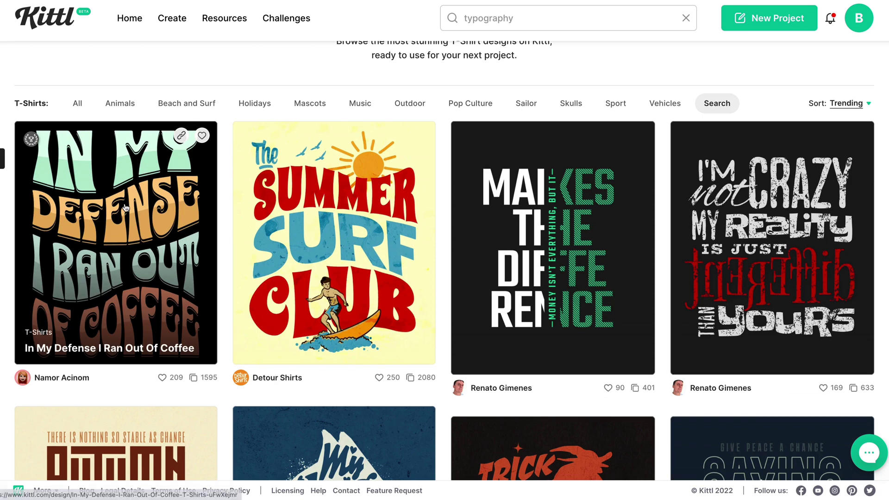
pyautogui.click(109, 256)
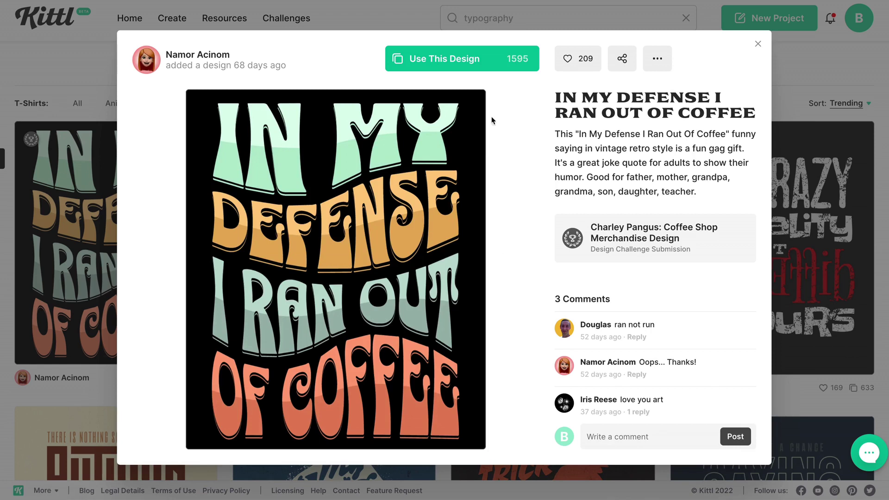
pyautogui.click(471, 57)
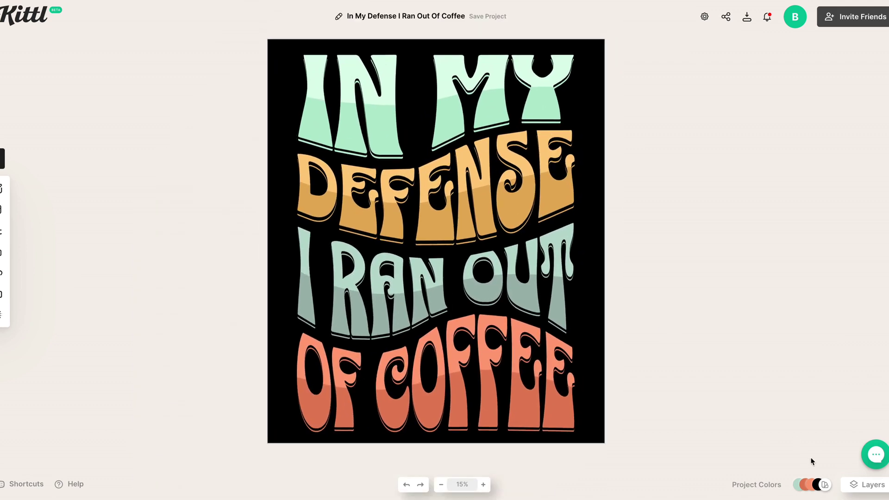
# Show the design's layer list and hide the black Background layer
pyautogui.click(856, 485)
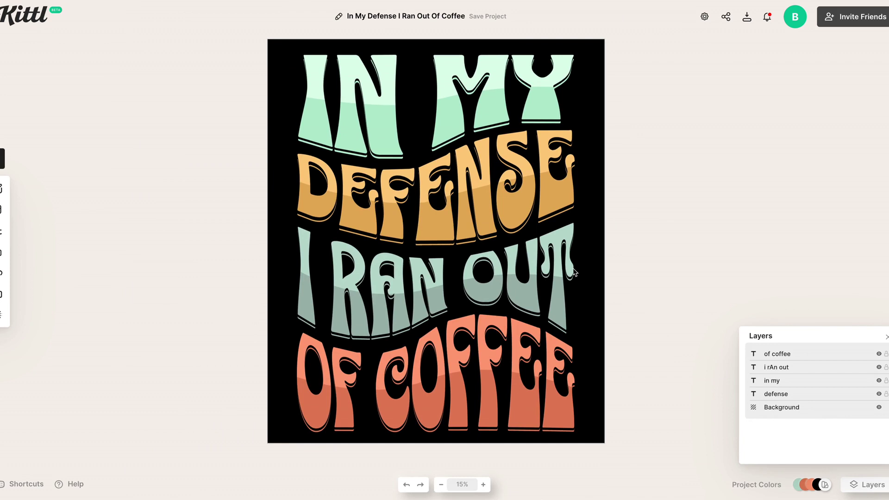
pyautogui.click(879, 408)
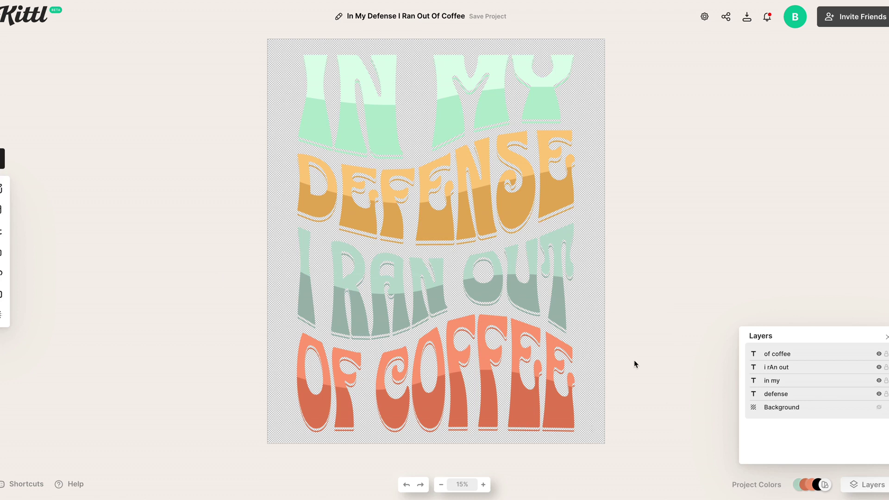
pyautogui.scroll(-1, 634, 360)
pyautogui.scroll(3, 635, 360)
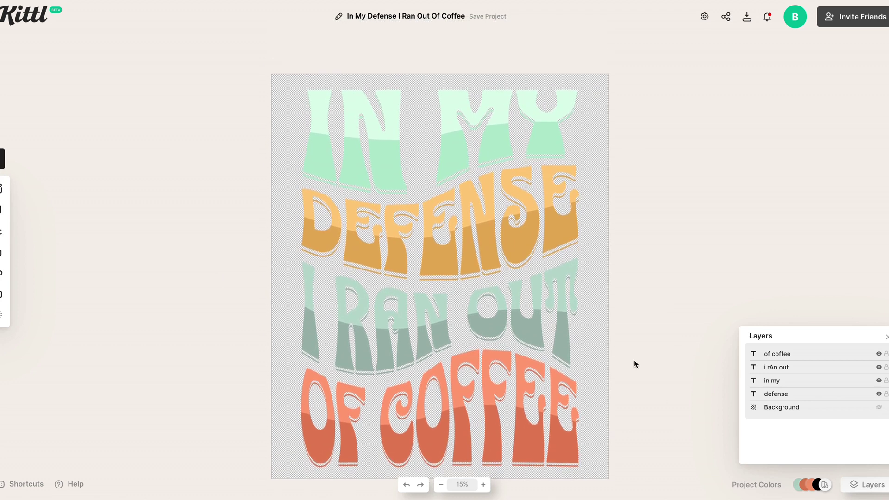
pyautogui.scroll(-1, 635, 360)
pyautogui.scroll(5, 545, 294)
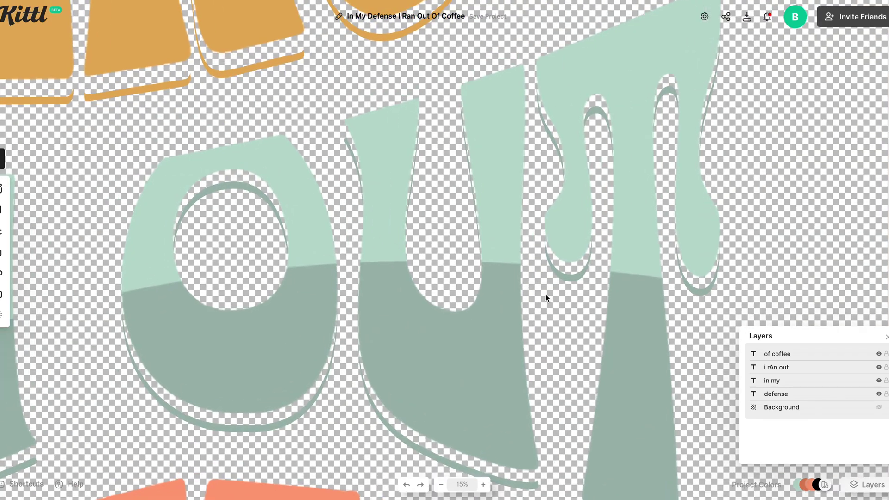
pyautogui.scroll(-5, 545, 294)
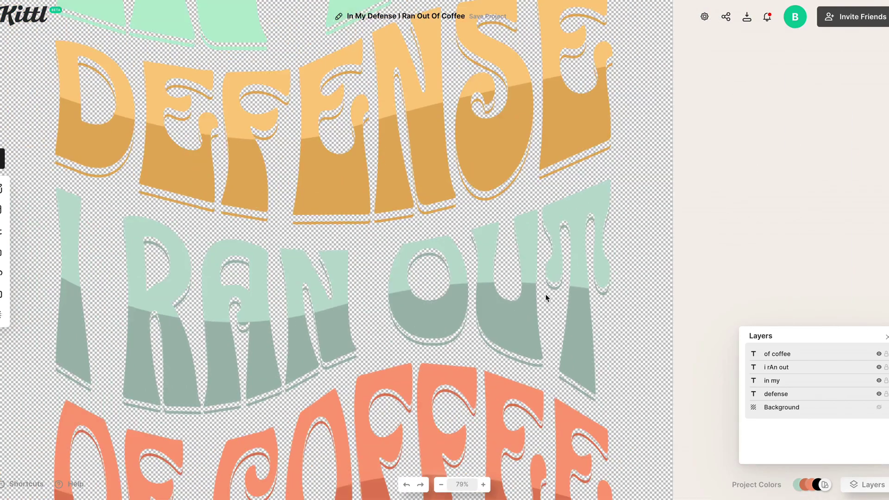
pyautogui.scroll(2, 545, 294)
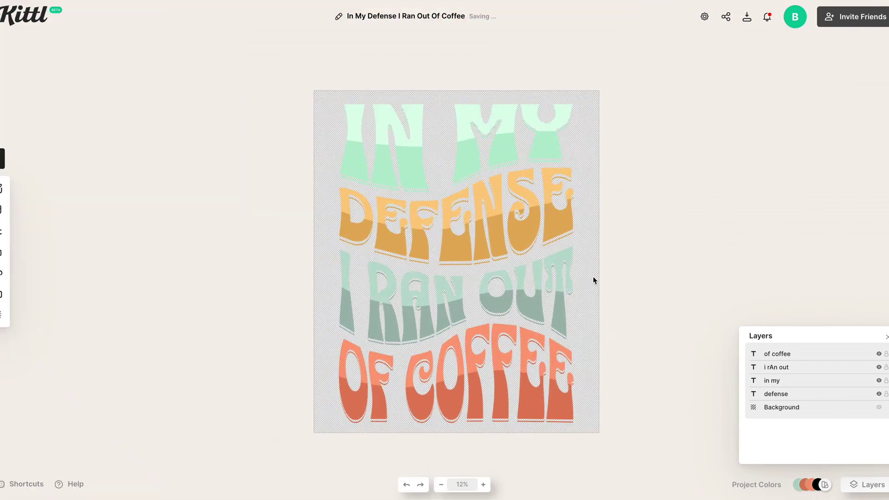
pyautogui.scroll(3, 592, 281)
pyautogui.scroll(-4, 593, 280)
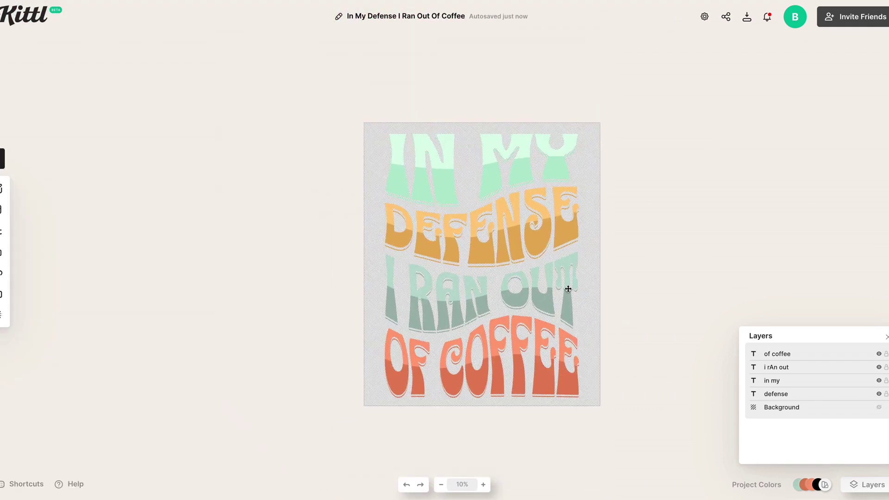
pyautogui.scroll(2, 565, 289)
pyautogui.hscroll(-2, 565, 290)
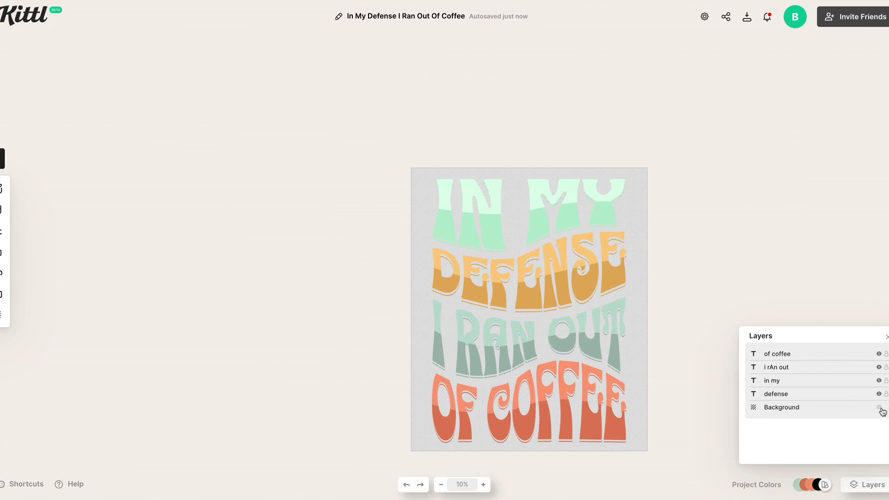
# Zoom in on the poster and make the black Background layer visible again
pyautogui.click(586, 379)
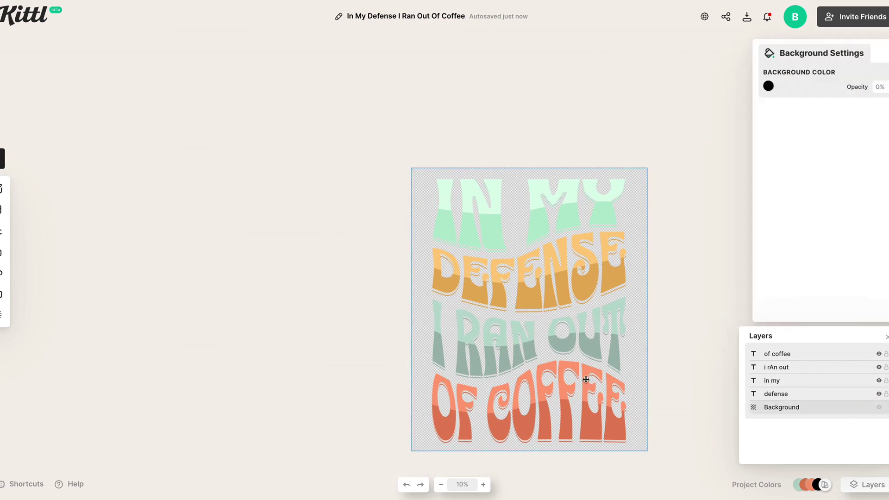
pyautogui.click(484, 484)
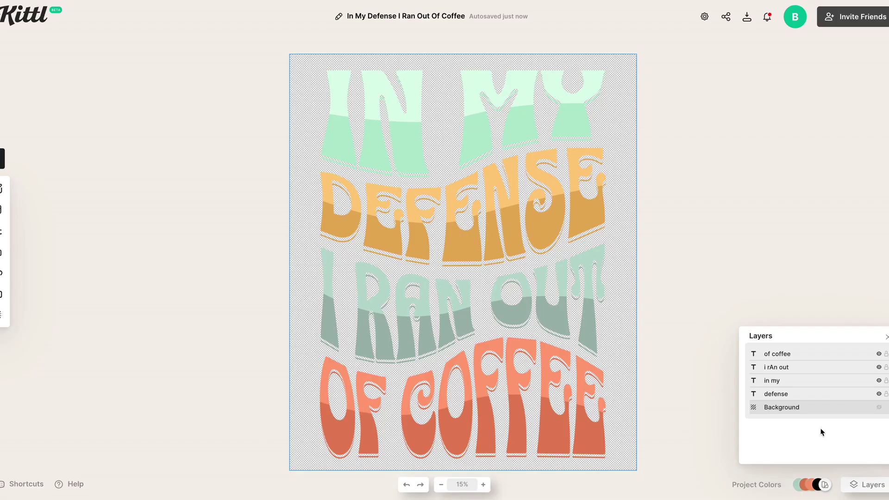
pyautogui.click(878, 407)
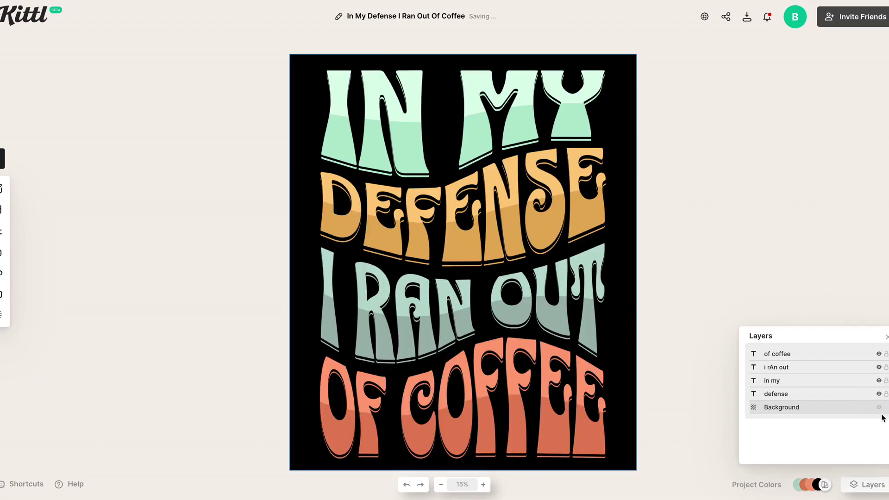
# Replace the IN MY and DEFENSE lines with YOUR and CUSTOM
pyautogui.click(472, 96)
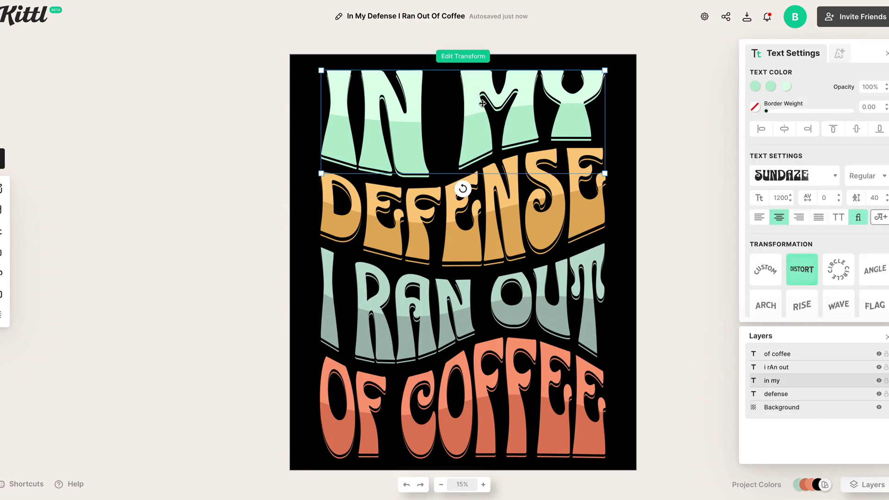
pyautogui.doubleClick(482, 102)
pyautogui.hotkey('ctrl', 'a')
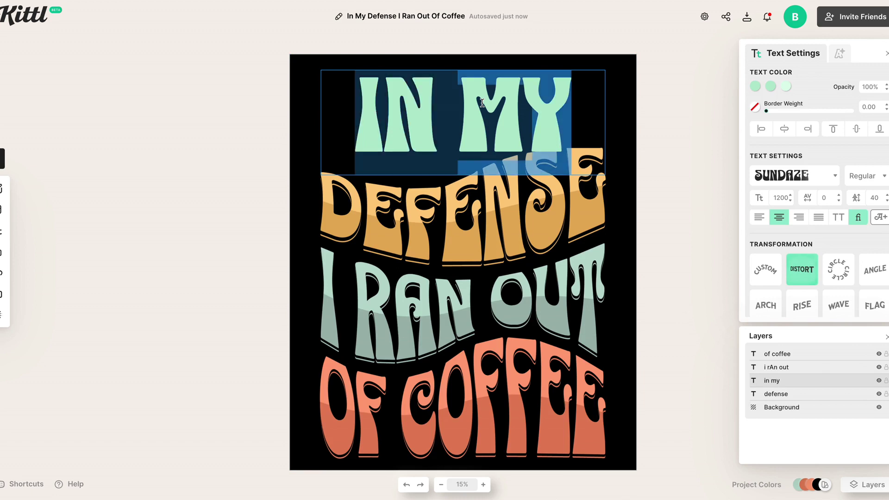
pyautogui.write('your')
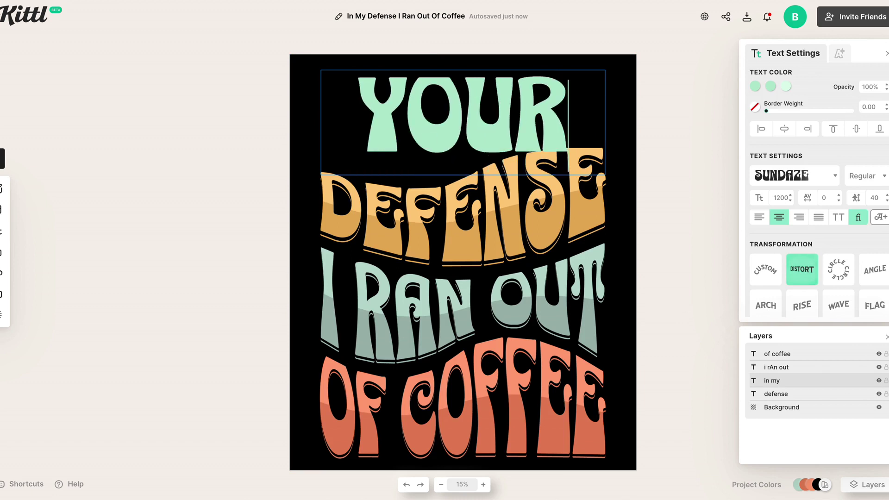
pyautogui.press('Escape')
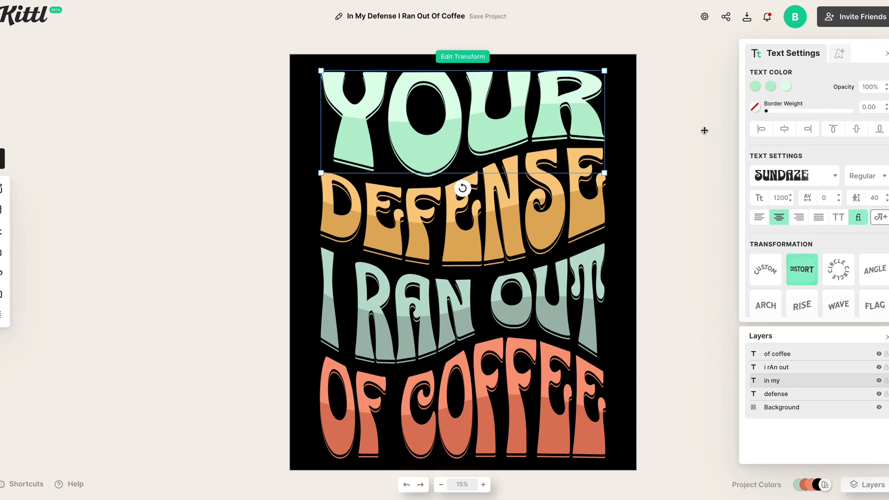
pyautogui.click(688, 113)
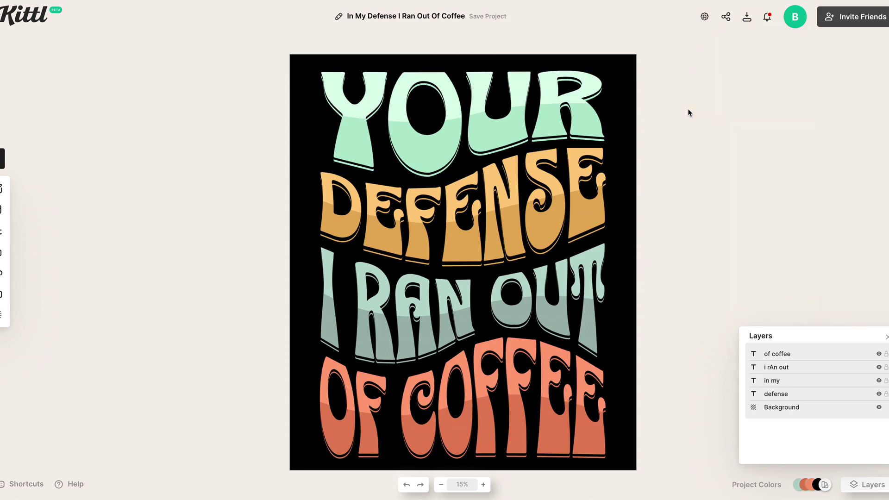
pyautogui.click(551, 197)
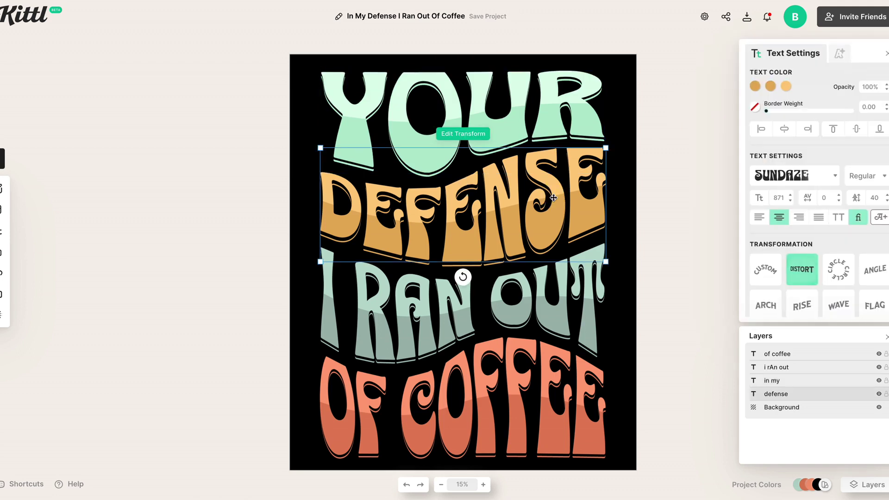
pyautogui.doubleClick(521, 198)
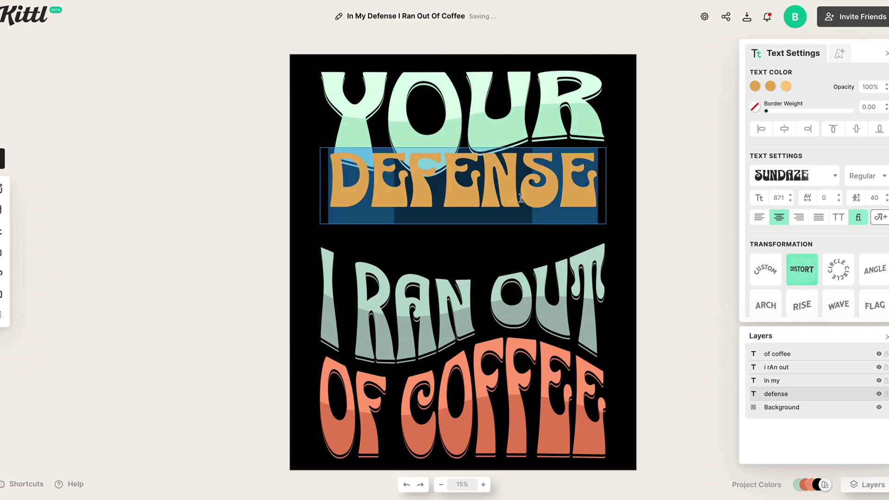
pyautogui.write('custom')
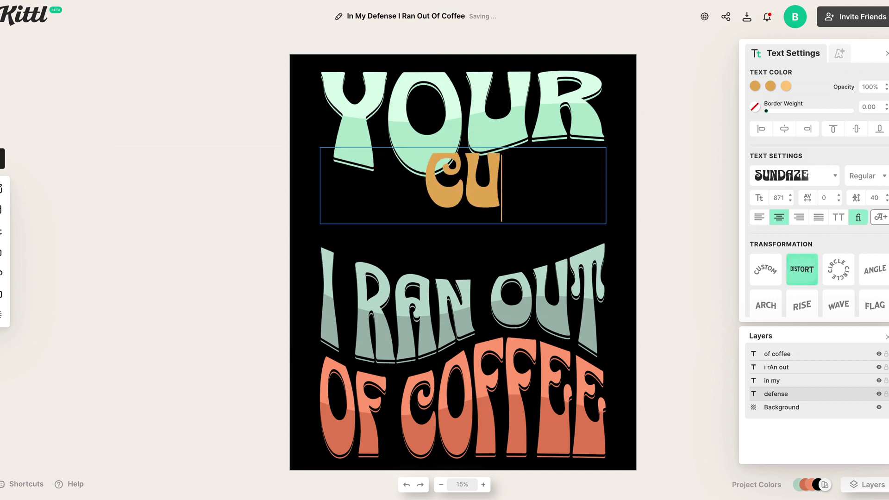
pyautogui.click(675, 176)
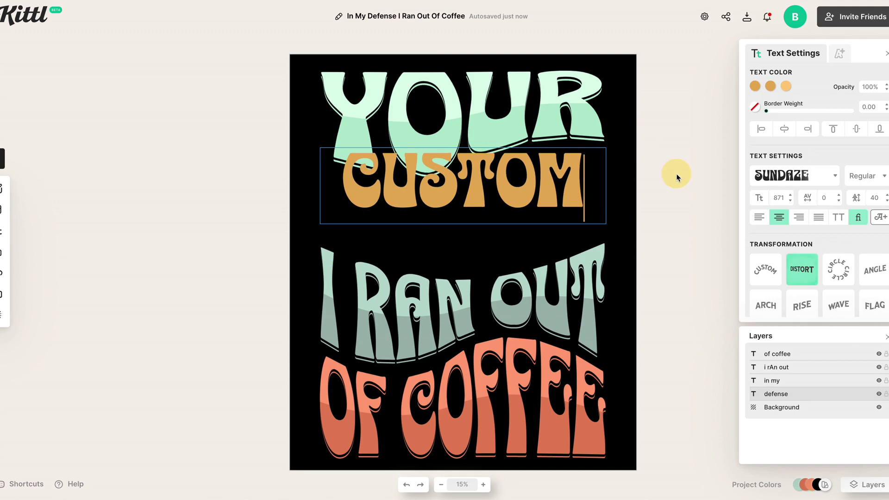
# Replace the I RAN OUT and OF COFFEE lines with TEXT and HERE
pyautogui.click(557, 304)
pyautogui.doubleClick(527, 302)
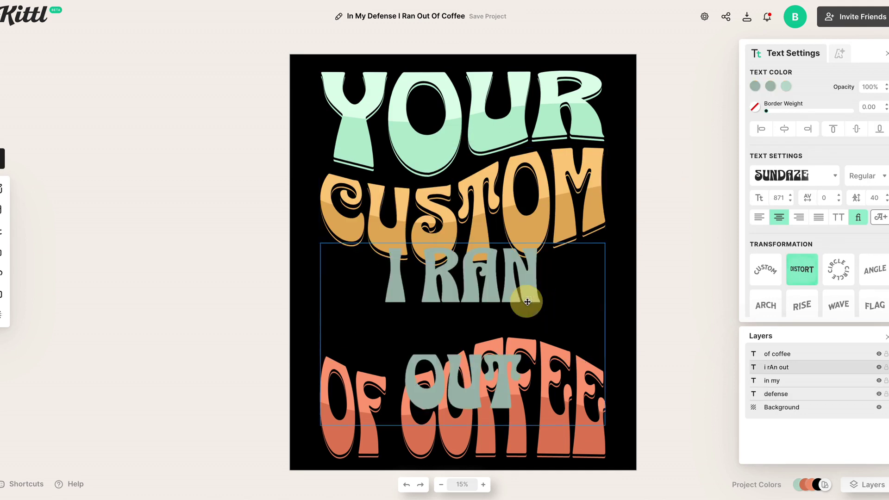
pyautogui.write('TEXT')
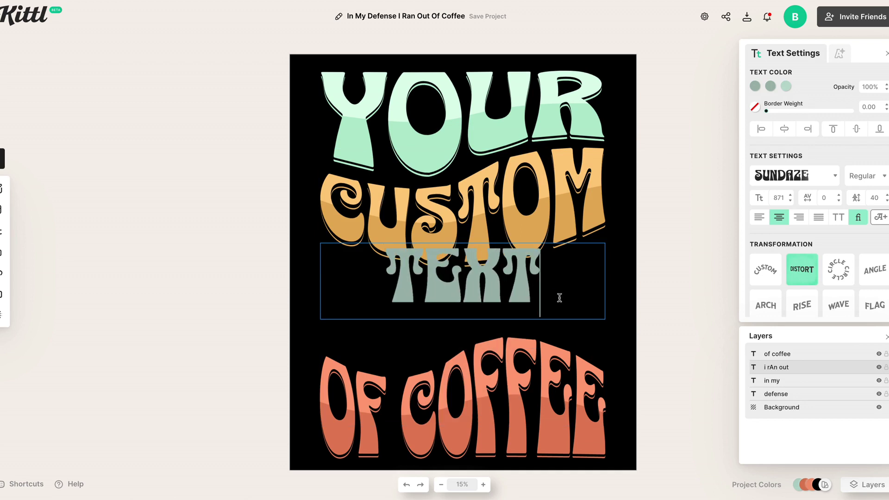
pyautogui.doubleClick(463, 398)
pyautogui.write('HERE')
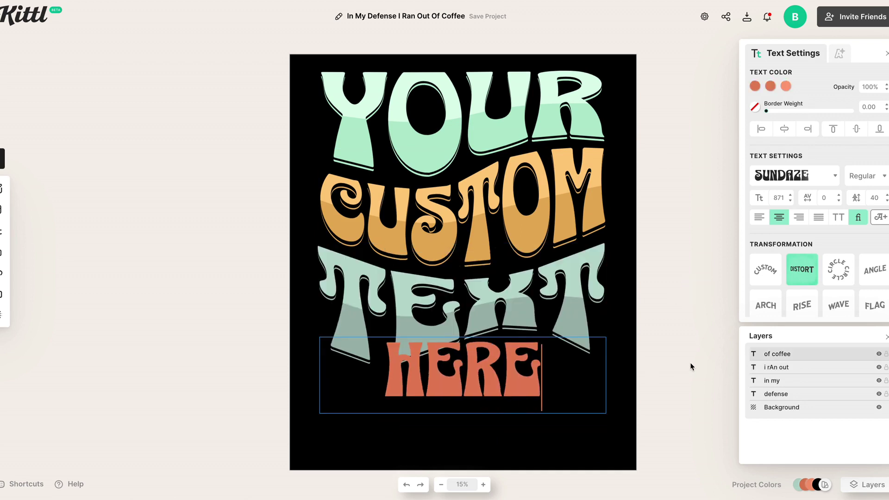
pyautogui.press('Escape')
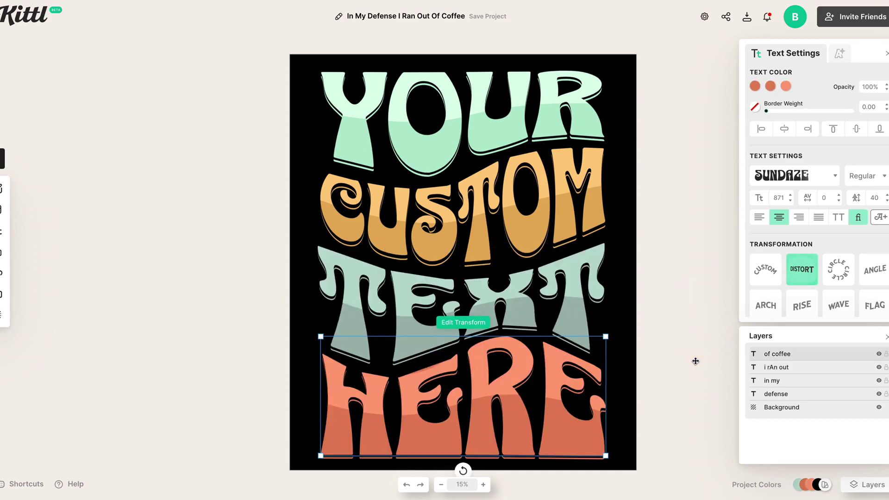
pyautogui.click(671, 323)
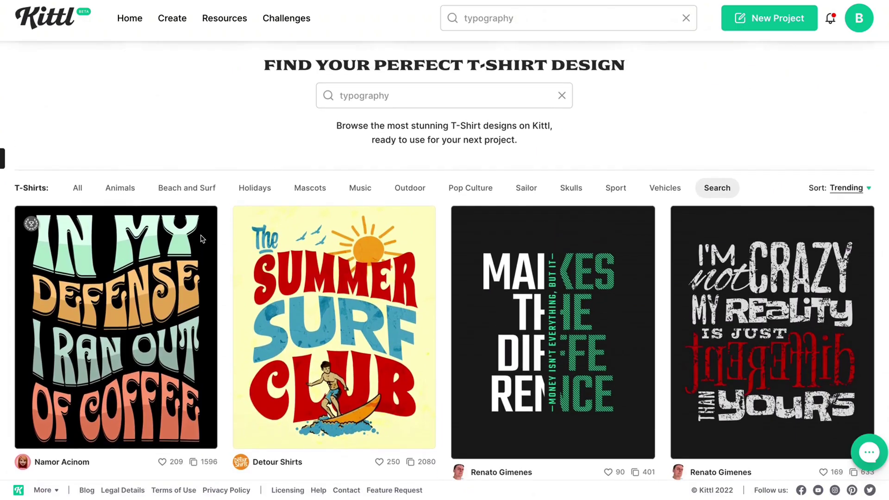
# Find the Bruce&Sons Logo card in the typography T-shirt gallery and start a project from it
pyautogui.scroll(-3, 202, 239)
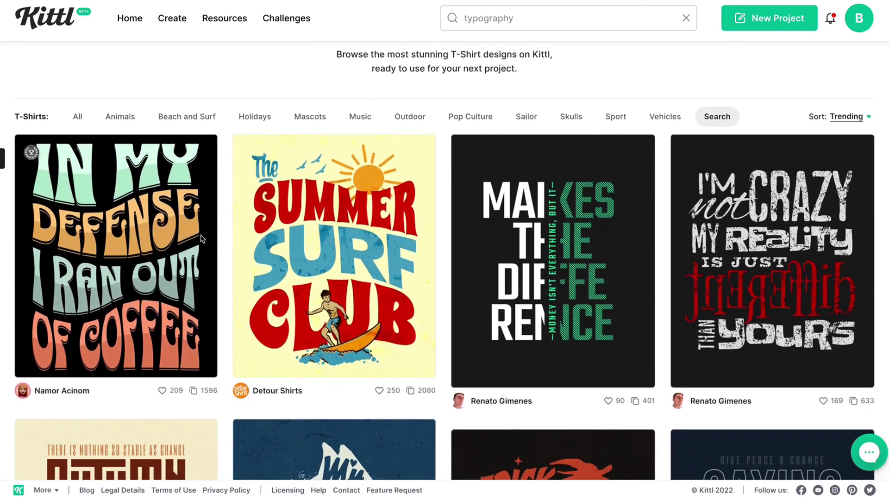
pyautogui.scroll(-2, 201, 239)
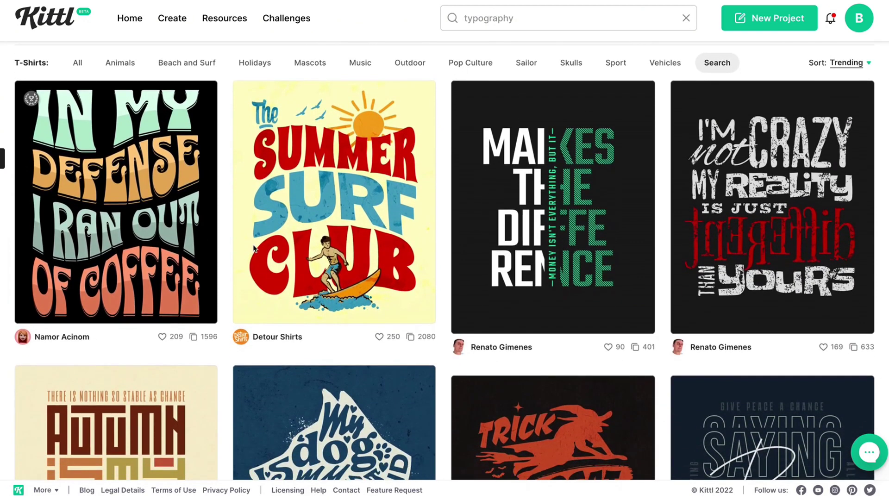
pyautogui.scroll(1, 348, 183)
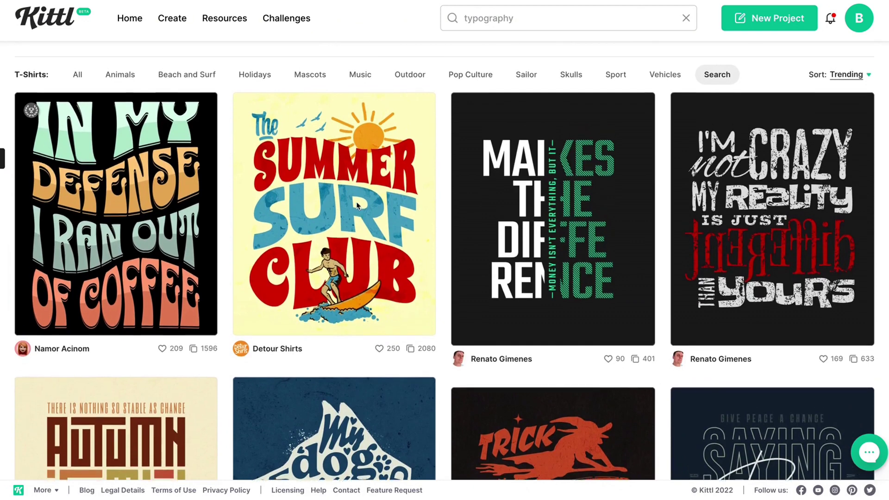
pyautogui.scroll(-5, 357, 203)
pyautogui.scroll(-15, 356, 206)
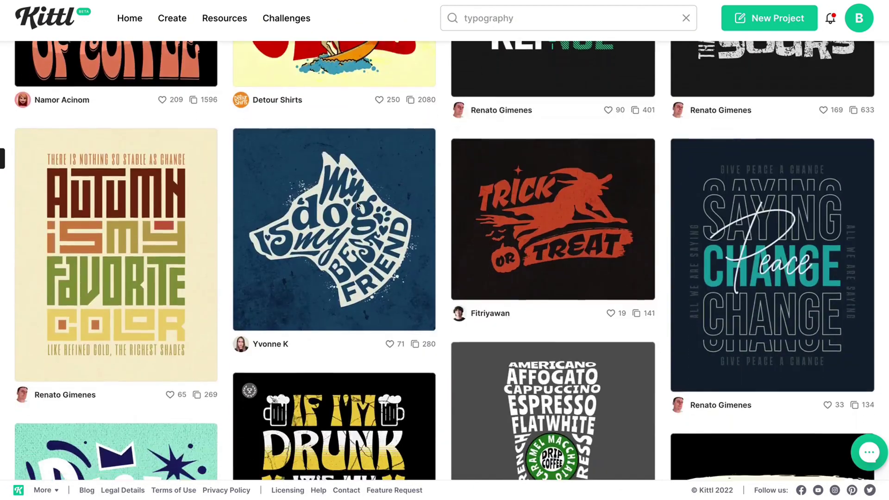
pyautogui.scroll(-20, 356, 205)
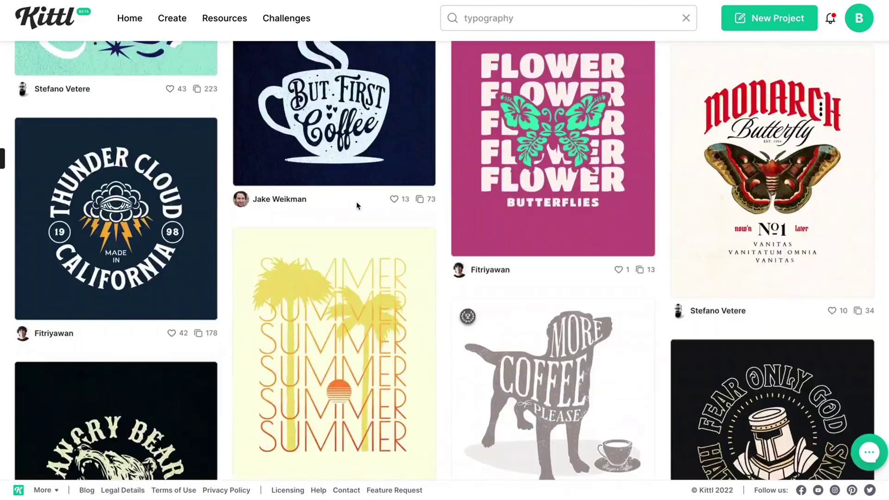
pyautogui.scroll(1, 172, 296)
pyautogui.scroll(-1, 172, 296)
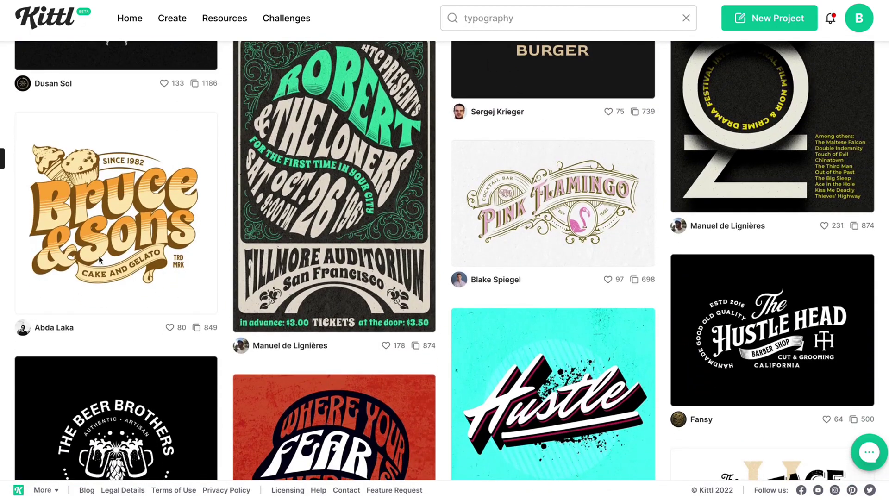
pyautogui.moveTo(119, 205)
pyautogui.click(127, 192)
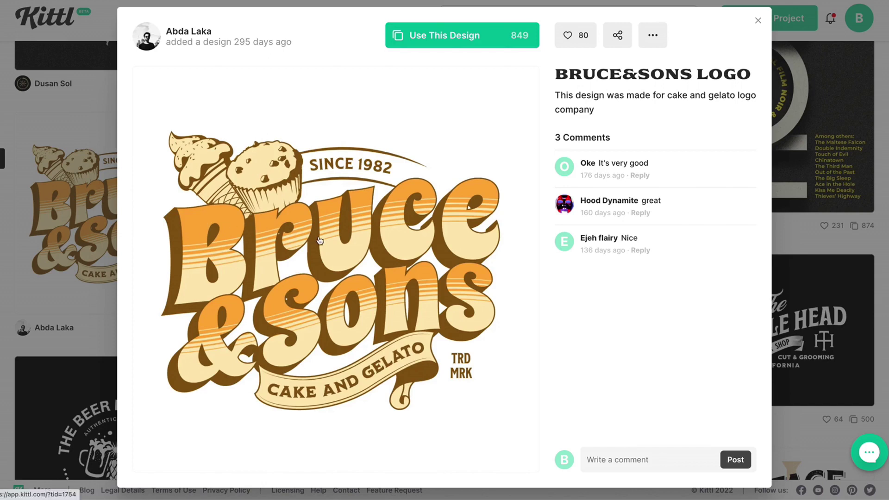
pyautogui.click(491, 36)
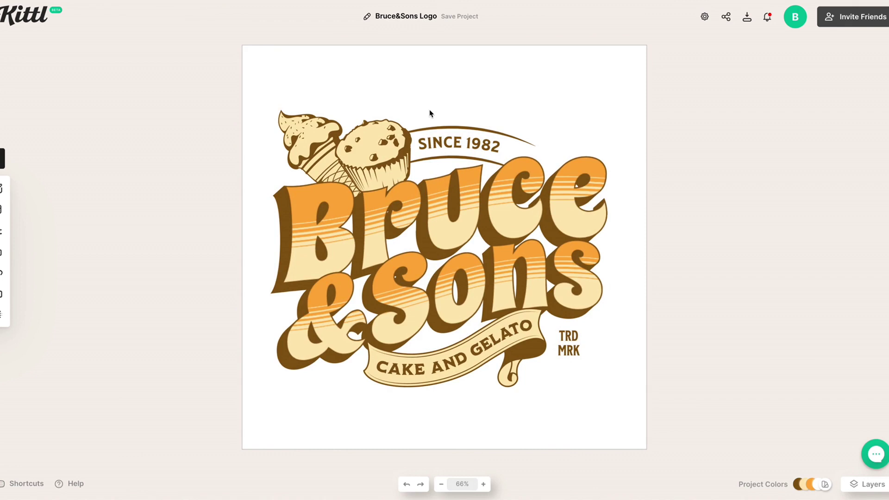
# Delete the ice cream and muffin illustration, the SINCE 1982 text and the two arcs
pyautogui.click(326, 143)
pyautogui.press('Delete')
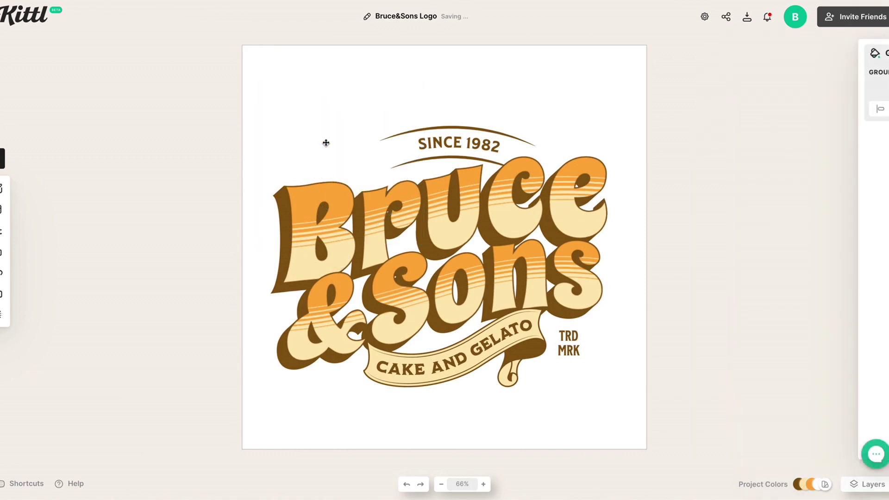
pyautogui.click(444, 149)
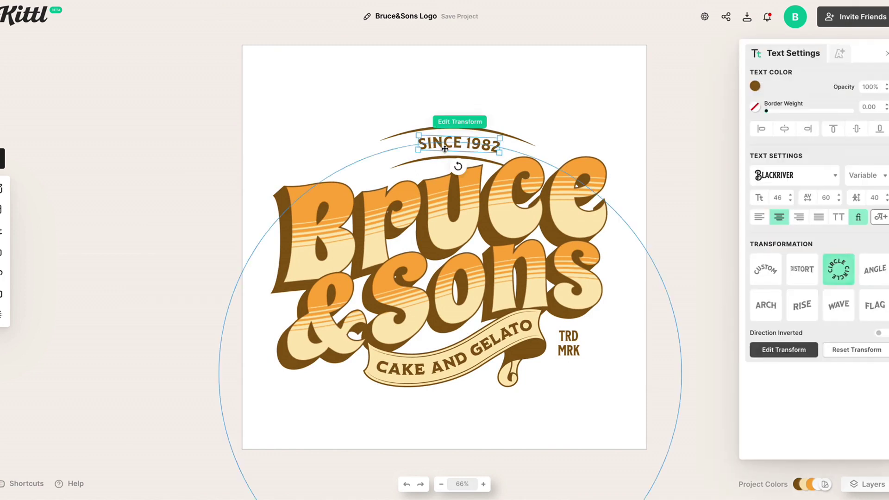
pyautogui.press('Delete')
pyautogui.click(456, 127)
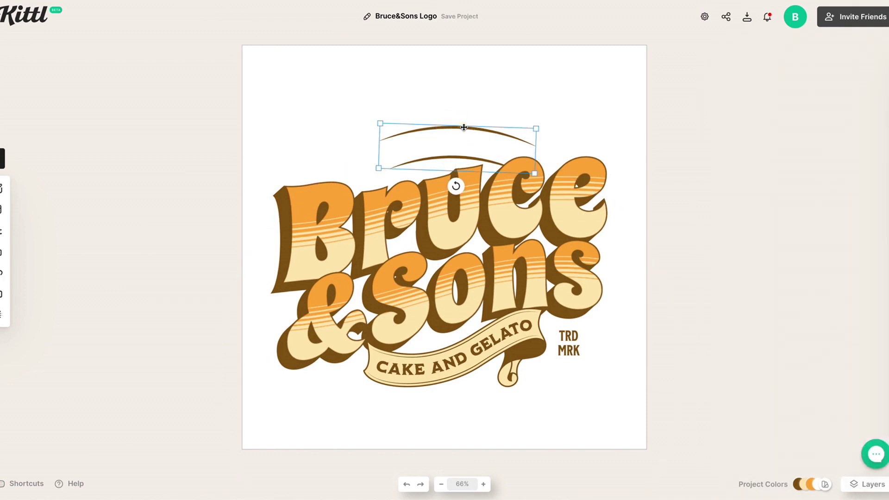
pyautogui.press('Delete')
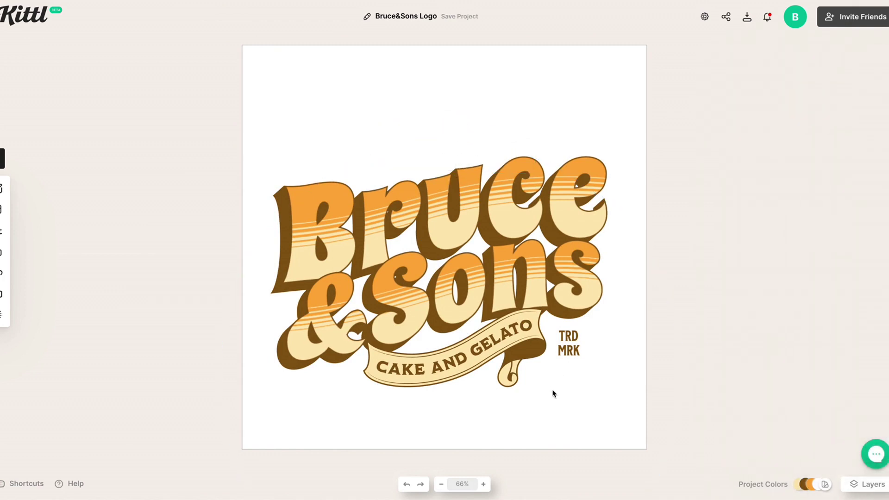
# Replace the Bruce headline text with the new first name
pyautogui.click(433, 214)
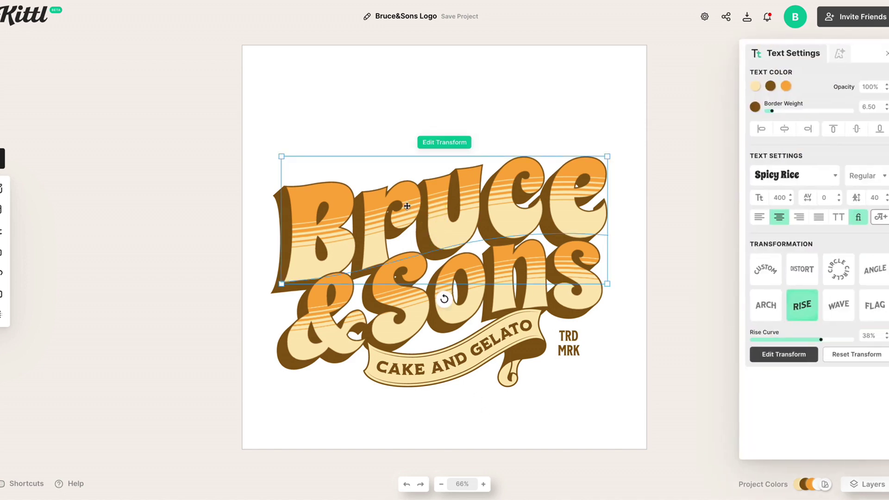
pyautogui.click(204, 211)
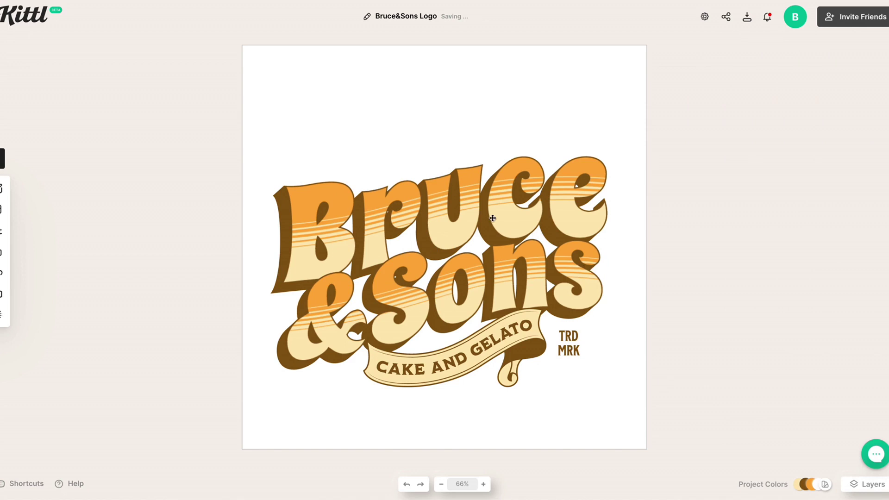
pyautogui.click(433, 186)
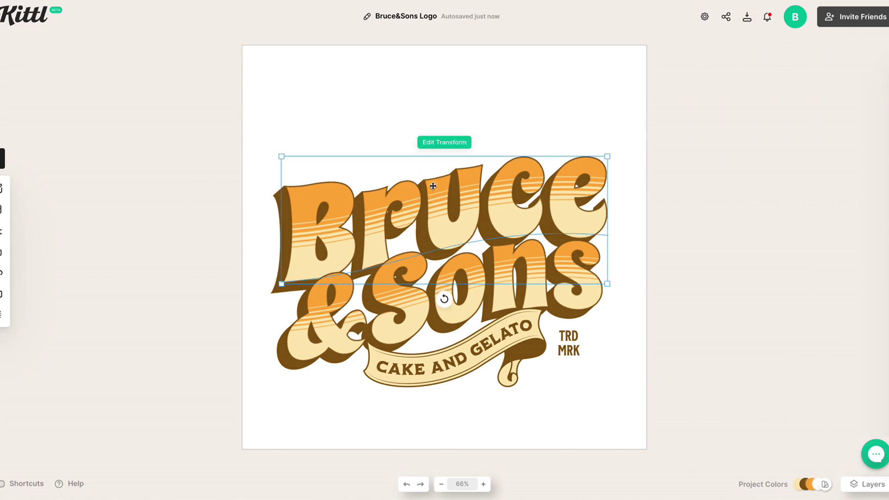
pyautogui.doubleClick(400, 205)
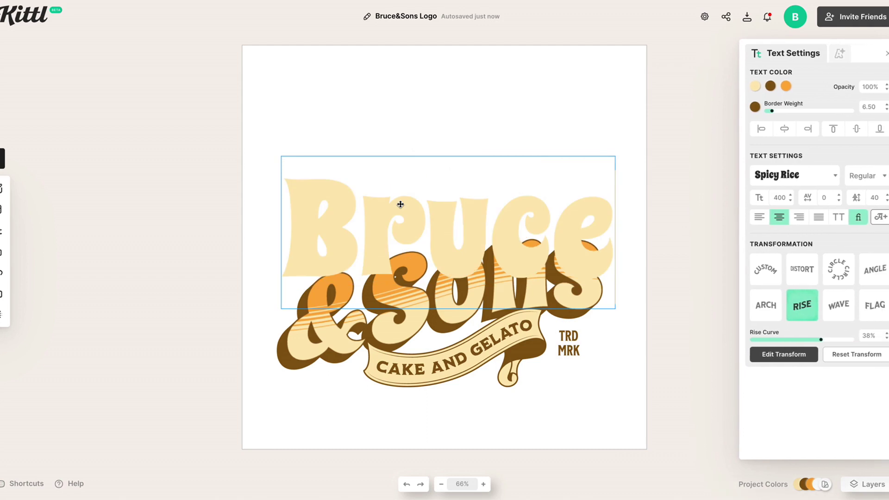
pyautogui.doubleClick(400, 204)
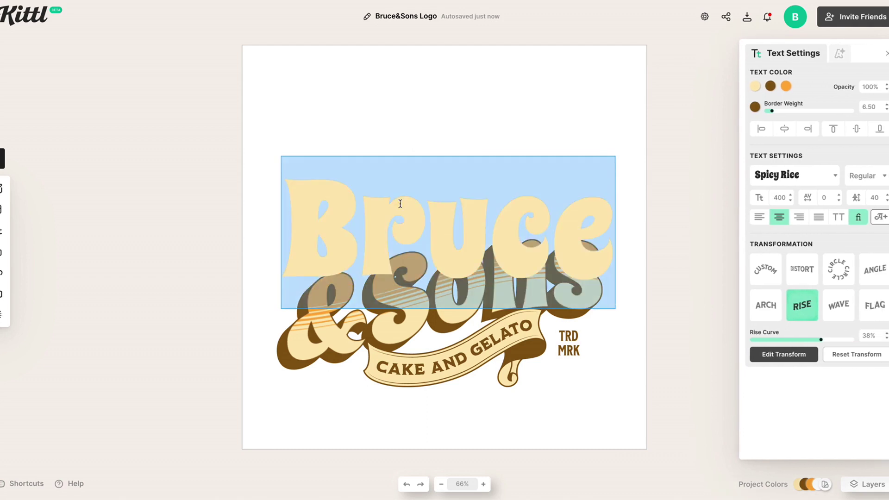
pyautogui.write('Brand')
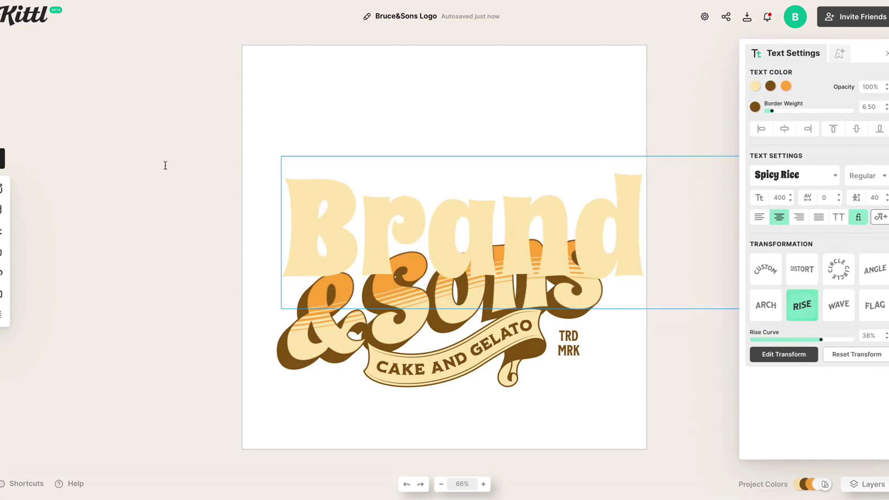
pyautogui.click(139, 202)
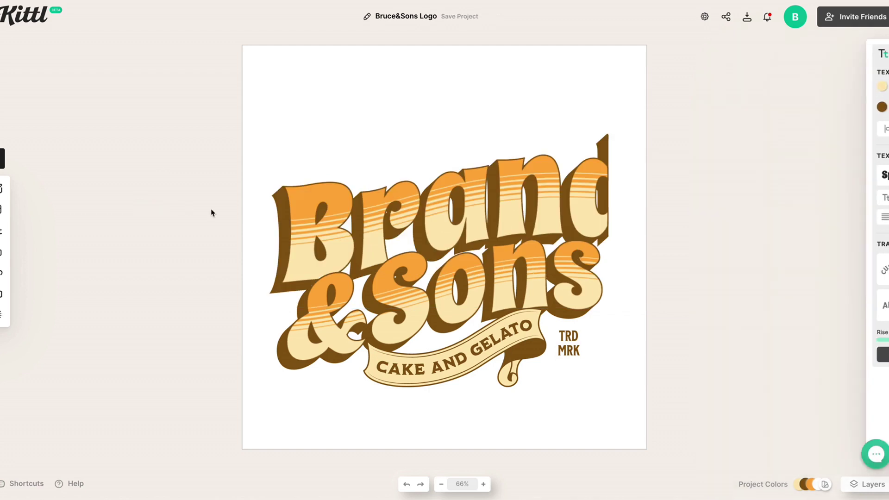
# Lower the headline's font size from 400 to 300, then to 240, so it fits
pyautogui.click(370, 206)
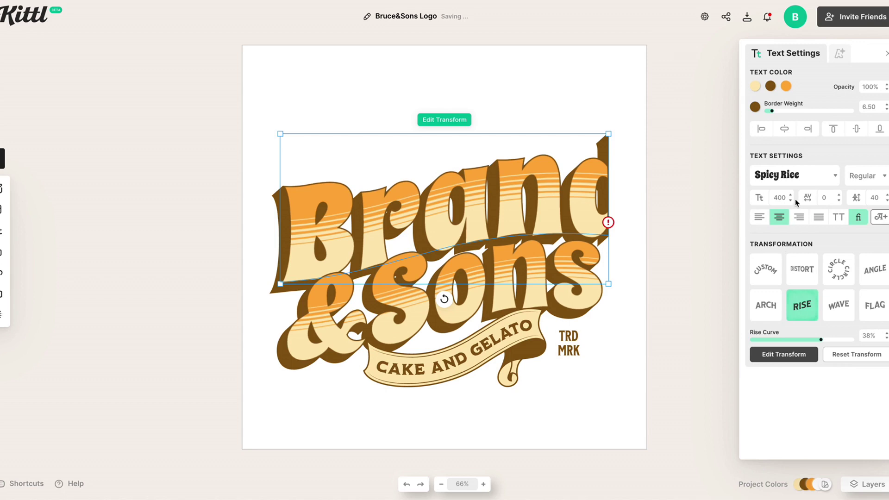
pyautogui.doubleClick(781, 195)
pyautogui.write('3')
pyautogui.press('Return')
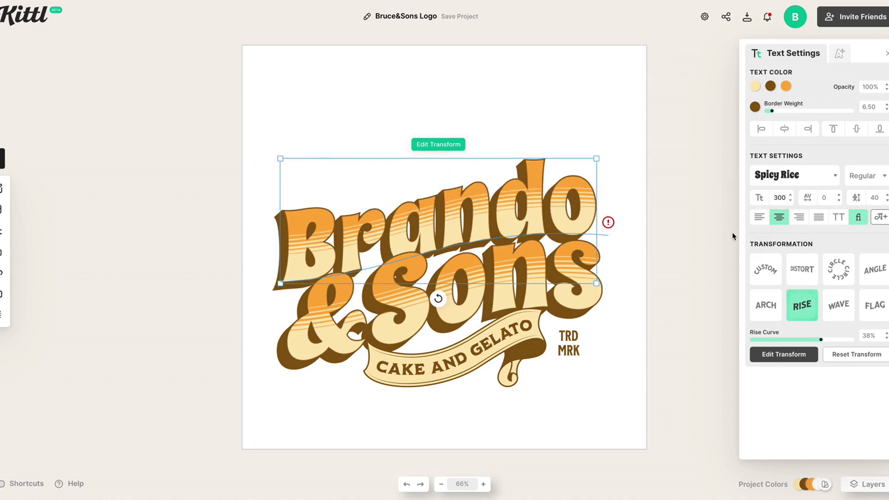
pyautogui.click(706, 241)
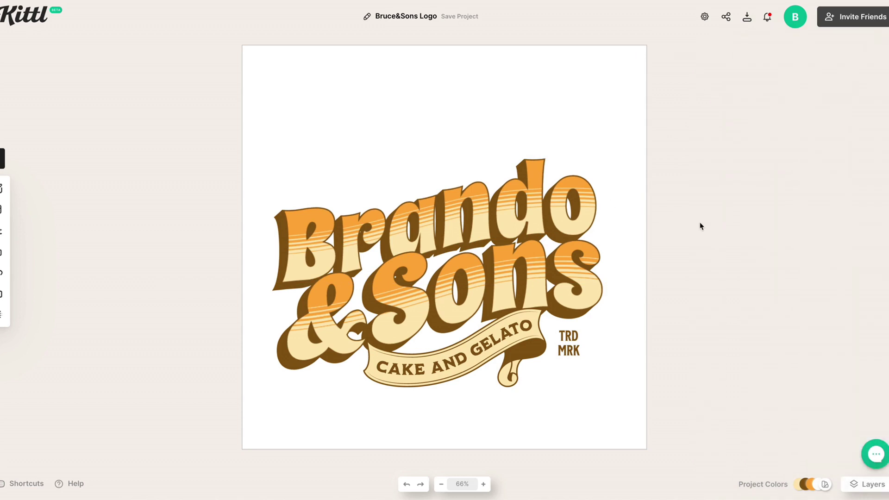
pyautogui.click(518, 204)
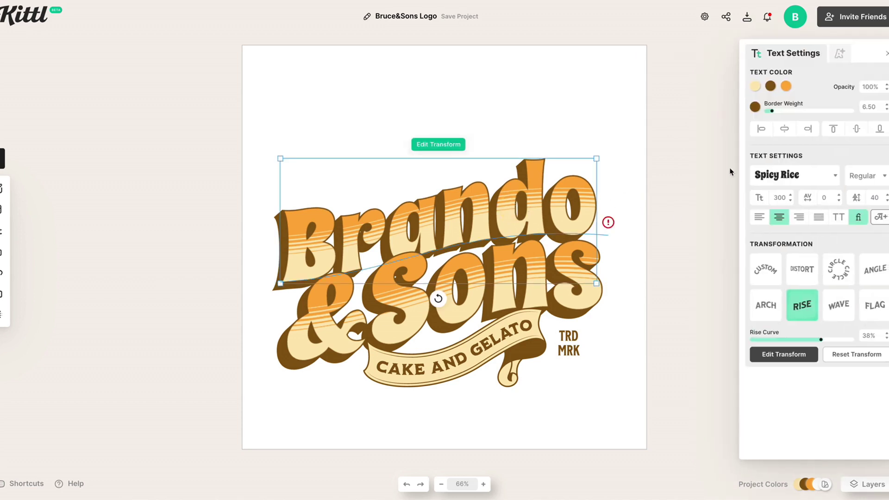
pyautogui.click(779, 197)
pyautogui.write('240')
pyautogui.click(723, 157)
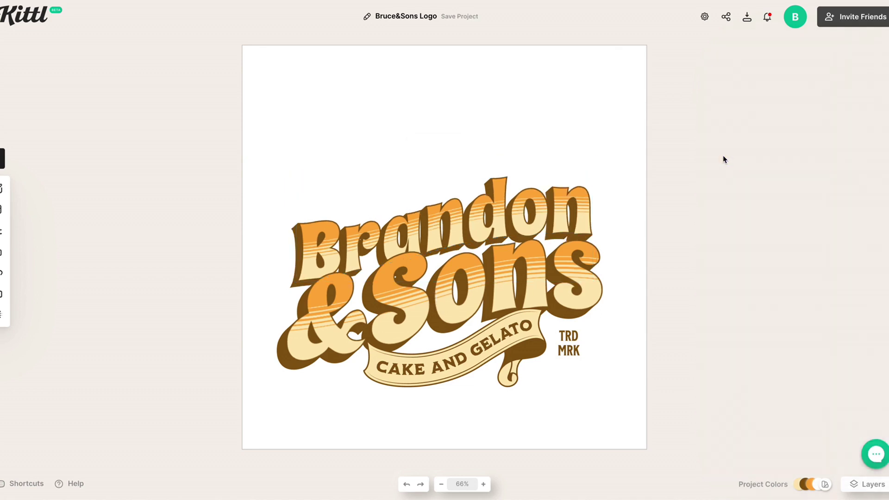
# Replace the & Sons line with the new second name and review the logo
pyautogui.click(443, 290)
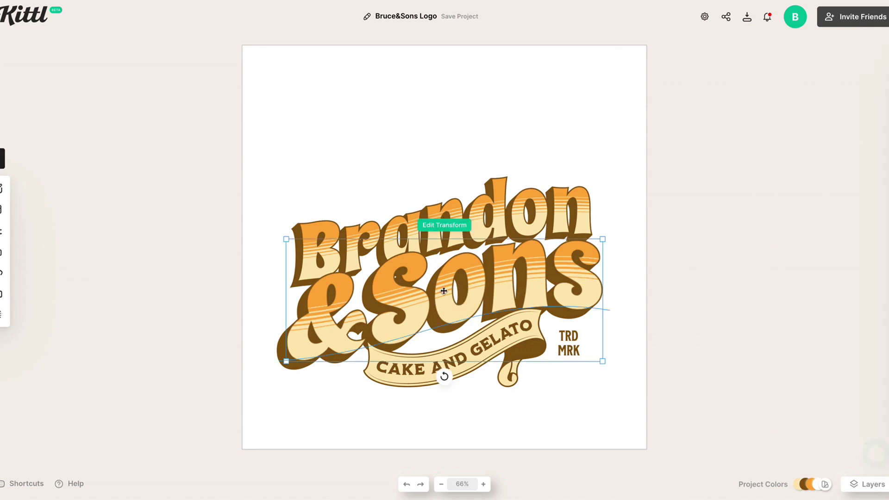
pyautogui.doubleClick(443, 291)
pyautogui.write('Timothy')
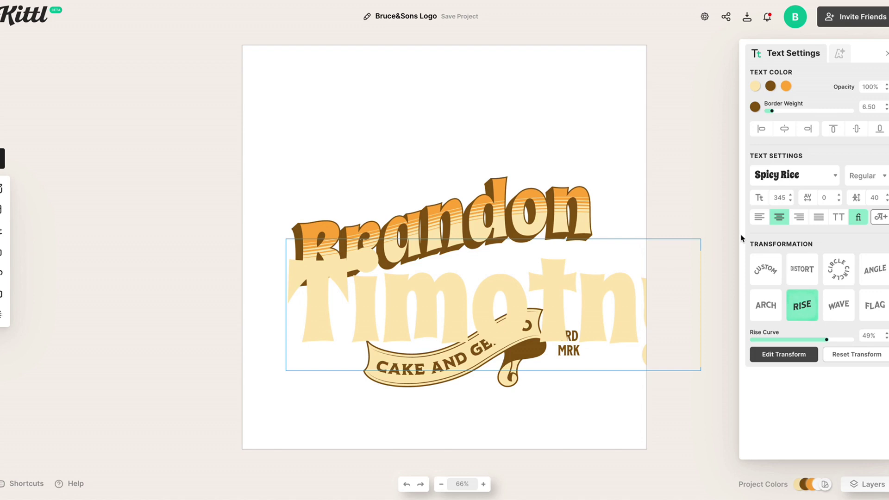
pyautogui.click(676, 171)
pyautogui.click(779, 196)
pyautogui.click(681, 185)
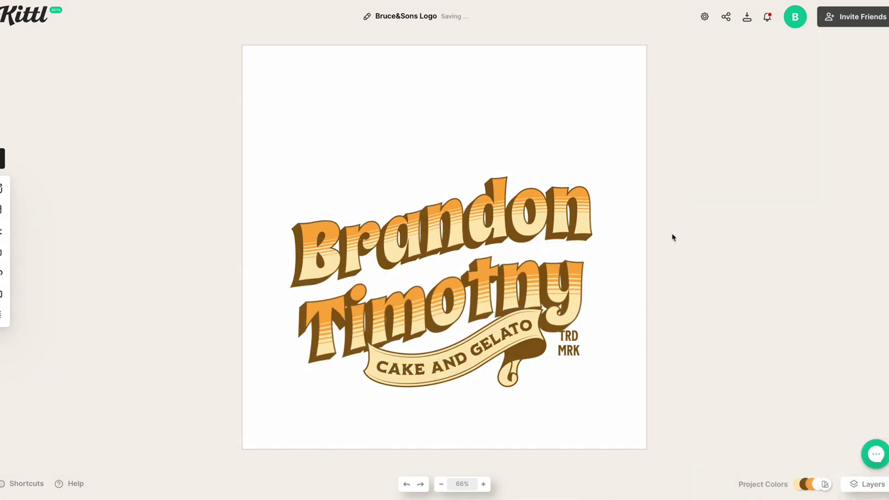
pyautogui.click(530, 289)
pyautogui.click(655, 240)
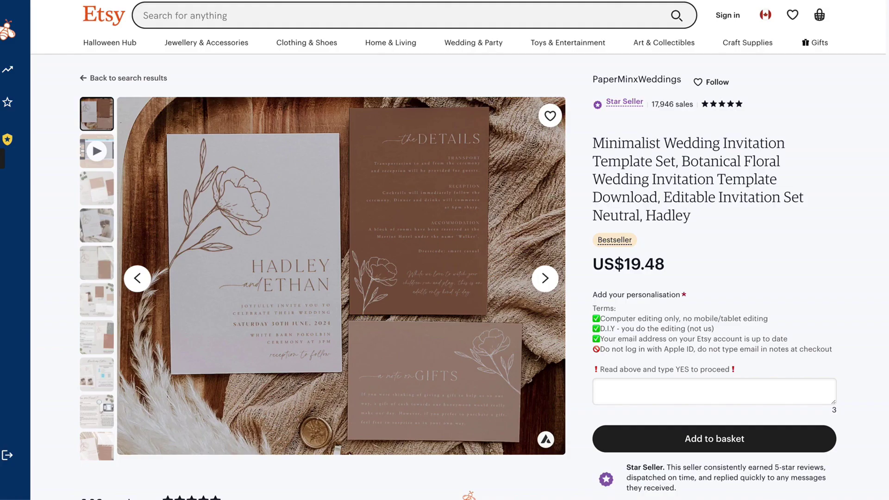
# Open the EverBee analytics panel for the wedding invitation listing
pyautogui.scroll(-2, 76, 216)
pyautogui.scroll(-1, 76, 216)
pyautogui.scroll(1, 76, 215)
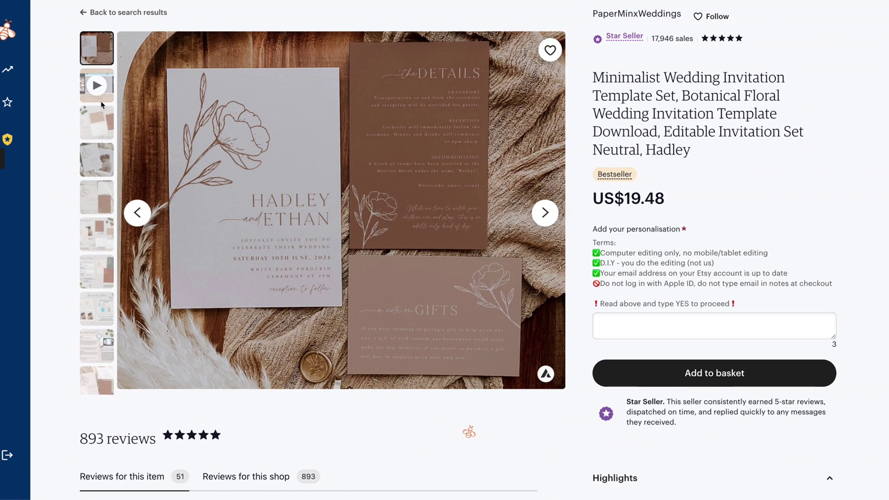
pyautogui.click(17, 68)
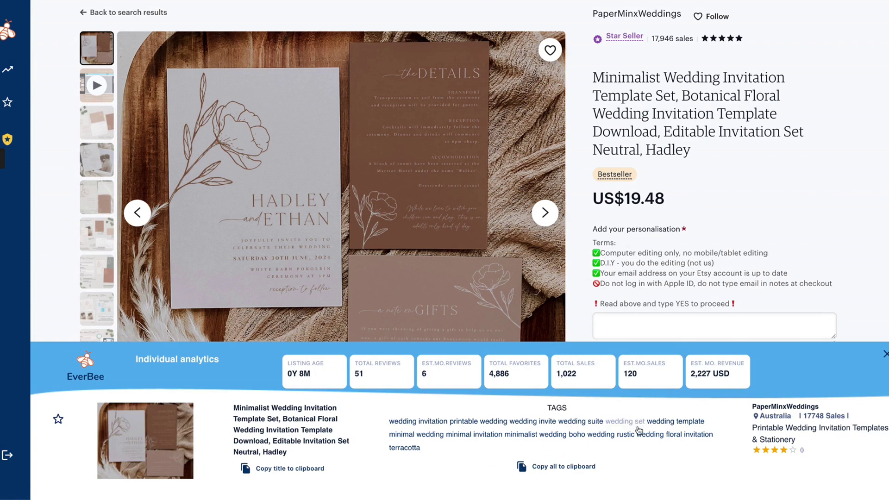
# View the couple, RSVP and details, What can I change? and Downloading Options photos
pyautogui.scroll(-1, 638, 430)
pyautogui.click(97, 108)
pyautogui.click(106, 145)
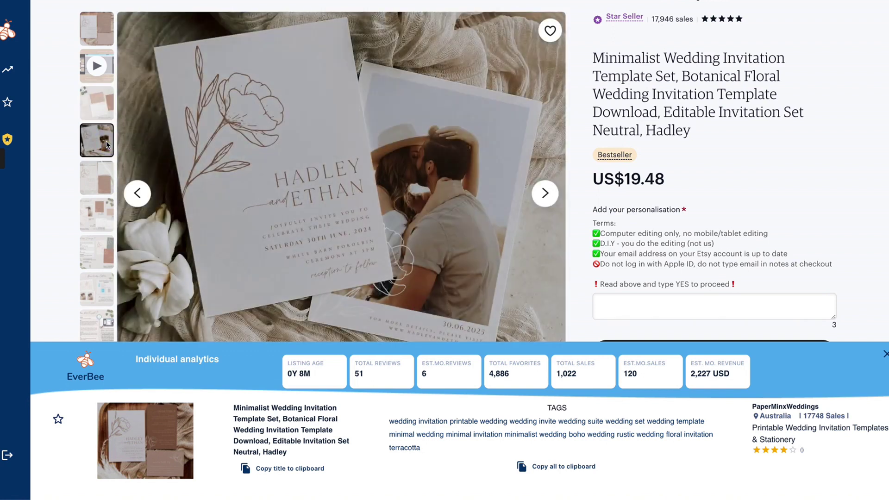
pyautogui.click(97, 181)
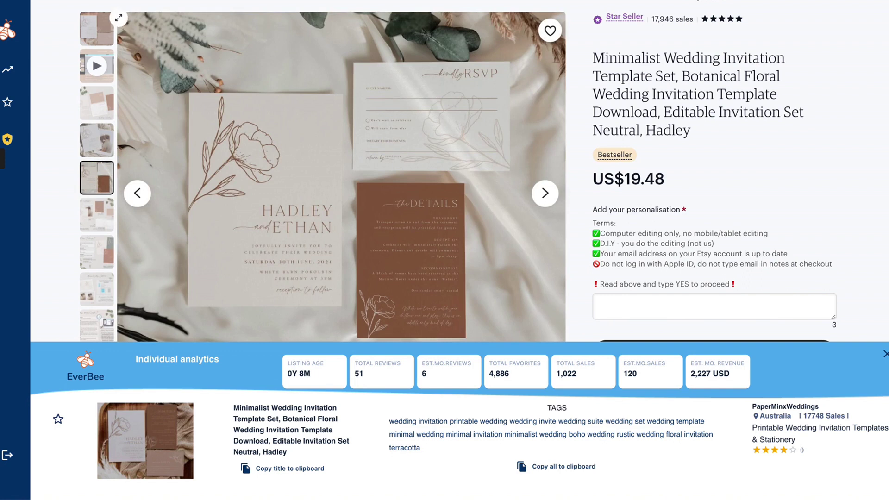
pyautogui.click(105, 31)
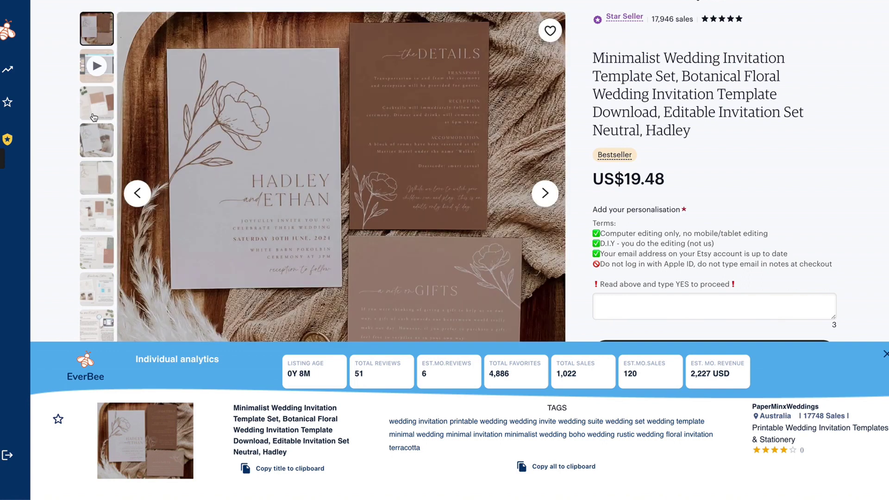
pyautogui.click(97, 245)
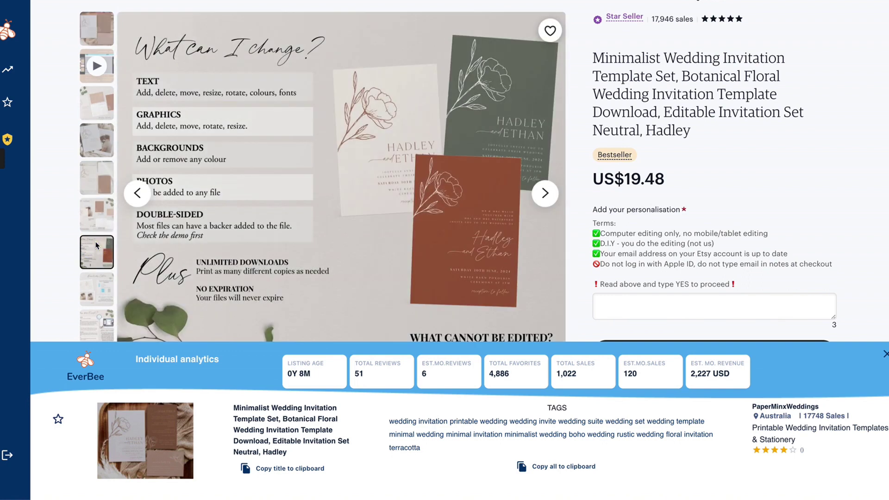
pyautogui.click(100, 277)
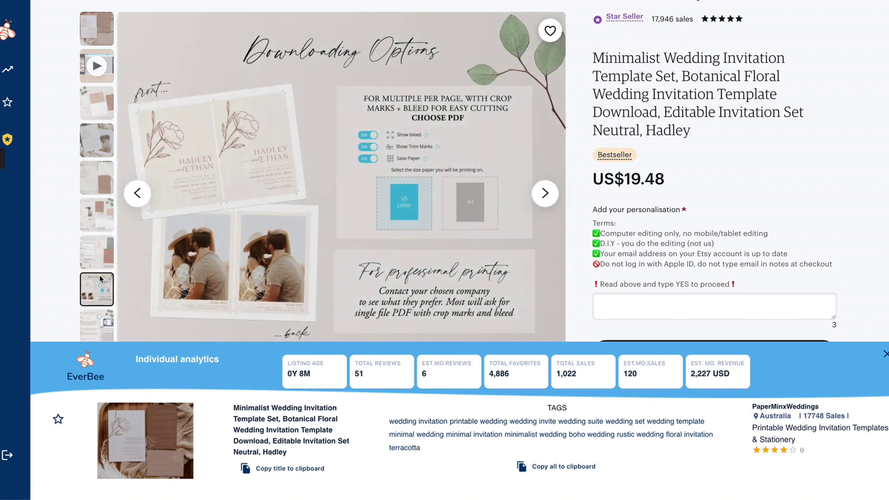
pyautogui.click(90, 180)
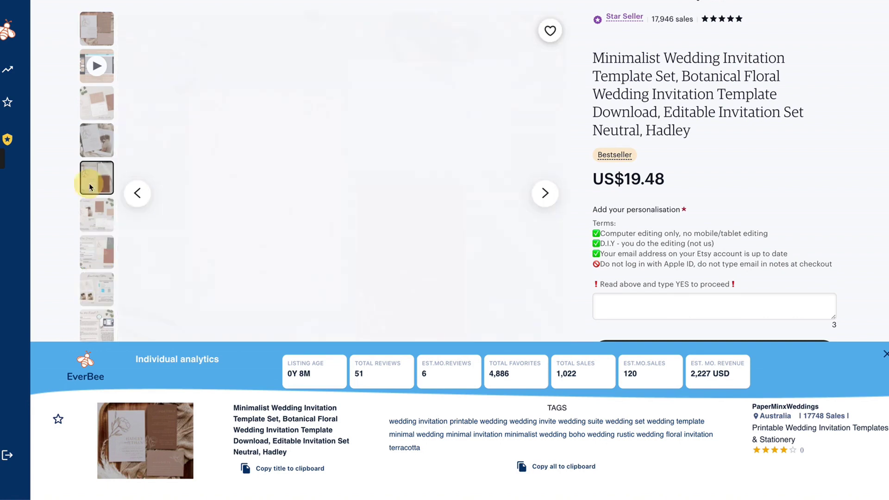
pyautogui.click(98, 107)
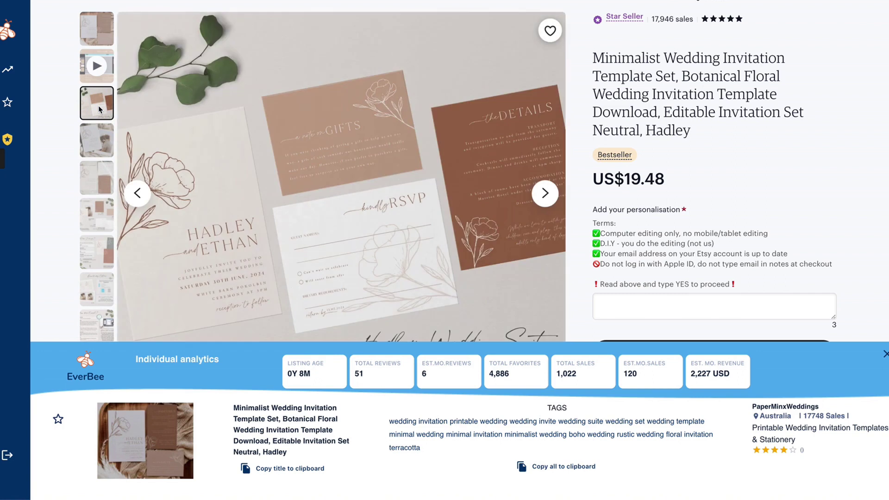
# Revisit the couple photo, the last photo and the GIFTS, RSVP and DETAILS photo
pyautogui.scroll(-3, 139, 193)
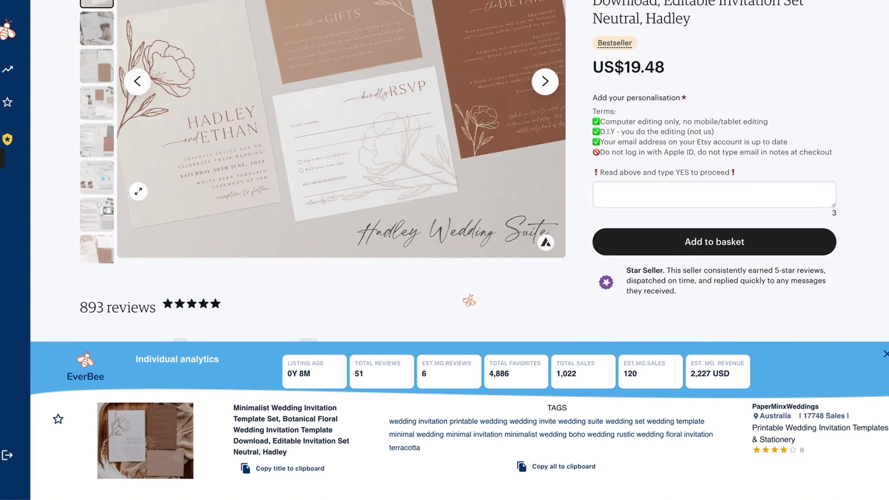
pyautogui.scroll(3, 139, 195)
pyautogui.click(97, 130)
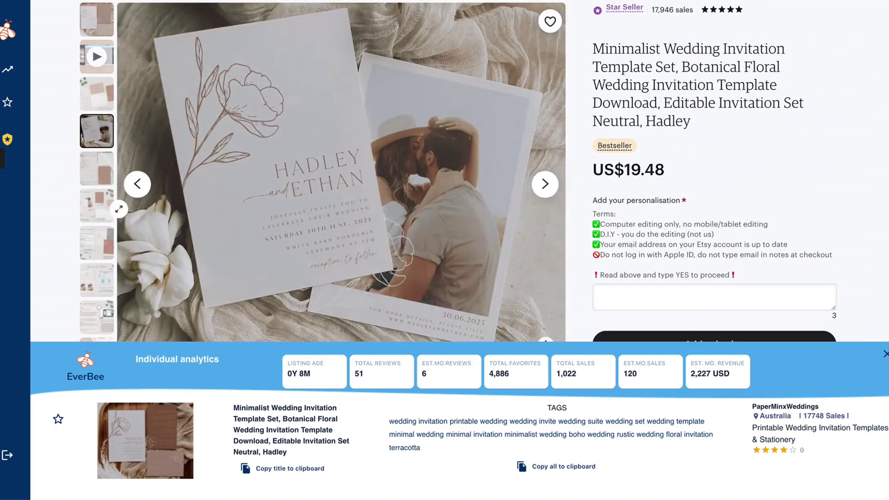
pyautogui.scroll(-2, 97, 135)
pyautogui.click(95, 269)
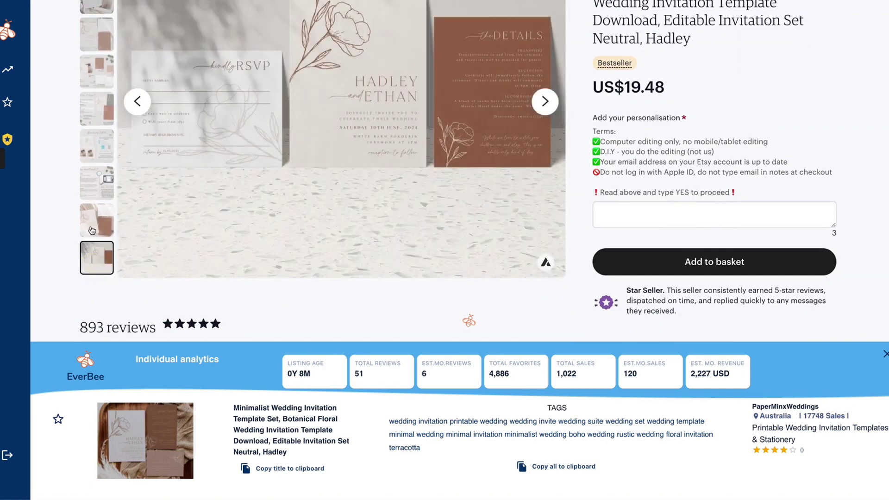
pyautogui.scroll(5, 88, 195)
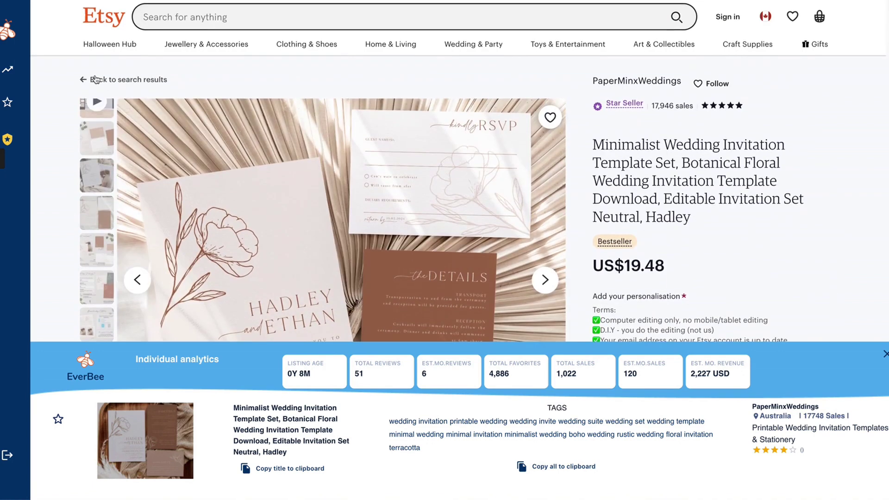
pyautogui.click(106, 146)
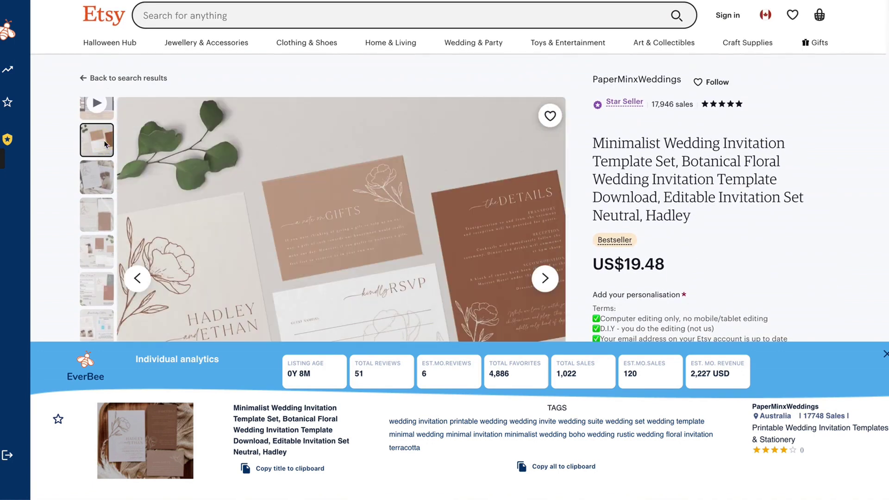
pyautogui.scroll(-3, 421, 242)
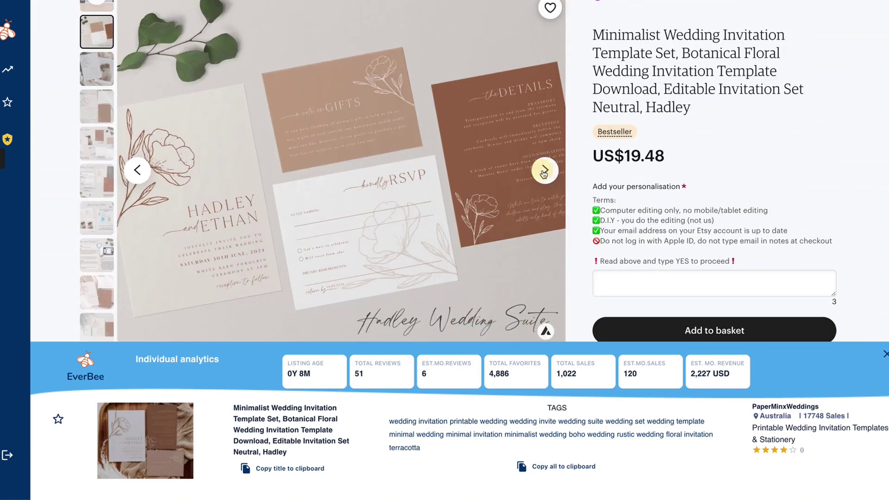
# Advance the main image past What's included to the 'What can I change?' photo
pyautogui.click(544, 171)
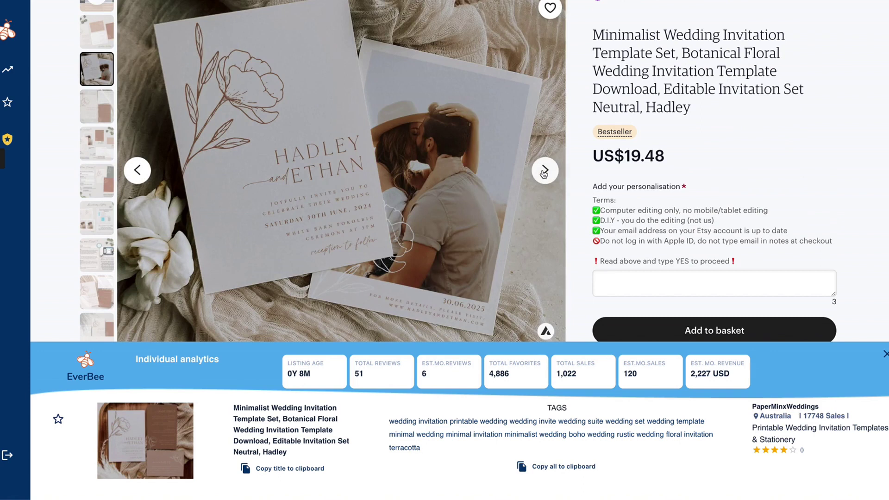
pyautogui.click(544, 171)
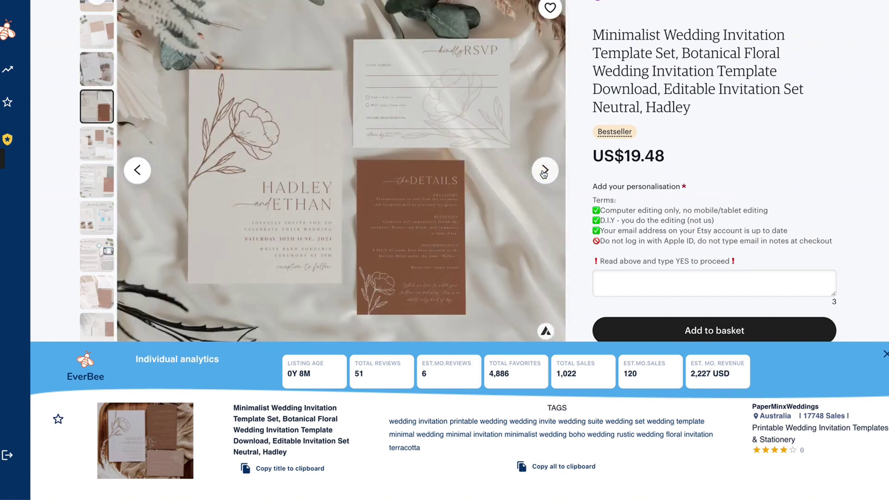
pyautogui.click(544, 173)
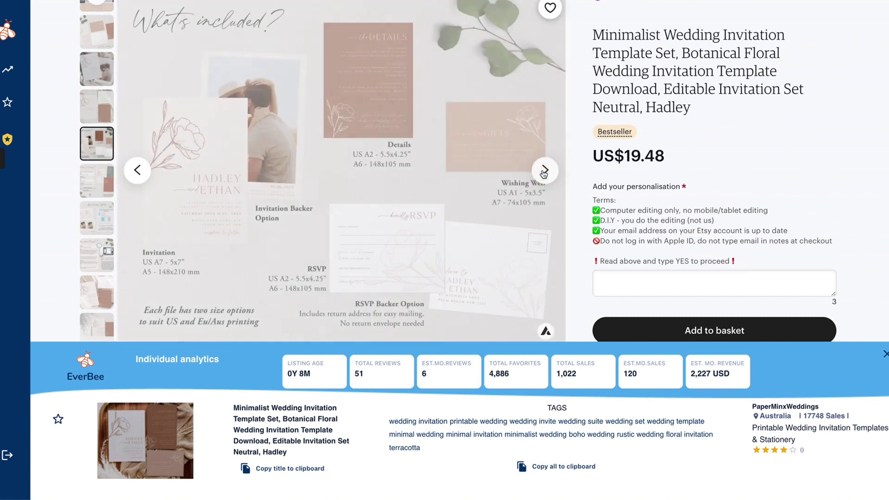
pyautogui.click(544, 172)
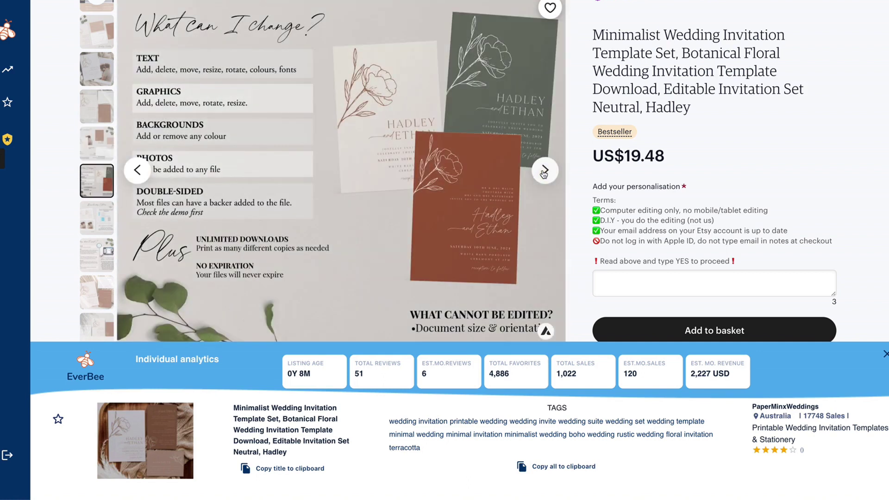
pyautogui.scroll(-1, 544, 173)
pyautogui.scroll(3, 544, 172)
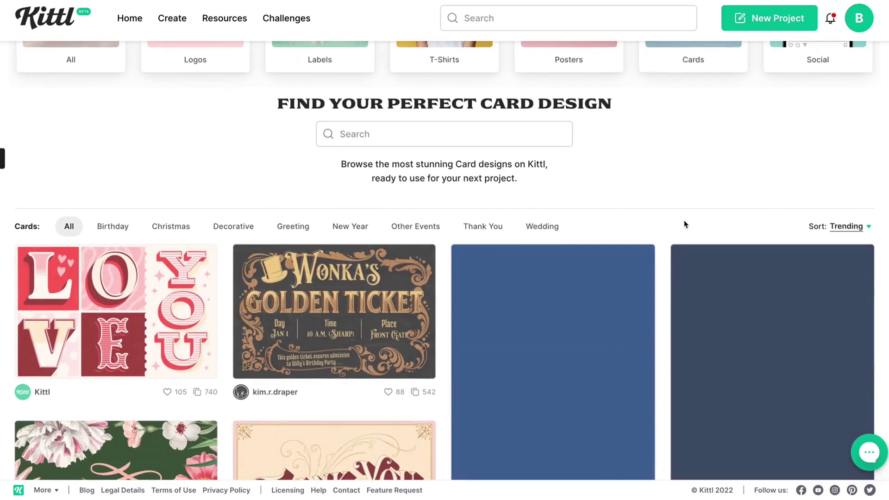
pyautogui.scroll(-1, 685, 221)
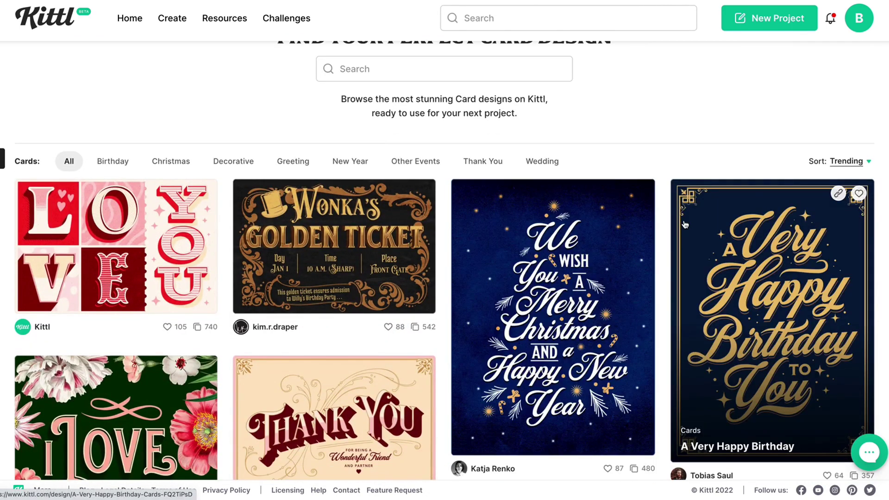
# Filter the card gallery to Wedding templates only
pyautogui.scroll(1, 641, 143)
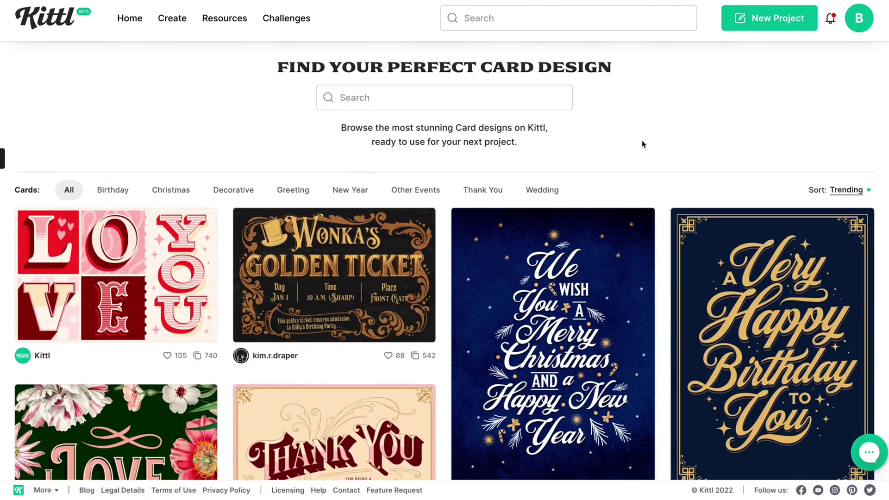
pyautogui.scroll(-3, 641, 144)
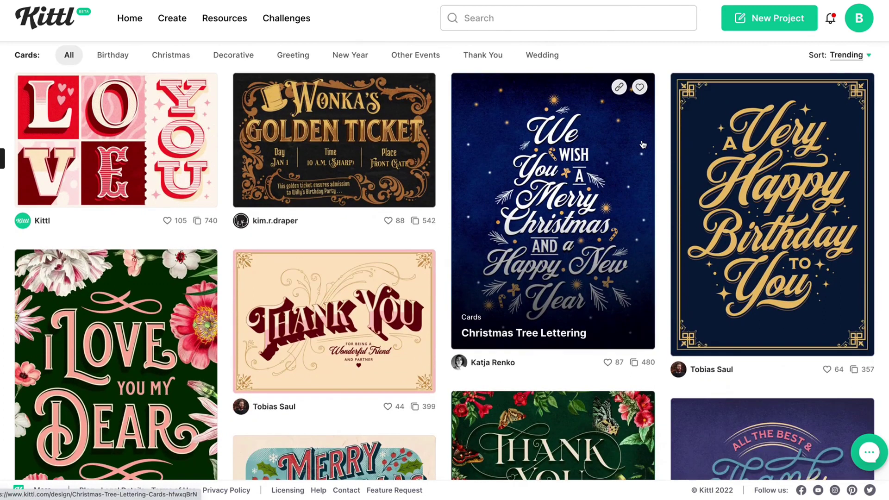
pyautogui.scroll(3, 643, 144)
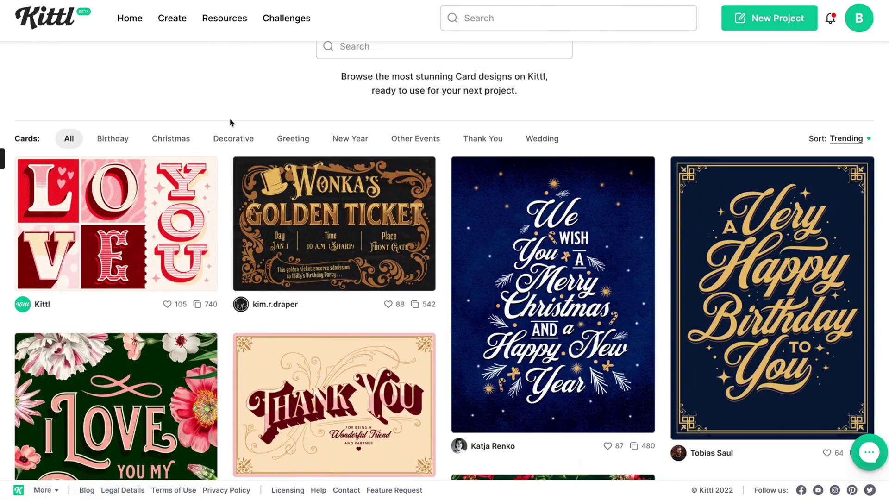
pyautogui.scroll(1, 230, 122)
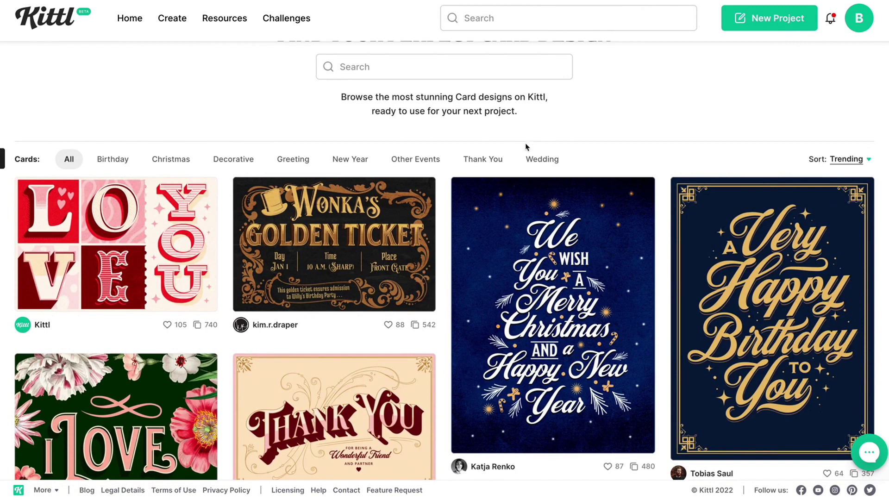
pyautogui.click(546, 160)
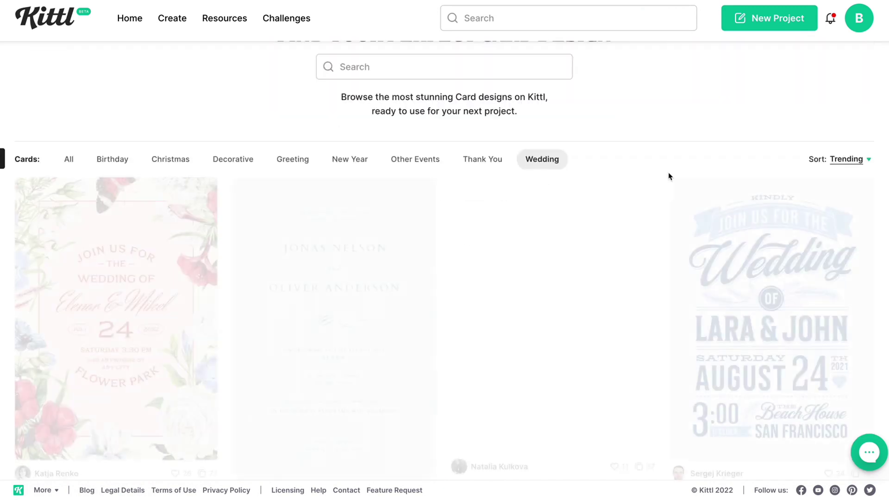
# Sort the wedding card templates by Recent
pyautogui.scroll(-2, 668, 176)
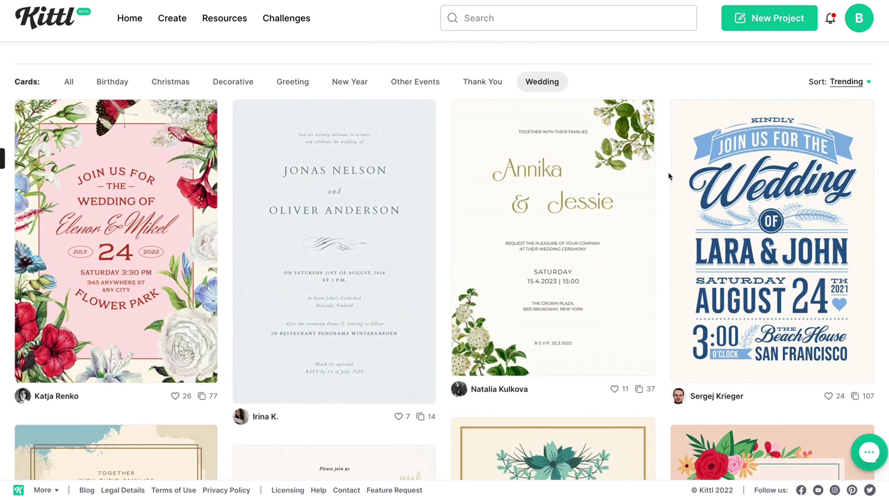
pyautogui.scroll(-3, 668, 176)
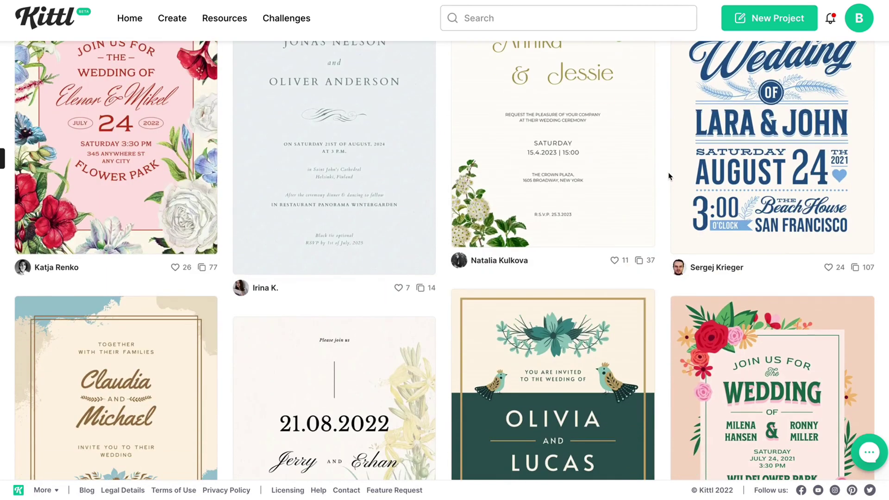
pyautogui.scroll(-8, 668, 176)
pyautogui.scroll(14, 756, 198)
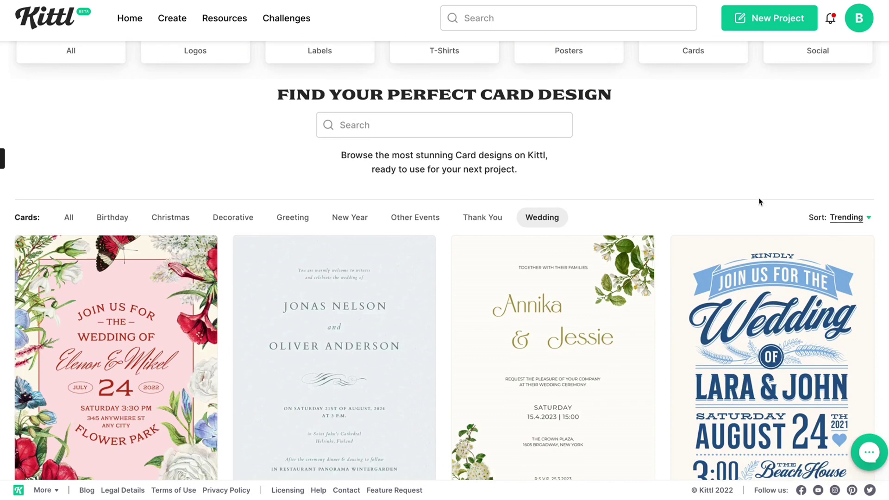
pyautogui.click(863, 221)
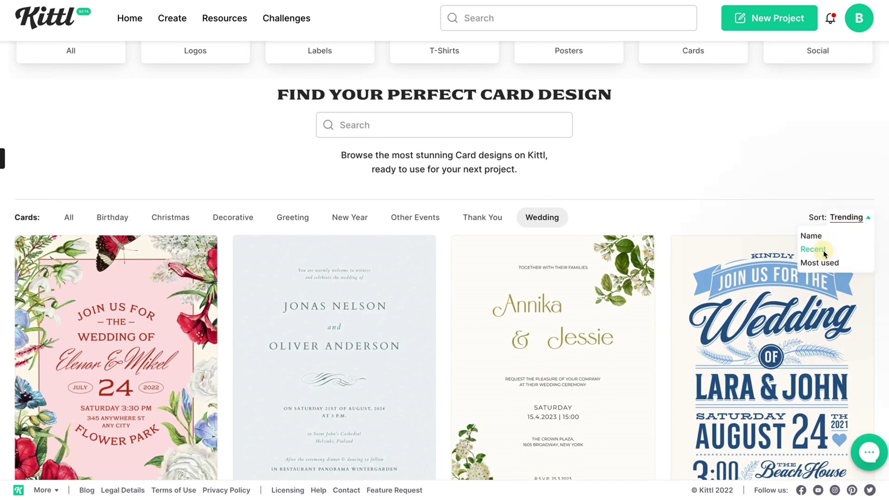
pyautogui.click(823, 251)
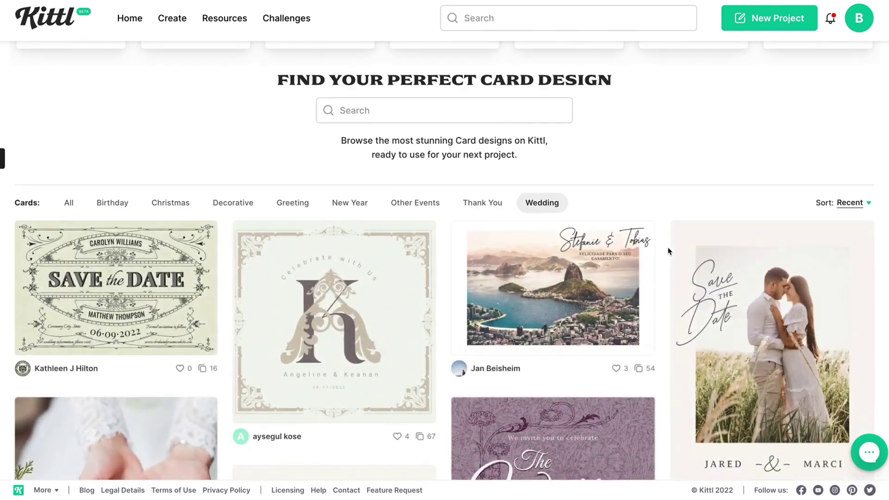
# Open the details of the Floral Wedding save-the-date design
pyautogui.scroll(-3, 668, 251)
pyautogui.scroll(-5, 855, 324)
pyautogui.scroll(-5, 857, 331)
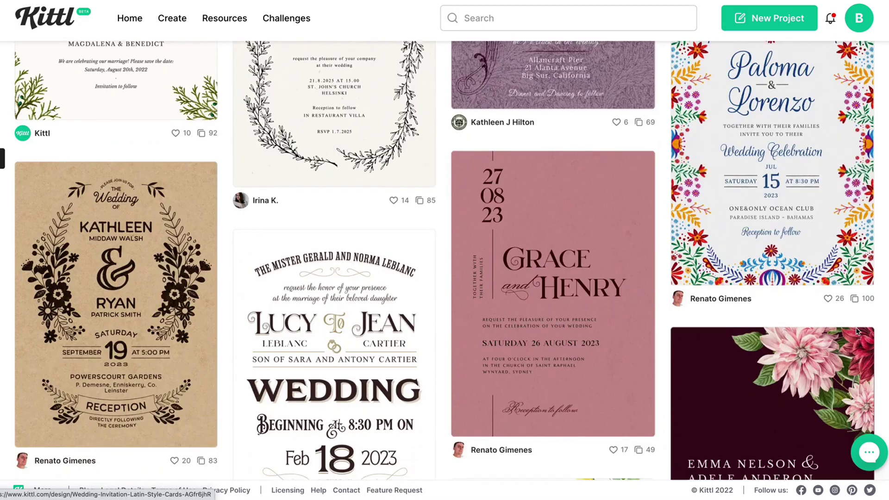
pyautogui.scroll(-4, 857, 331)
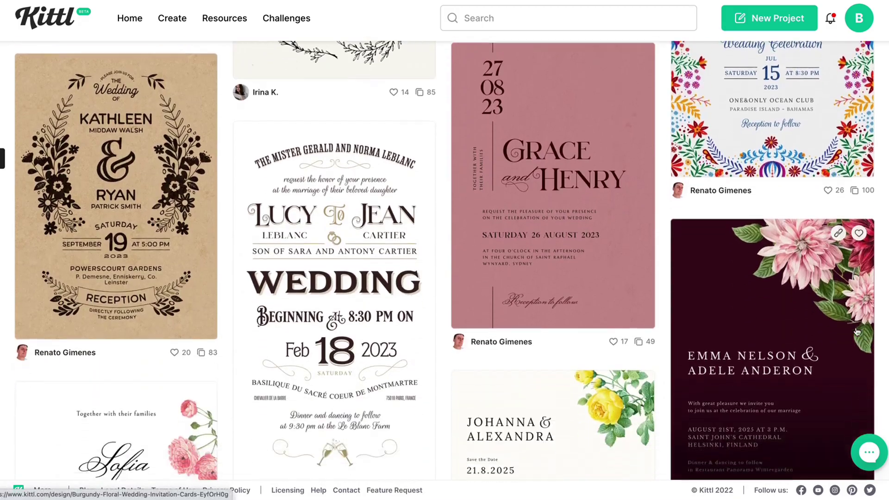
pyautogui.click(407, 257)
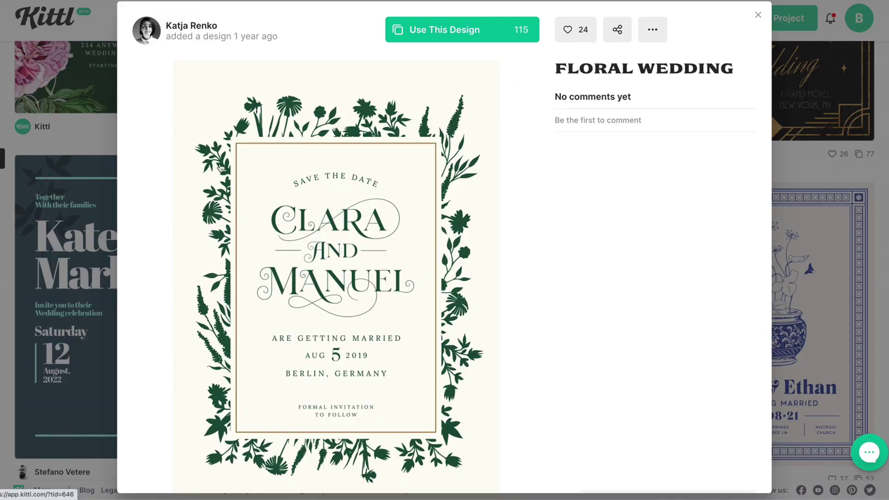
# Go to the Floral Wedding designer's profile and browse their Published card designs
pyautogui.click(191, 26)
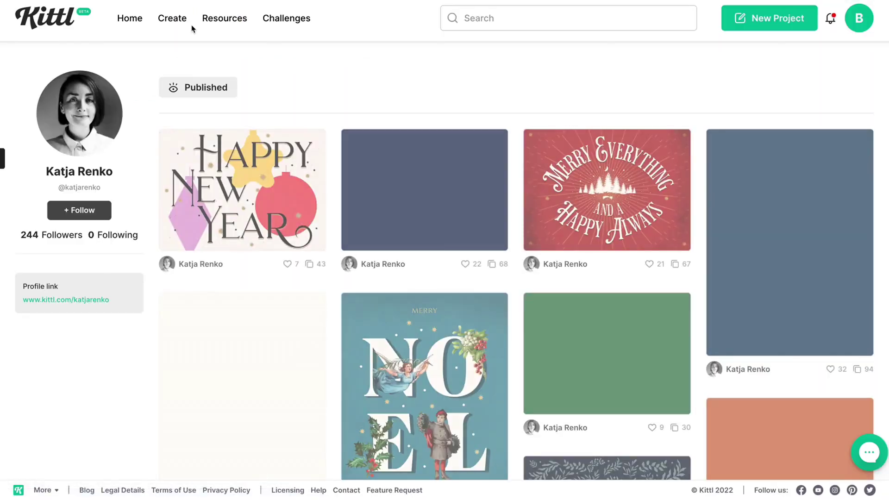
pyautogui.scroll(-1, 236, 198)
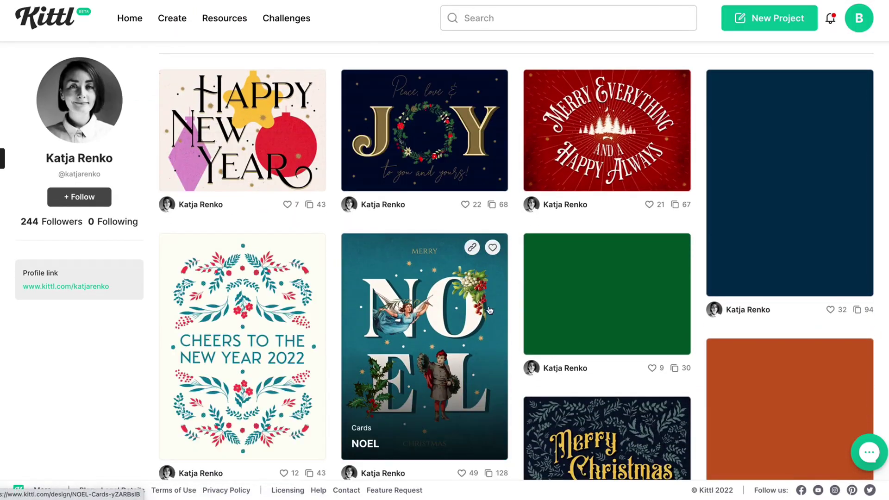
pyautogui.scroll(-3, 492, 310)
pyautogui.scroll(-2, 492, 310)
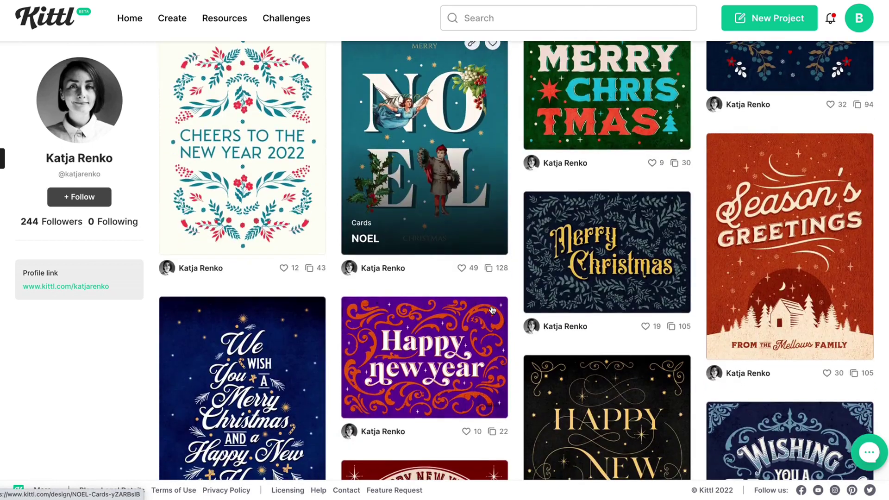
pyautogui.scroll(-1, 492, 310)
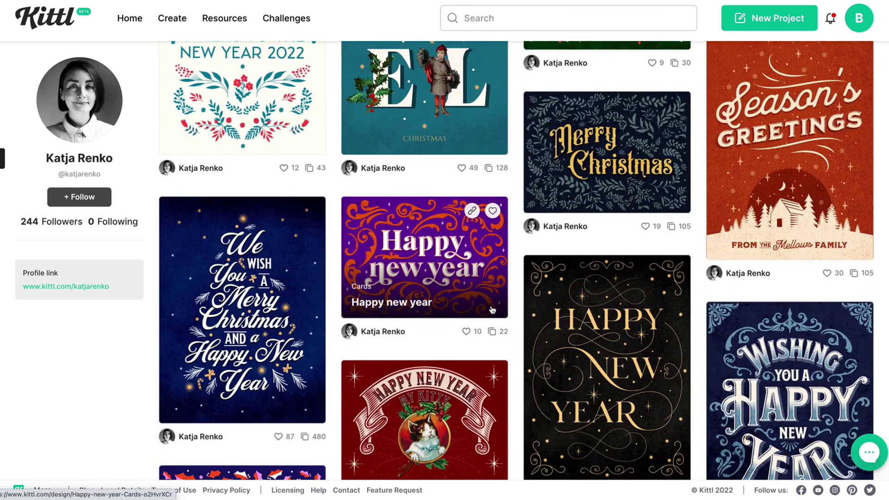
pyautogui.scroll(8, 492, 309)
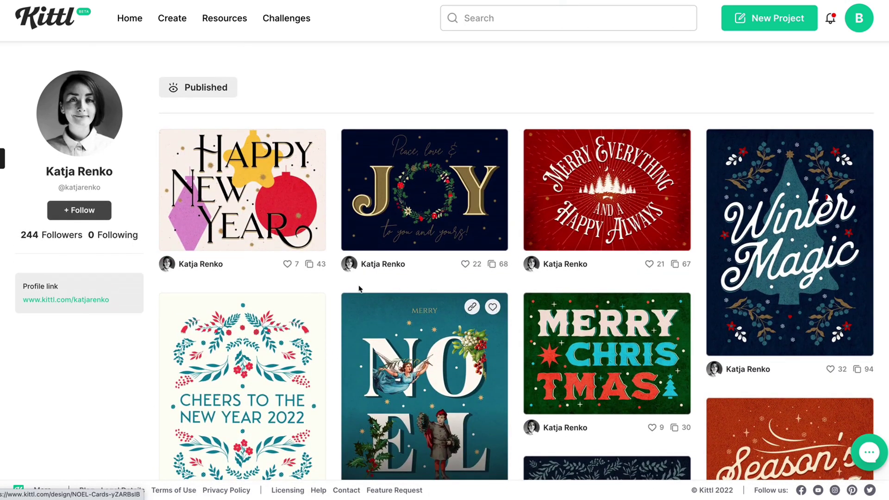
pyautogui.moveTo(236, 23)
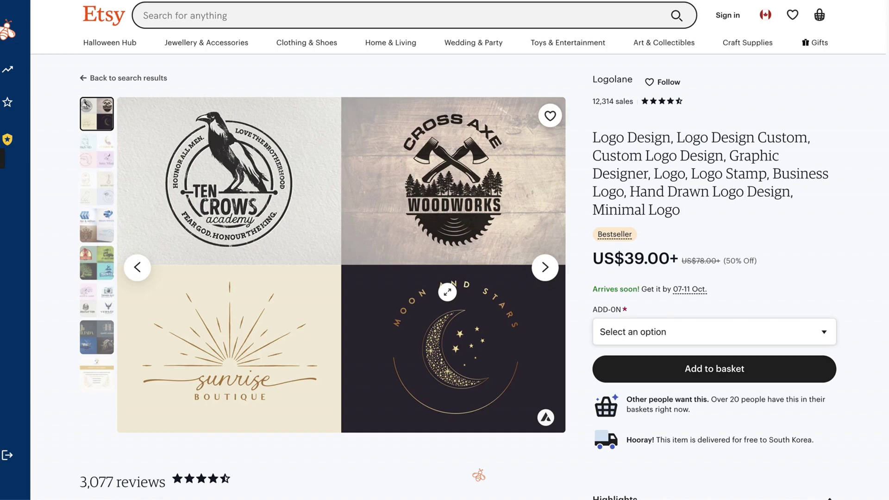
# Show EverBee Individual analytics for the Logo Design listing, with 1,313 total sales
pyautogui.scroll(-1, 584, 311)
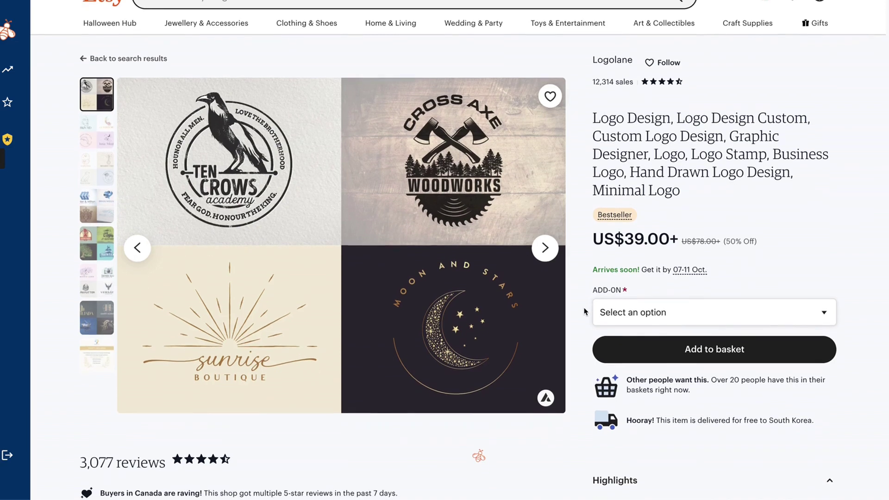
pyautogui.click(14, 72)
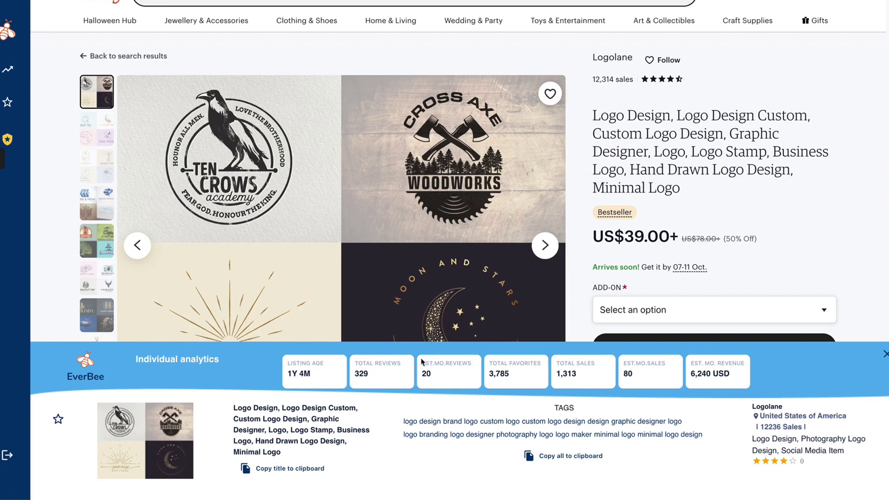
pyautogui.scroll(-1, 505, 389)
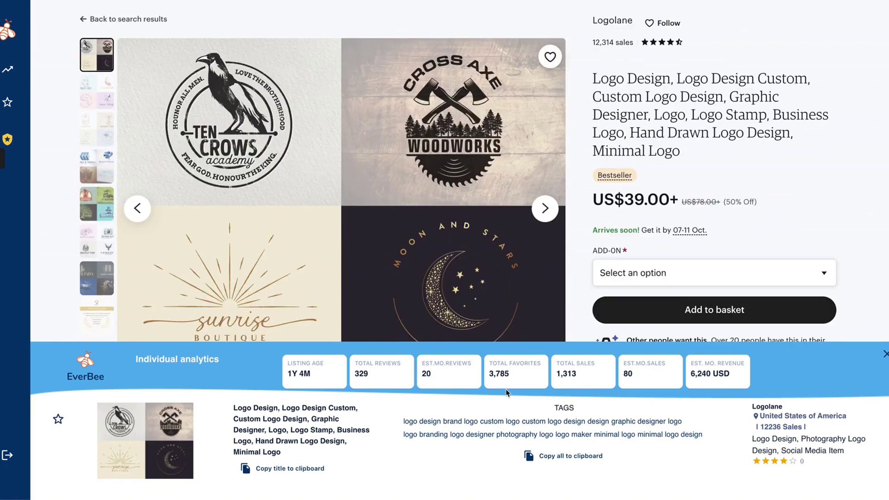
pyautogui.scroll(-2, 506, 389)
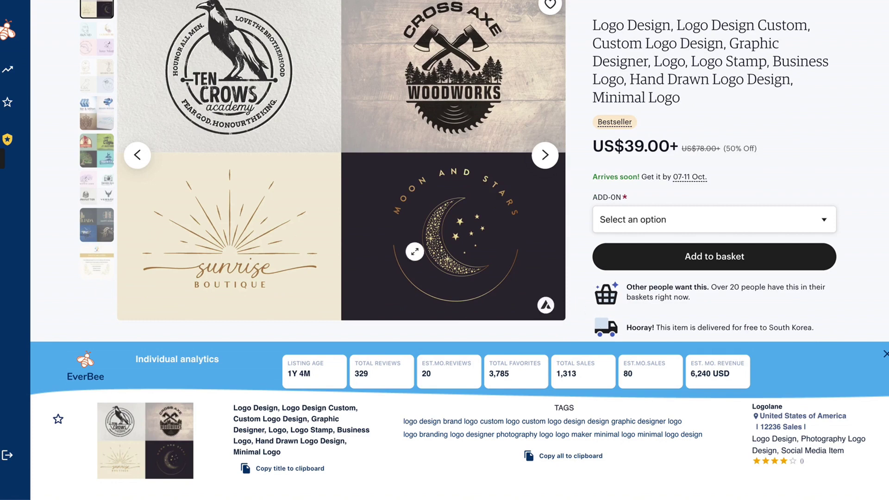
pyautogui.scroll(2, 178, 199)
# View the Skin MD/Golden Moon and tripbybits/Mesmer Crafts logo collage photos
pyautogui.click(86, 133)
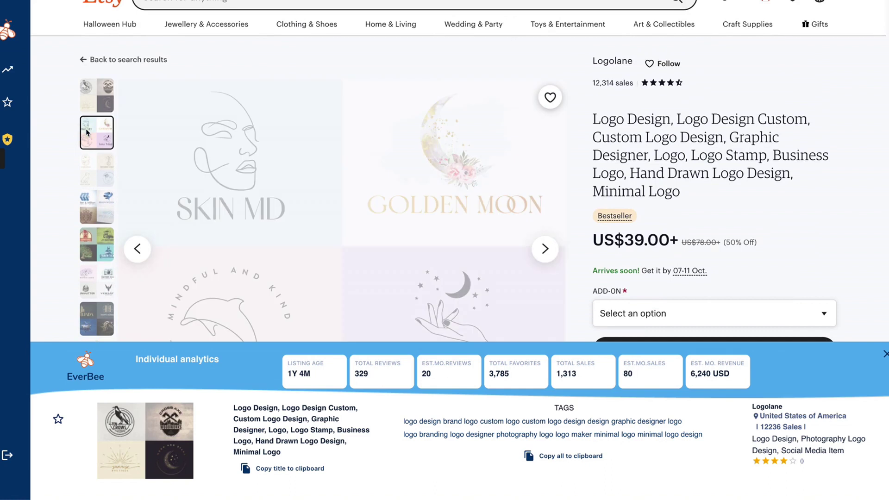
pyautogui.scroll(-1, 92, 181)
pyautogui.click(101, 130)
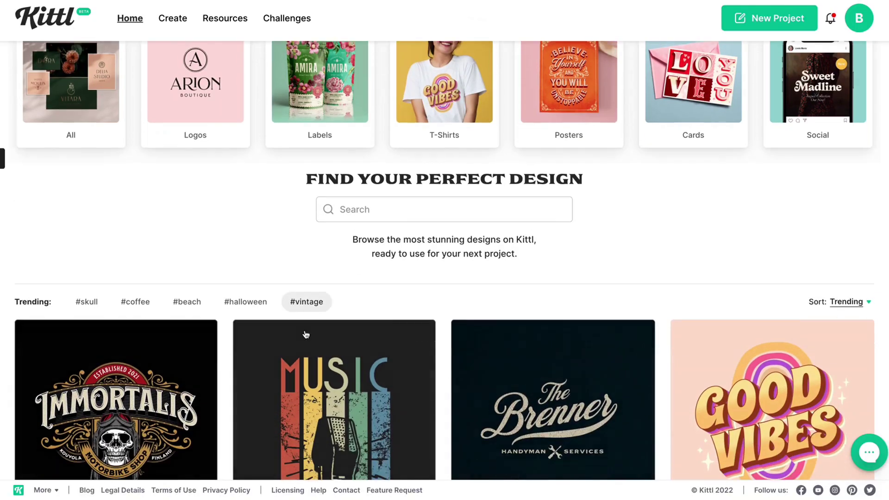
# Open Kittl's logo templates gallery
pyautogui.scroll(1, 122, 307)
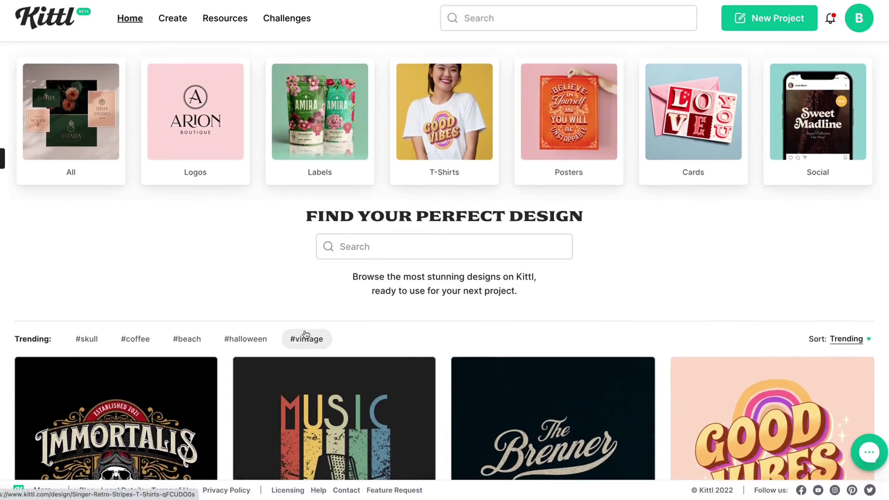
pyautogui.click(185, 151)
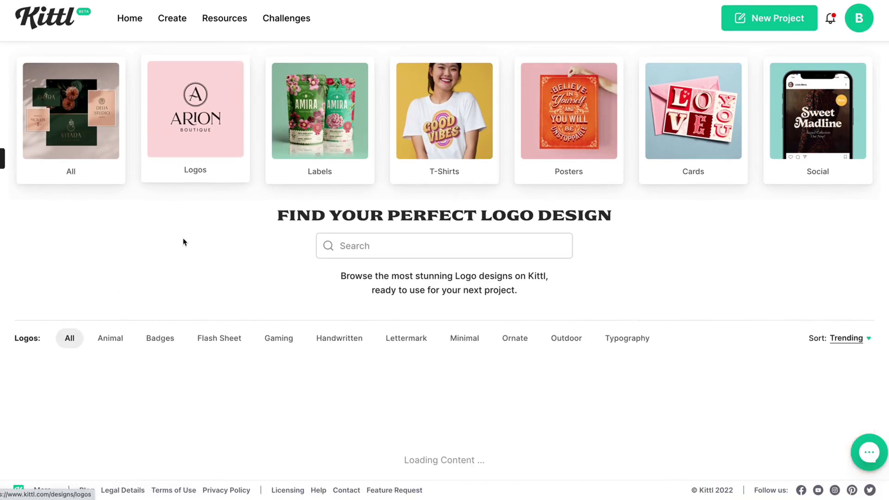
pyautogui.scroll(-1, 182, 241)
pyautogui.scroll(-5, 184, 242)
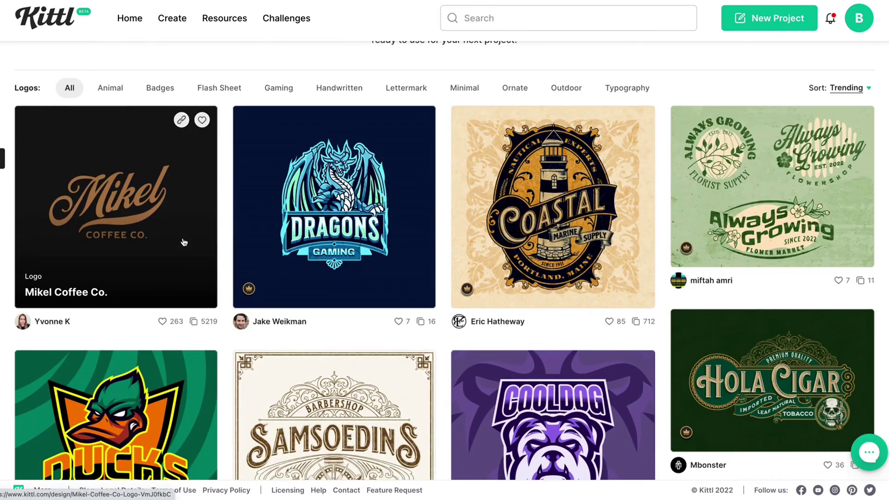
# Filter logos to Minimal and scroll through results like Mikel Coffee Co. and Black Owl
pyautogui.click(471, 89)
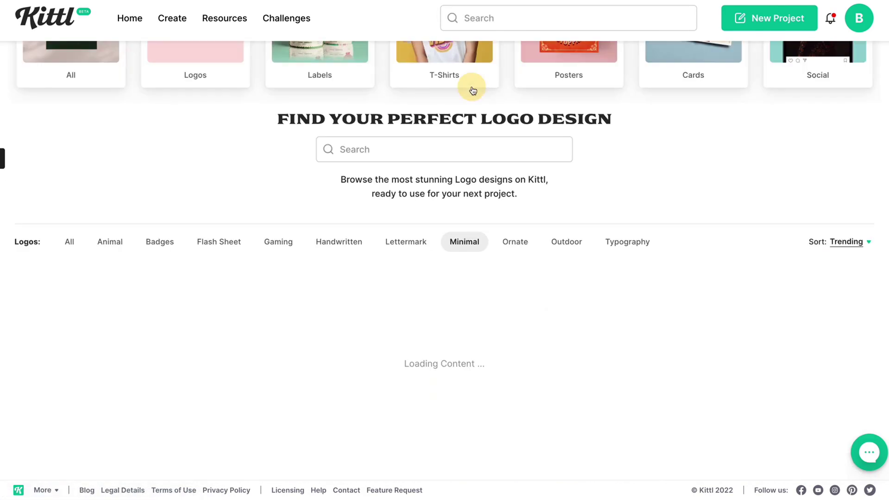
pyautogui.scroll(-3, 473, 91)
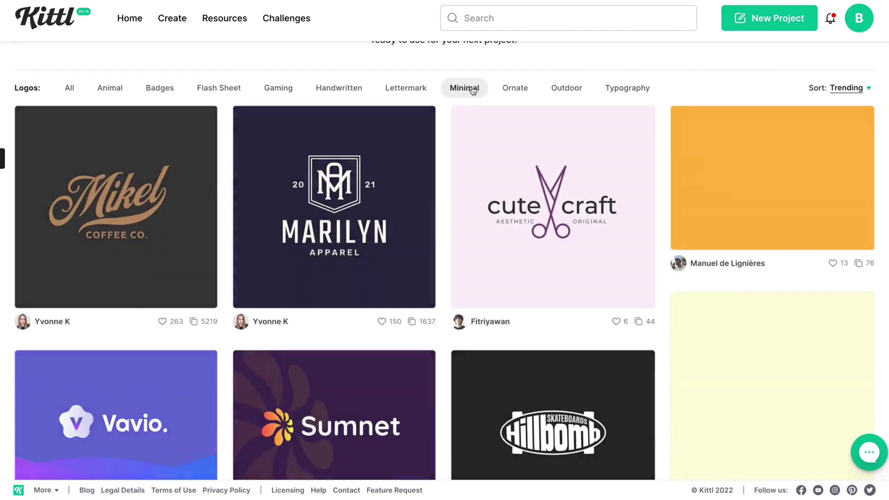
pyautogui.scroll(1, 566, 294)
pyautogui.scroll(-7, 565, 294)
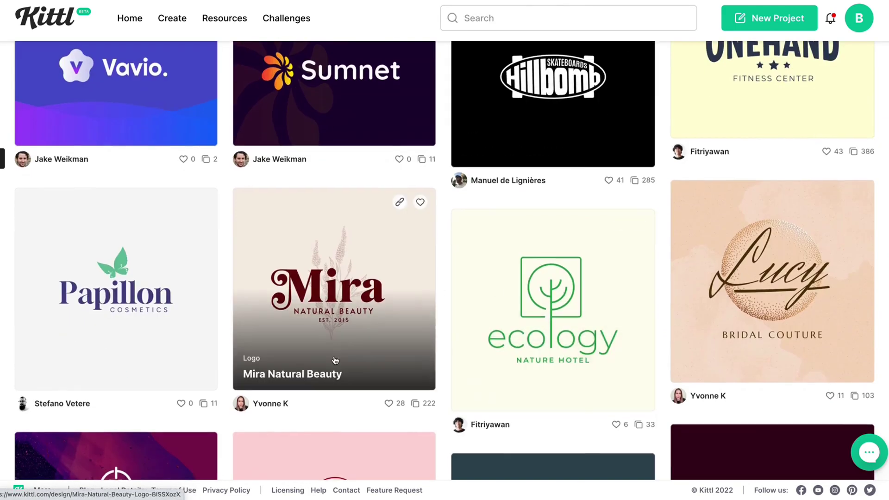
pyautogui.scroll(-7, 623, 372)
pyautogui.scroll(-3, 622, 372)
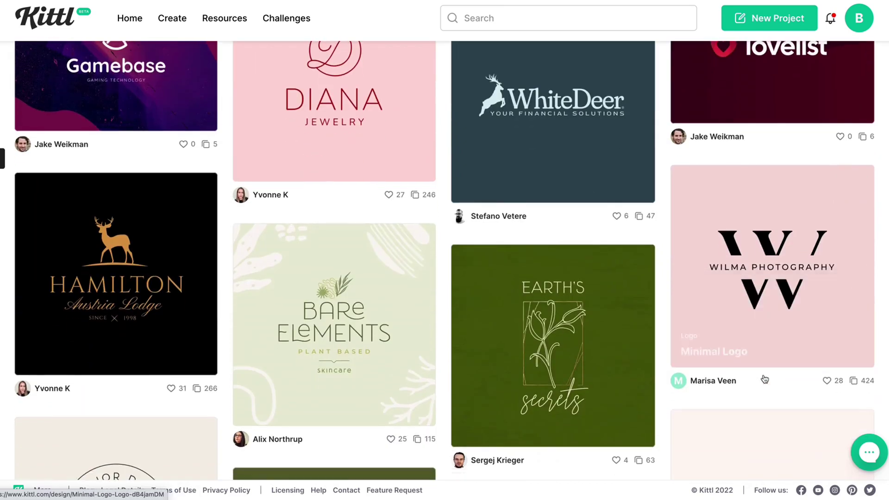
pyautogui.scroll(-5, 638, 316)
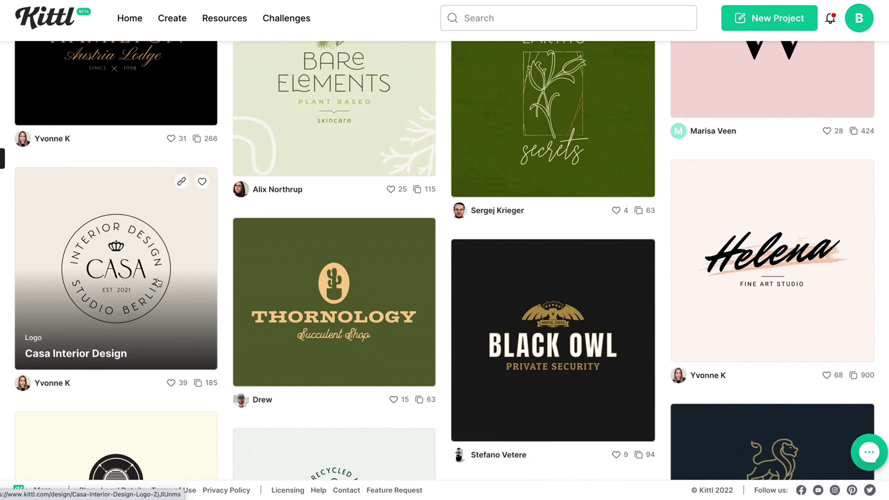
pyautogui.scroll(-1, 159, 294)
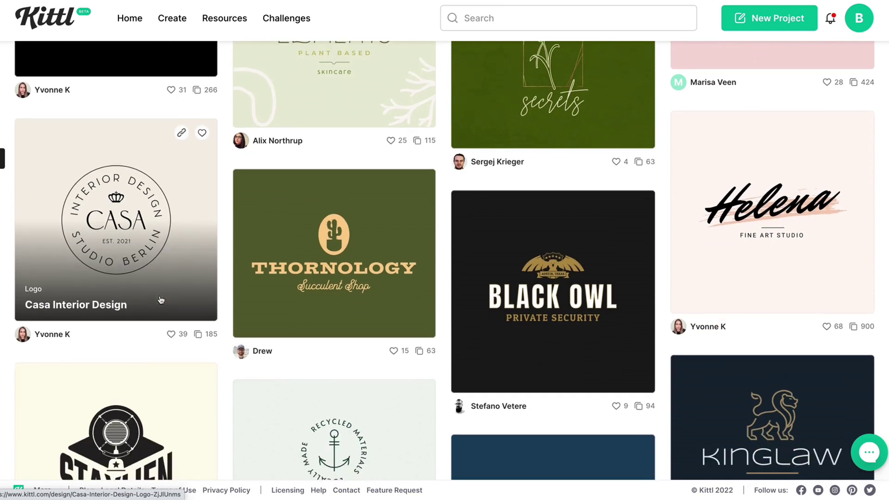
pyautogui.scroll(-1, 161, 300)
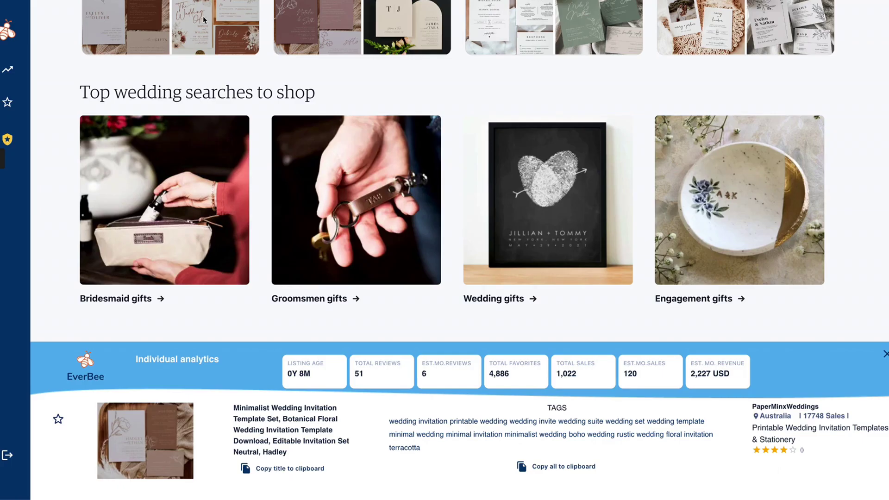
# Return to the US$39.00 custom logo listing and show its Ten Crows and Cross Axe Woodworks photo
pyautogui.scroll(6, 256, 180)
pyautogui.hotkey('alt', 'Left')
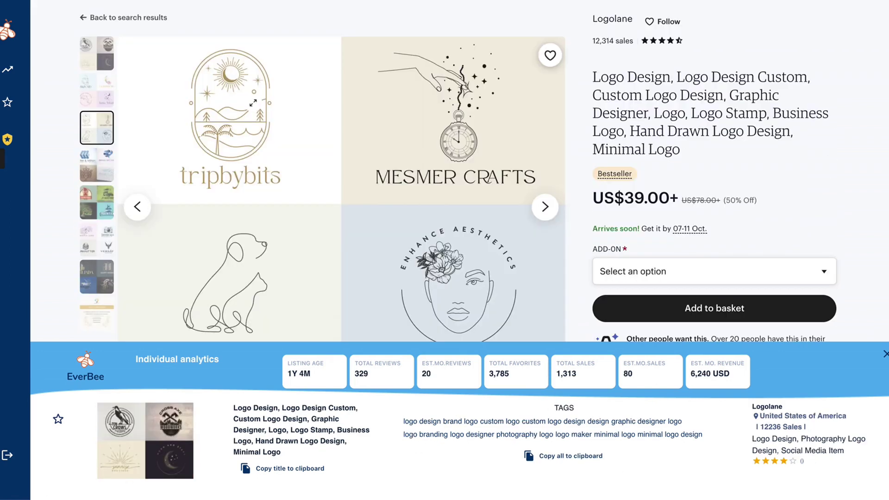
pyautogui.click(108, 58)
pyautogui.scroll(-1, 229, 139)
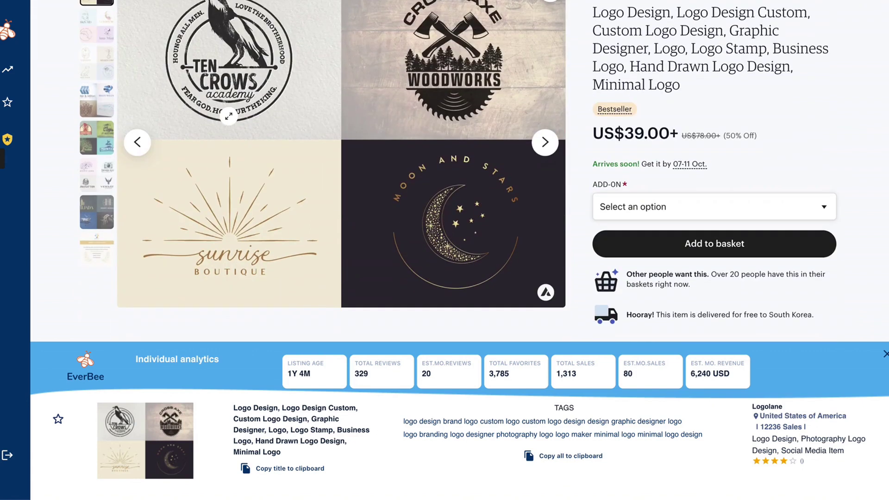
pyautogui.scroll(1, 233, 220)
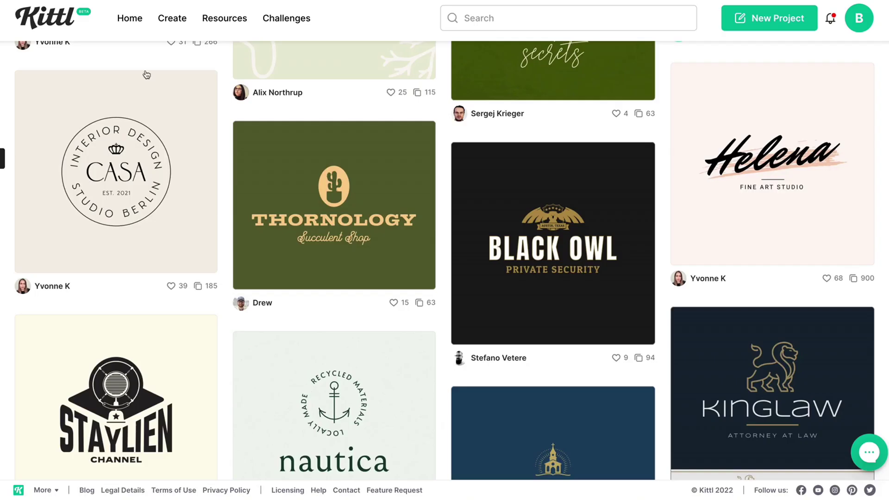
pyautogui.scroll(2, 294, 277)
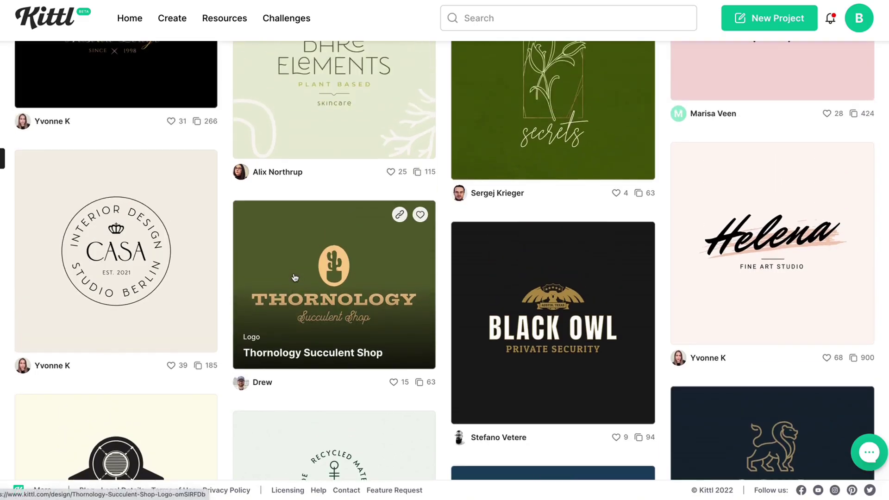
pyautogui.scroll(5, 294, 277)
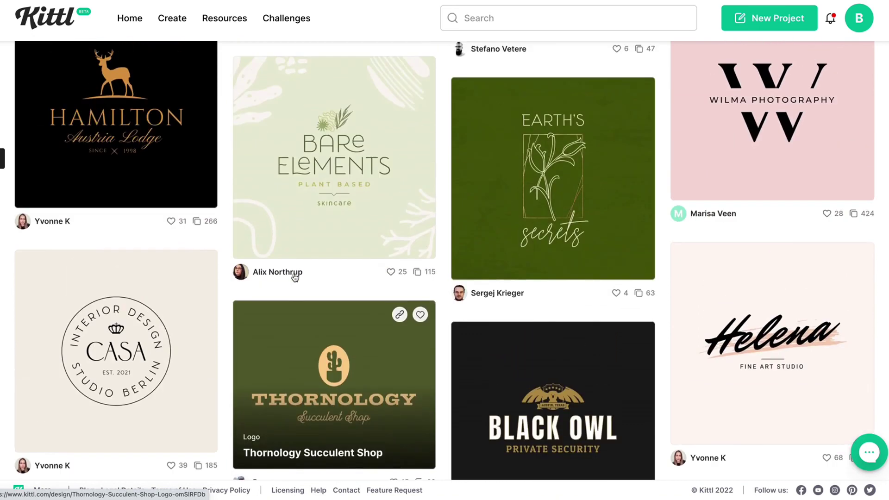
pyautogui.scroll(14, 294, 278)
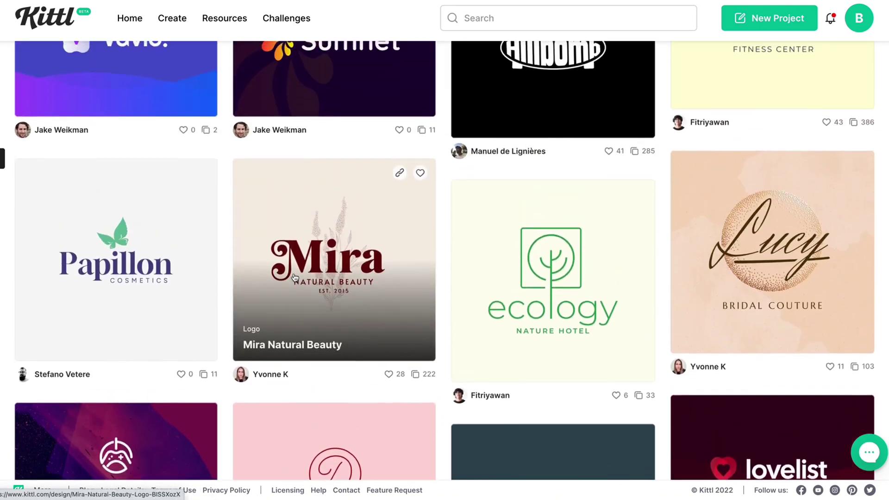
pyautogui.scroll(6, 295, 277)
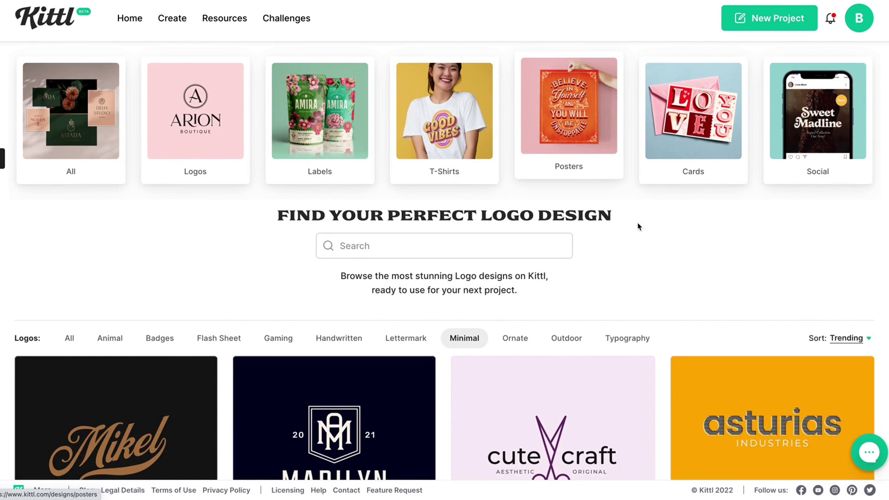
pyautogui.scroll(-3, 660, 243)
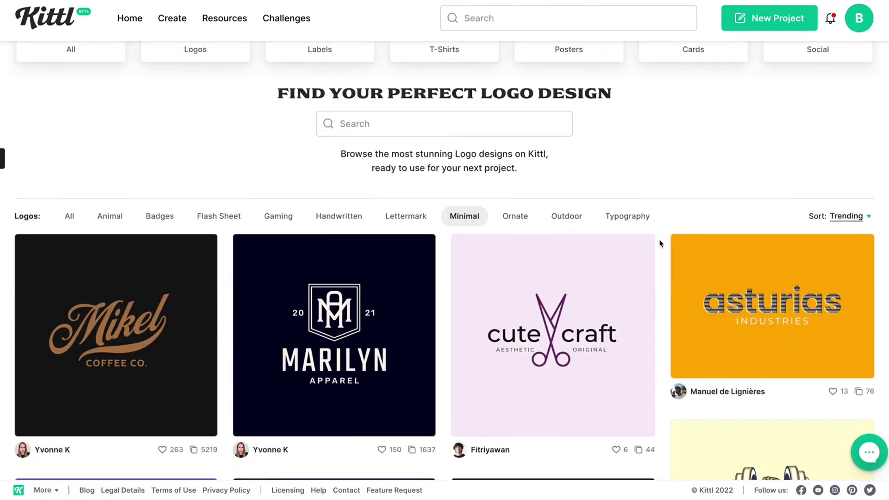
pyautogui.scroll(3, 660, 243)
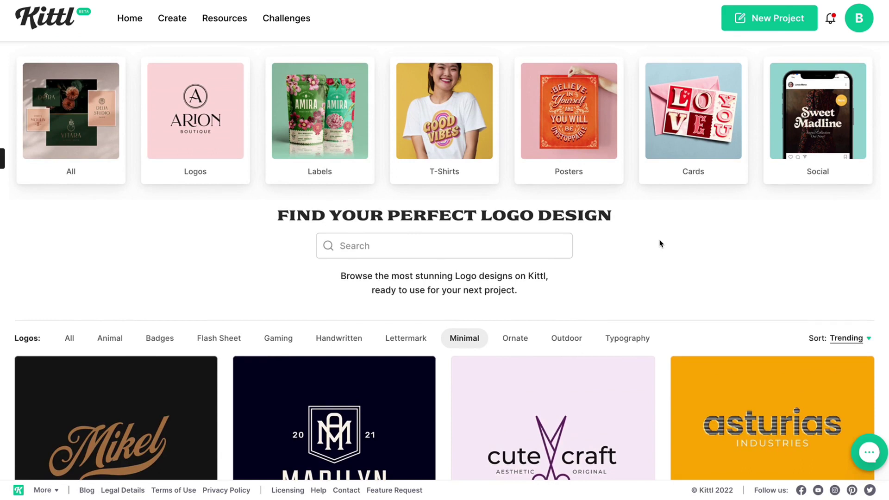
pyautogui.scroll(-3, 226, 368)
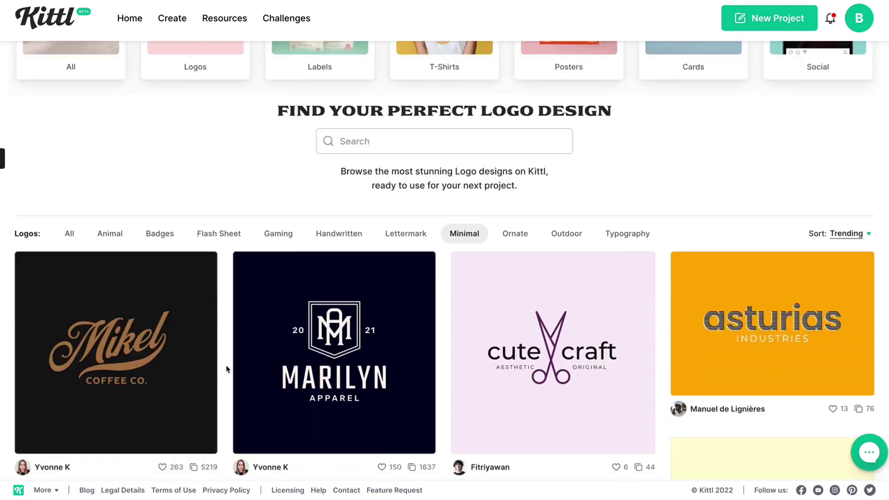
pyautogui.scroll(-2, 226, 368)
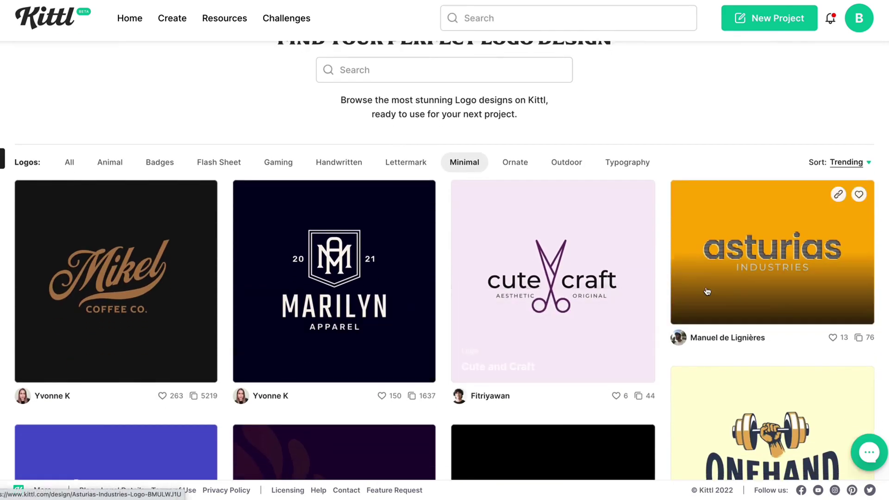
pyautogui.scroll(-3, 722, 289)
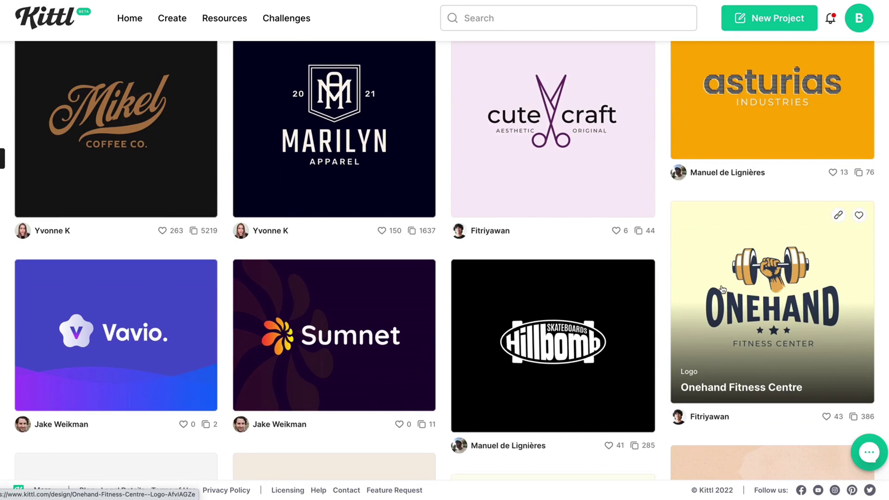
pyautogui.scroll(10, 723, 289)
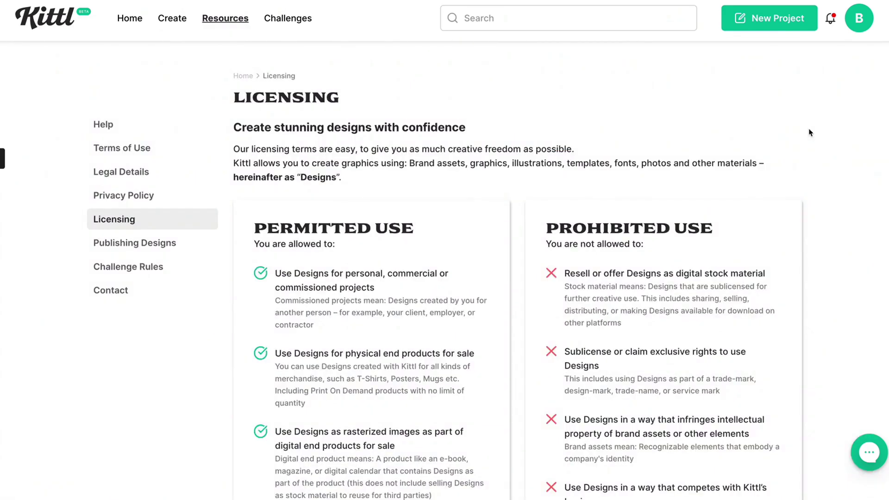
pyautogui.scroll(-1, 809, 133)
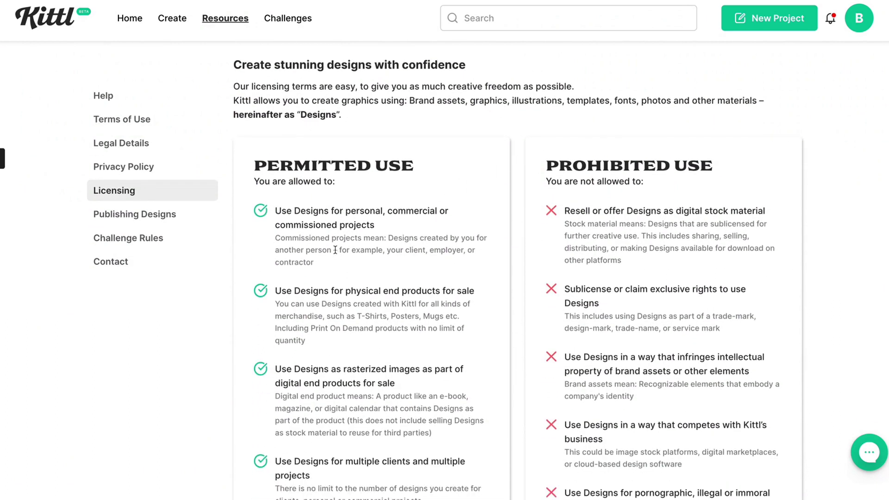
pyautogui.scroll(-1, 335, 250)
pyautogui.scroll(-1, 355, 298)
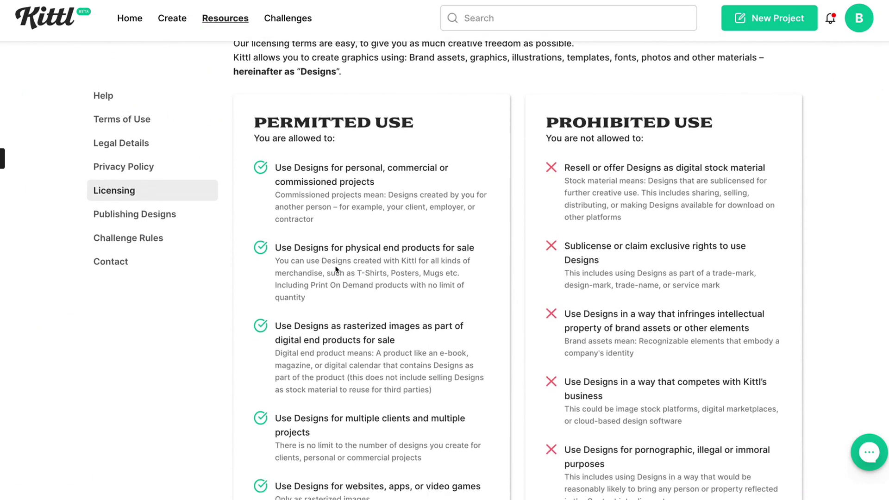
pyautogui.scroll(-1, 372, 270)
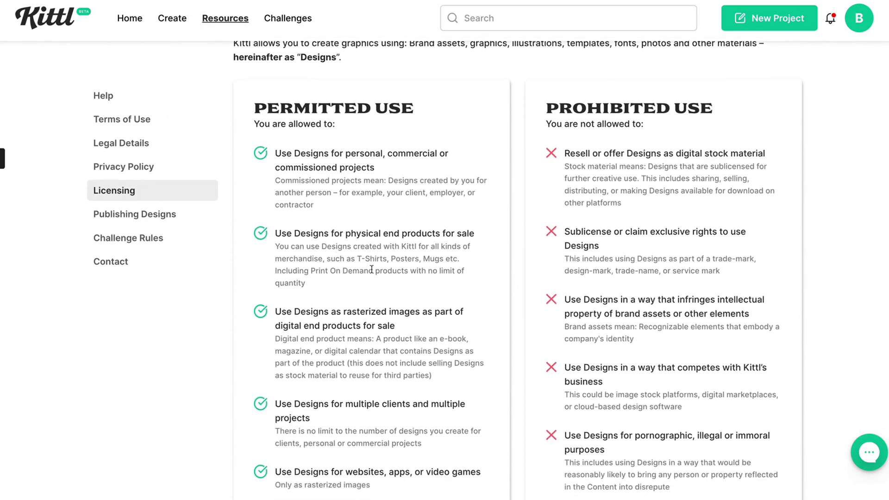
pyautogui.scroll(-1, 371, 269)
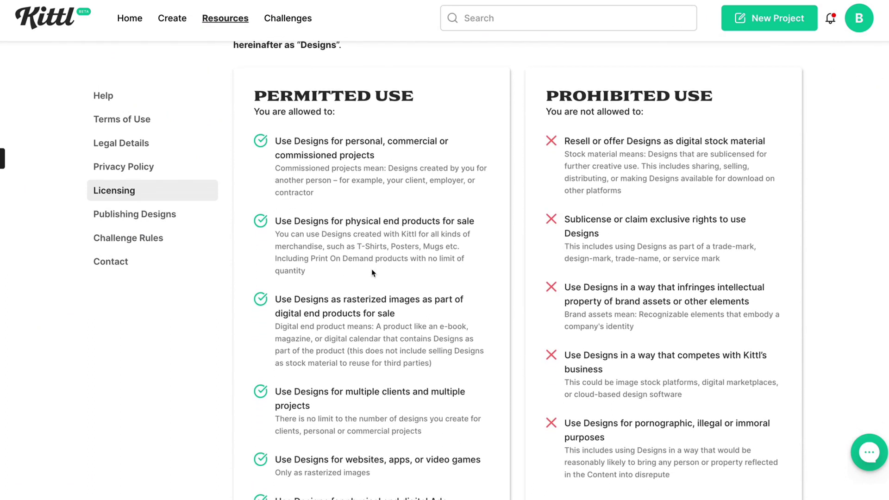
pyautogui.scroll(-1, 372, 272)
pyautogui.scroll(-1, 372, 273)
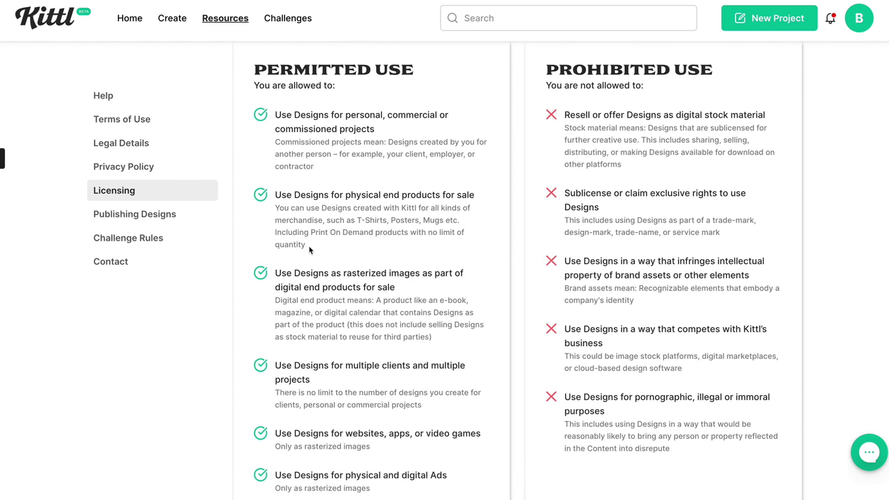
pyautogui.scroll(-1, 371, 259)
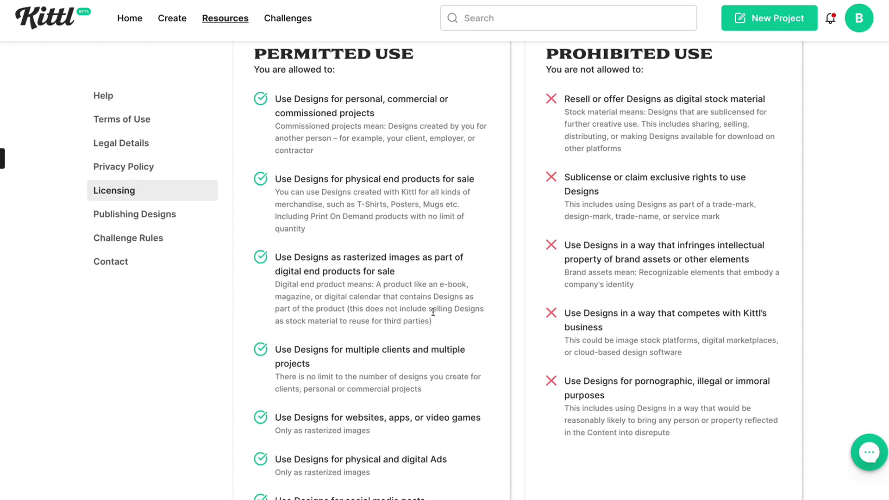
pyautogui.scroll(-1, 439, 319)
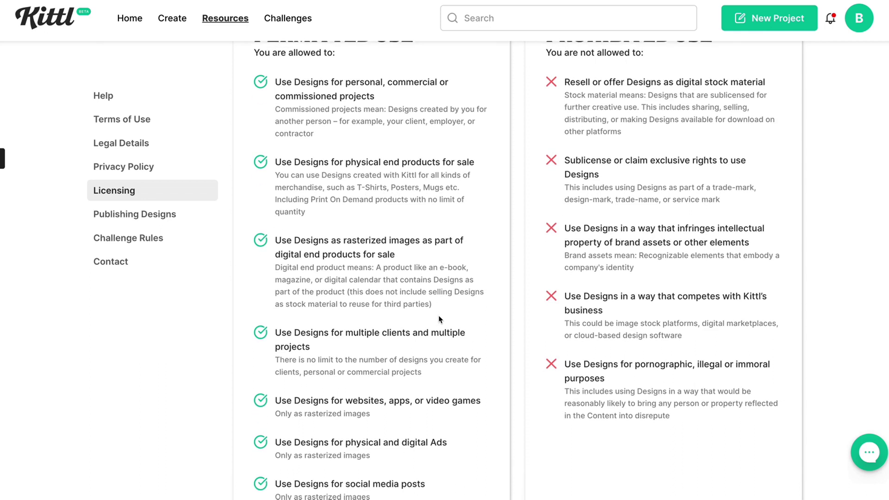
pyautogui.scroll(1, 438, 318)
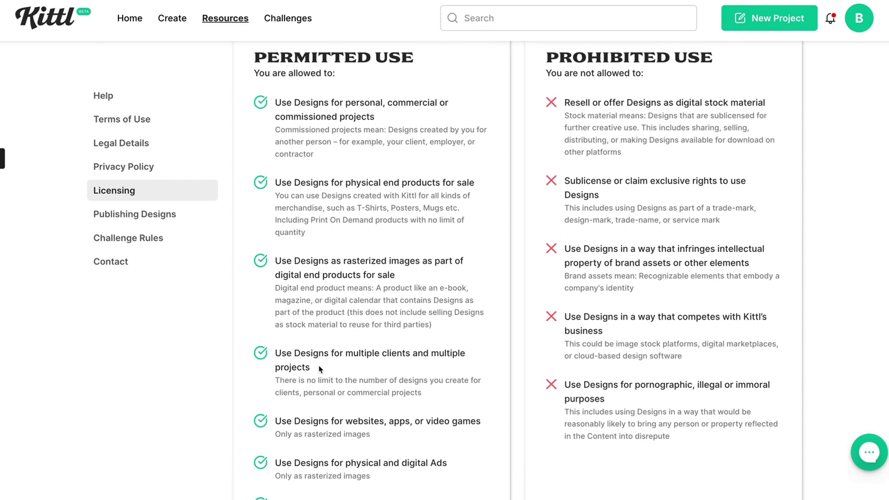
pyautogui.moveTo(319, 365); pyautogui.dragTo(276, 353)
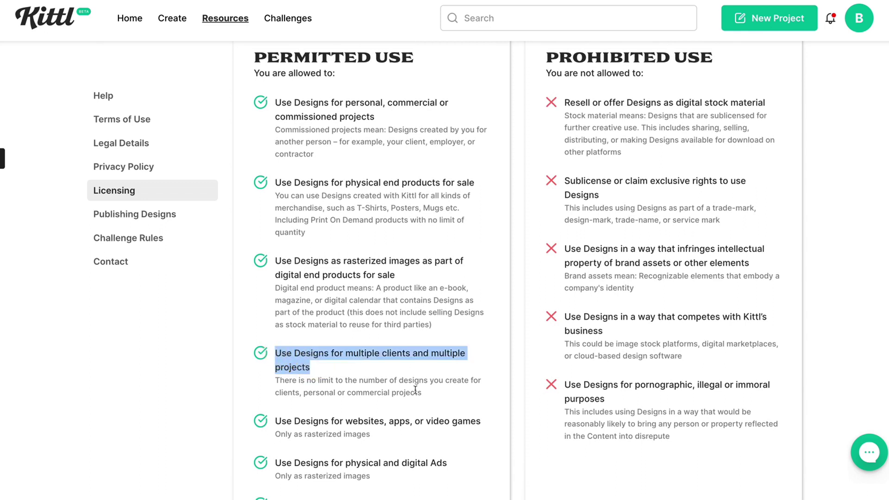
pyautogui.click(457, 373)
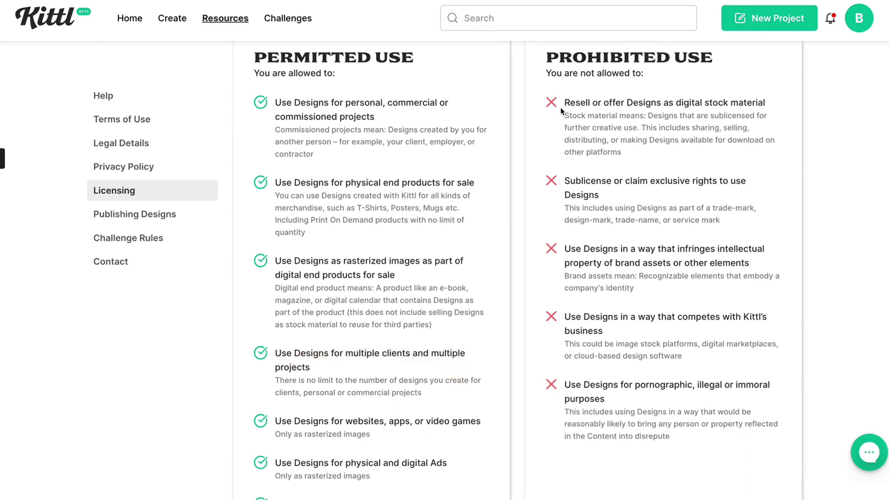
pyautogui.moveTo(564, 103); pyautogui.dragTo(766, 100)
pyautogui.click(829, 135)
pyautogui.scroll(-1, 630, 296)
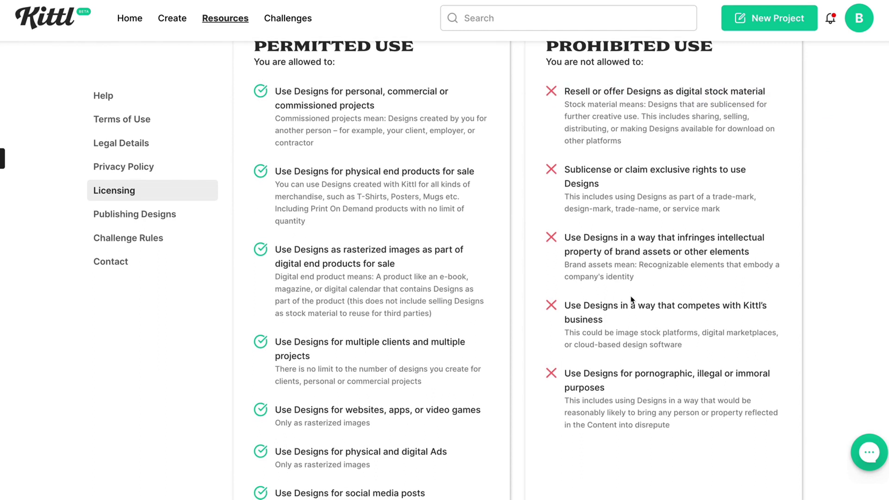
pyautogui.scroll(1, 631, 299)
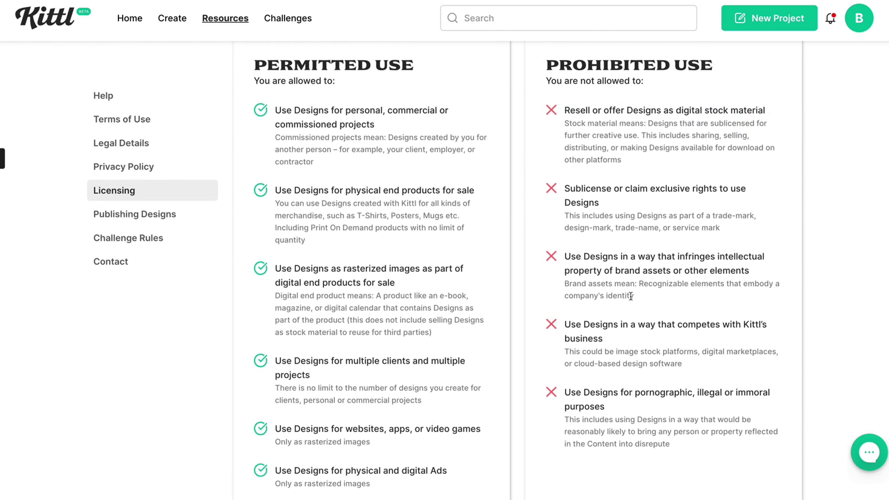
pyautogui.scroll(-3, 630, 296)
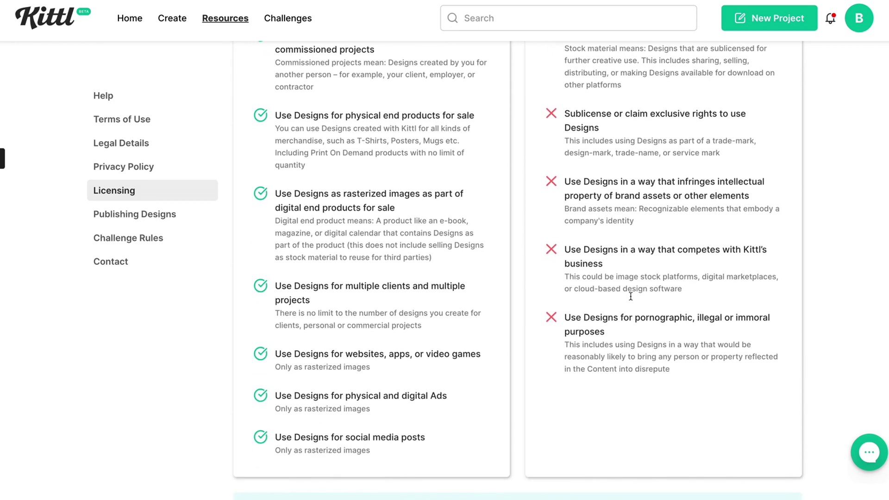
pyautogui.scroll(5, 630, 296)
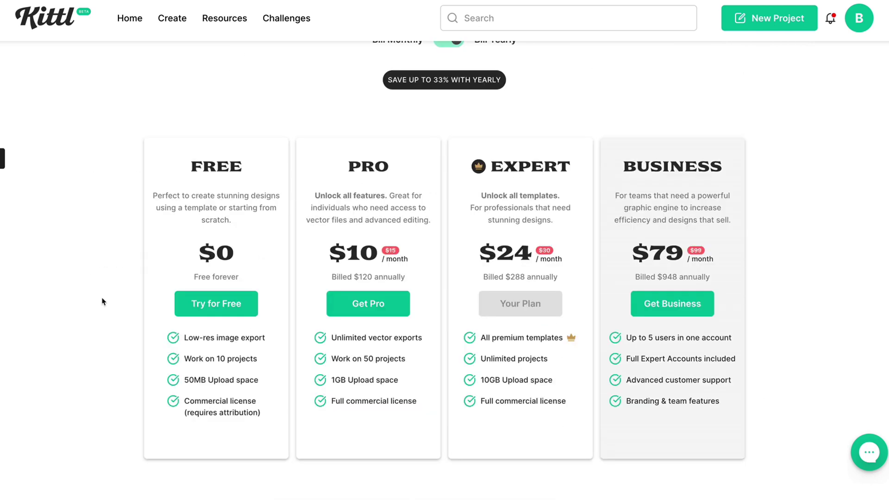
# Highlight the Free plan's feature list on the pricing page
pyautogui.scroll(-1, 103, 301)
pyautogui.scroll(-2, 102, 301)
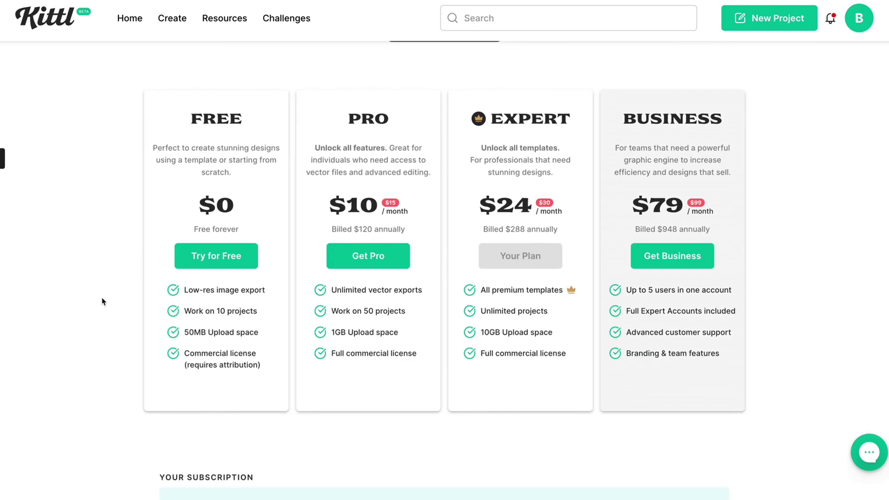
pyautogui.scroll(2, 102, 301)
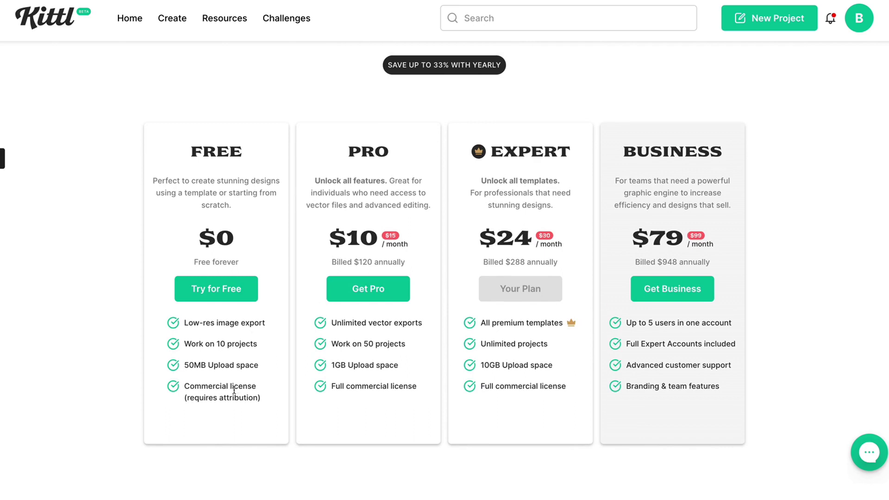
pyautogui.moveTo(266, 403); pyautogui.dragTo(176, 327)
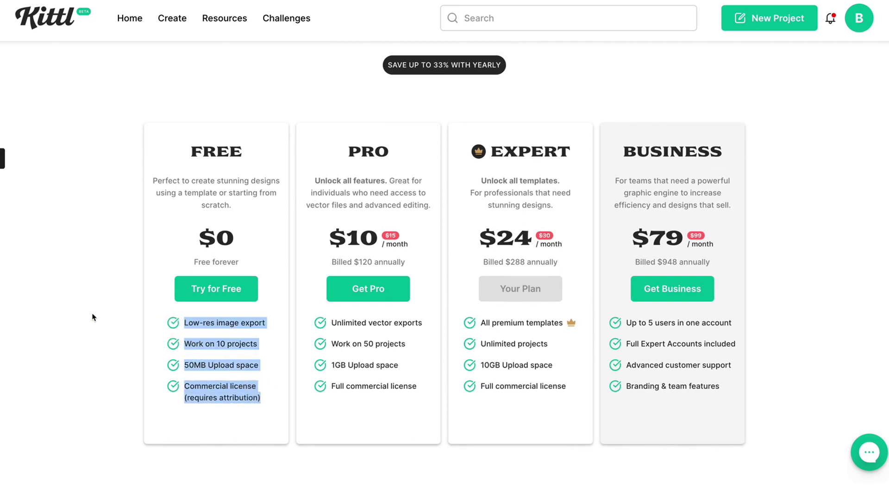
pyautogui.scroll(-1, 93, 317)
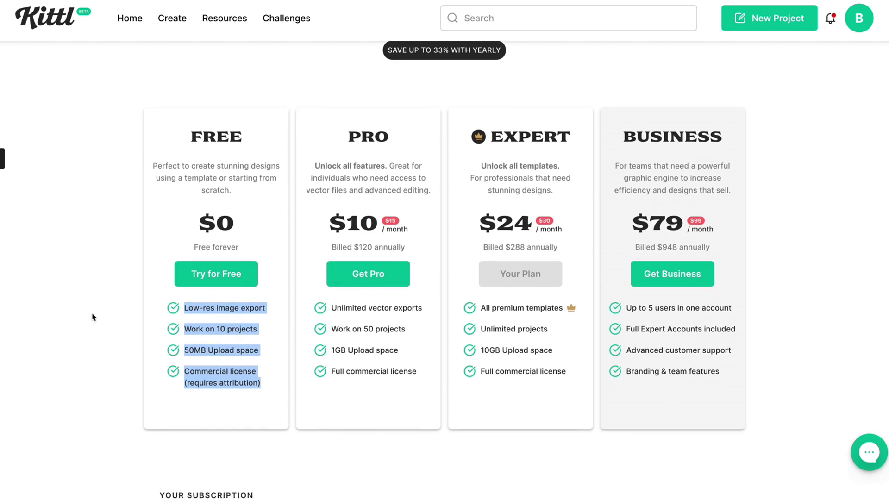
pyautogui.click(92, 317)
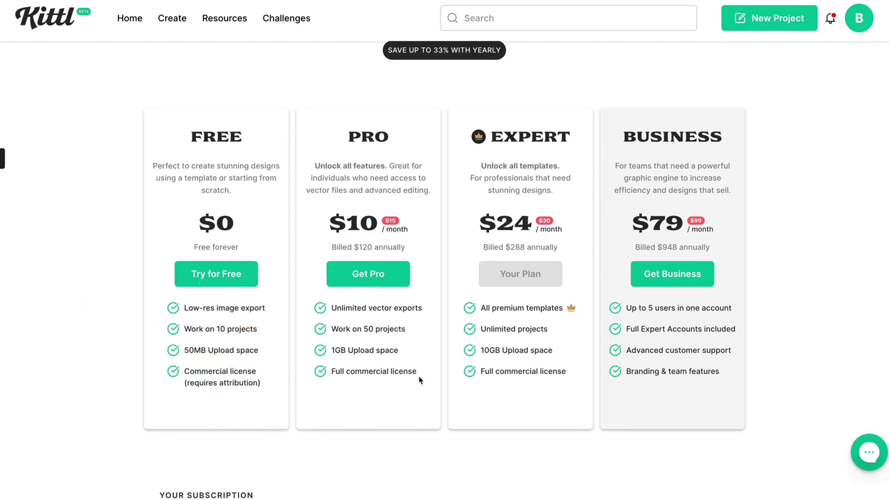
# Highlight the Expert plan's four features and the FREE plan name
pyautogui.moveTo(569, 375); pyautogui.dragTo(483, 307)
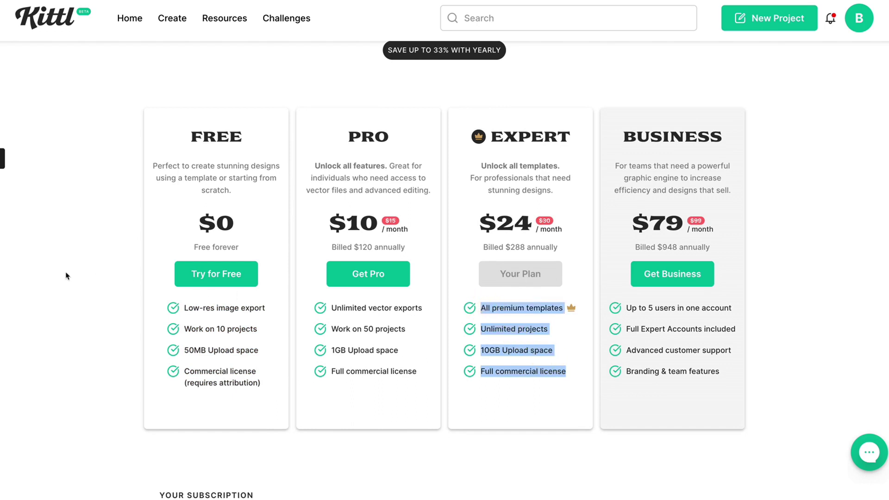
pyautogui.click(106, 292)
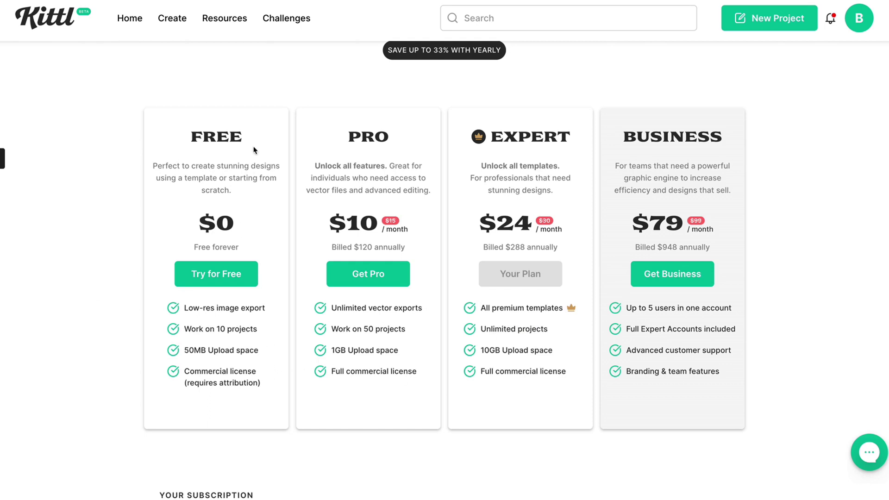
pyautogui.moveTo(245, 138); pyautogui.dragTo(181, 126)
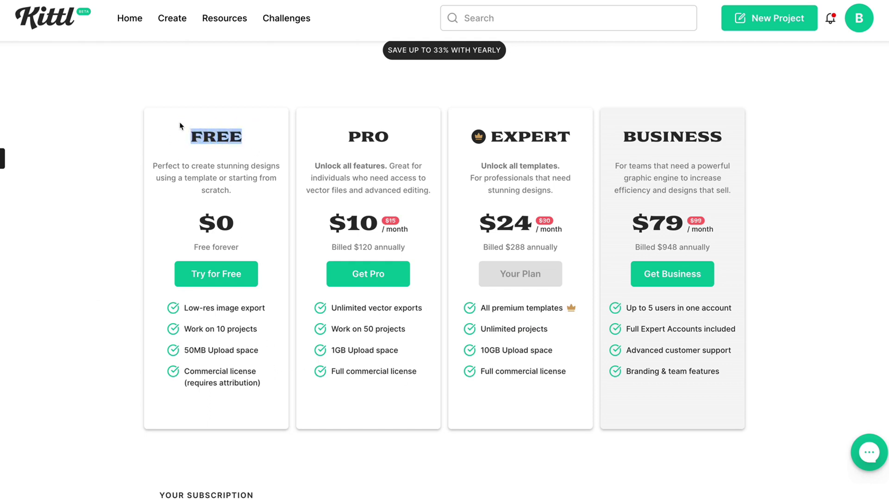
pyautogui.click(220, 84)
# Scroll up to the Find Your Plan heading with yearly billing shown
pyautogui.scroll(-2, 319, 305)
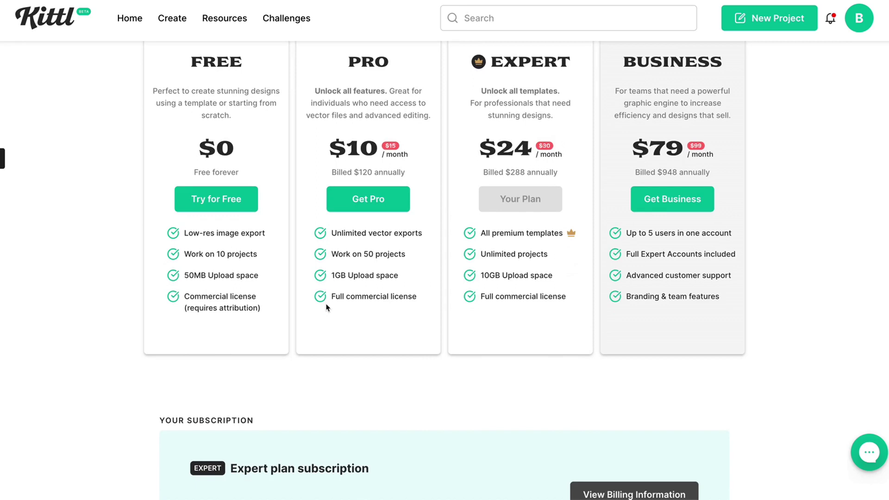
pyautogui.scroll(2, 326, 307)
pyautogui.scroll(1, 326, 307)
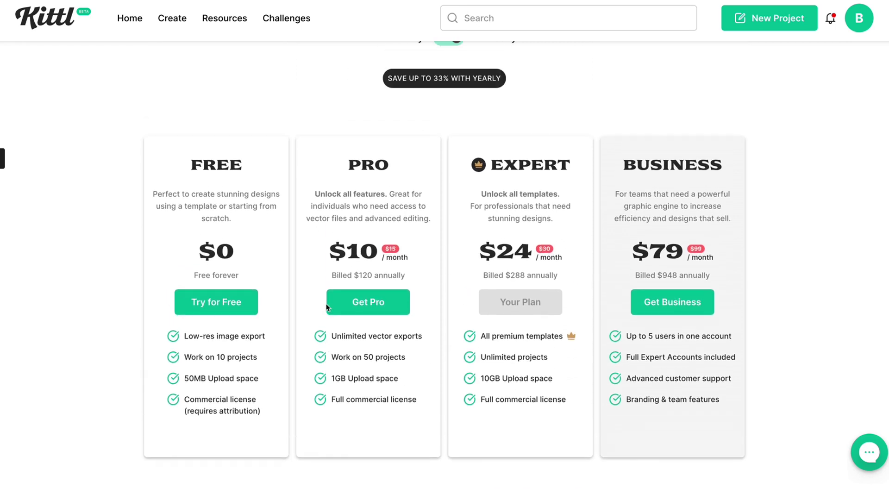
pyautogui.scroll(1, 326, 307)
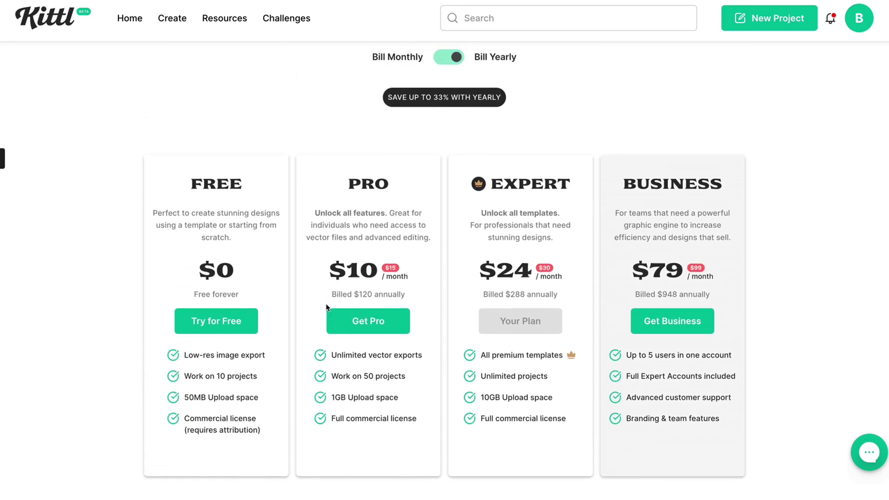
pyautogui.scroll(3, 327, 307)
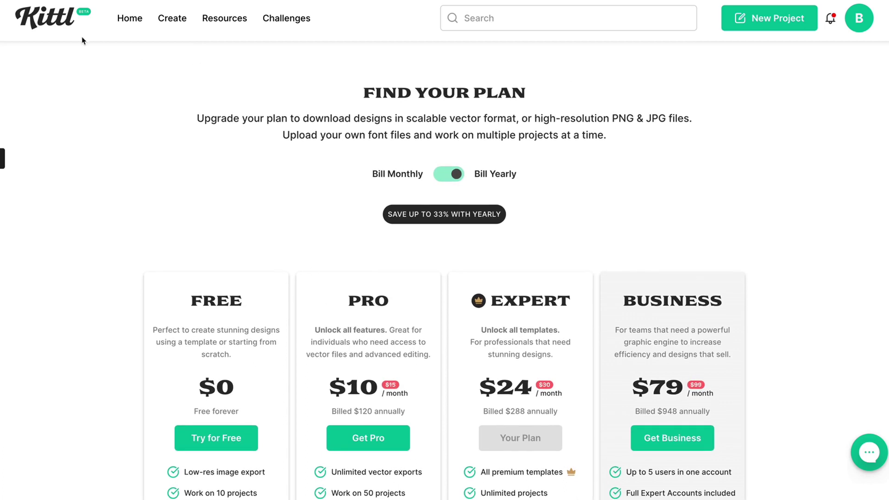
# Return to the Kittl home page and scroll through its trending designs
pyautogui.click(57, 27)
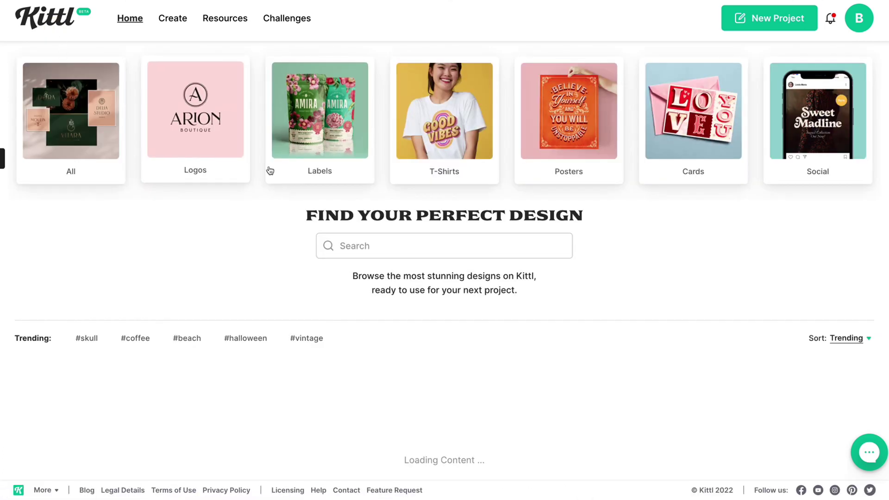
pyautogui.scroll(-2, 270, 281)
pyautogui.scroll(-2, 270, 281)
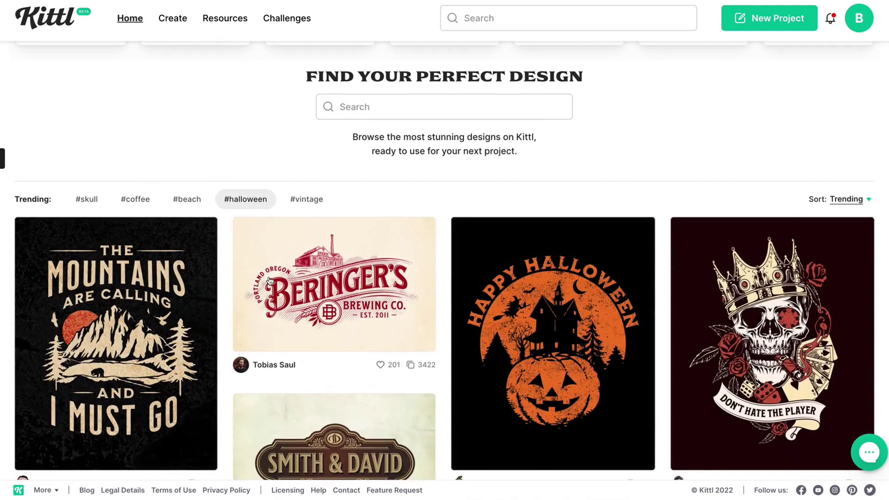
pyautogui.scroll(4, 268, 280)
# Filter designs by the #beach trending tag and browse results like Tropical Sunset and Beach Bum
pyautogui.click(187, 338)
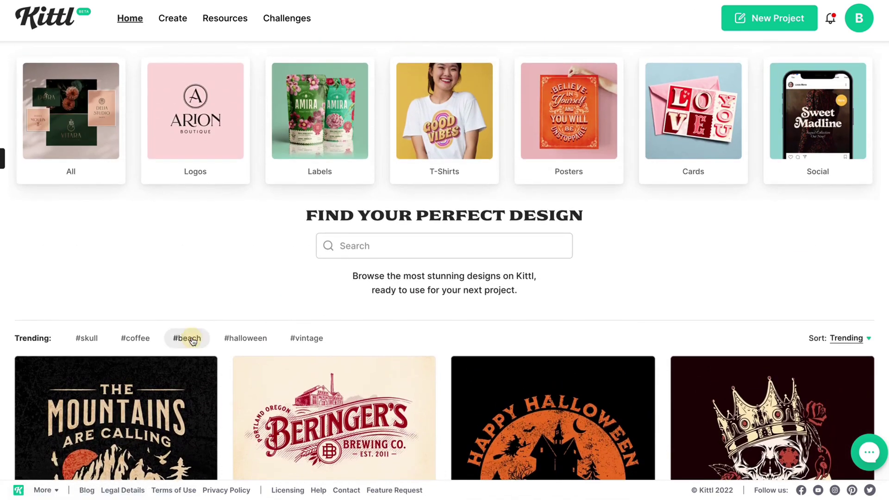
pyautogui.scroll(-3, 154, 258)
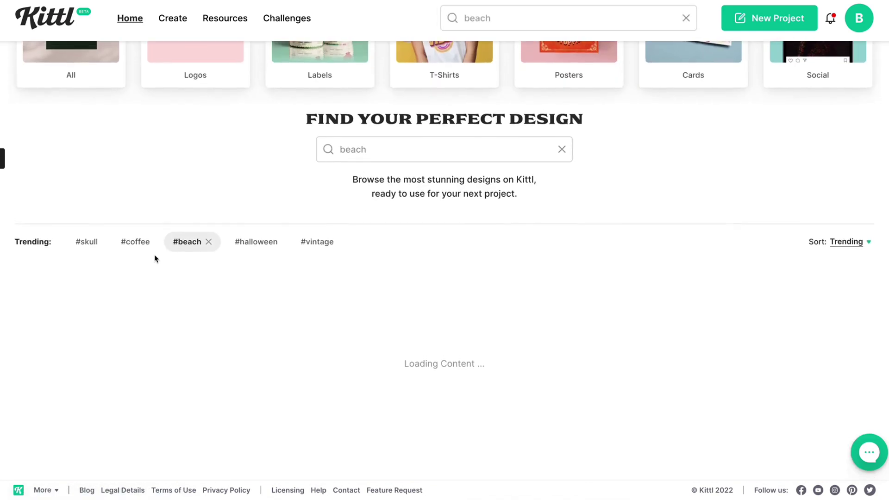
pyautogui.scroll(3, 154, 258)
pyautogui.scroll(-10, 154, 257)
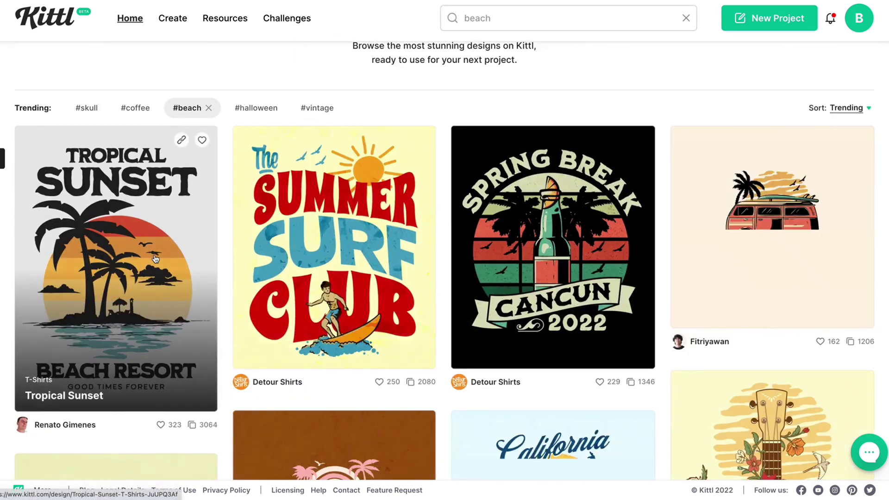
pyautogui.scroll(-7, 156, 259)
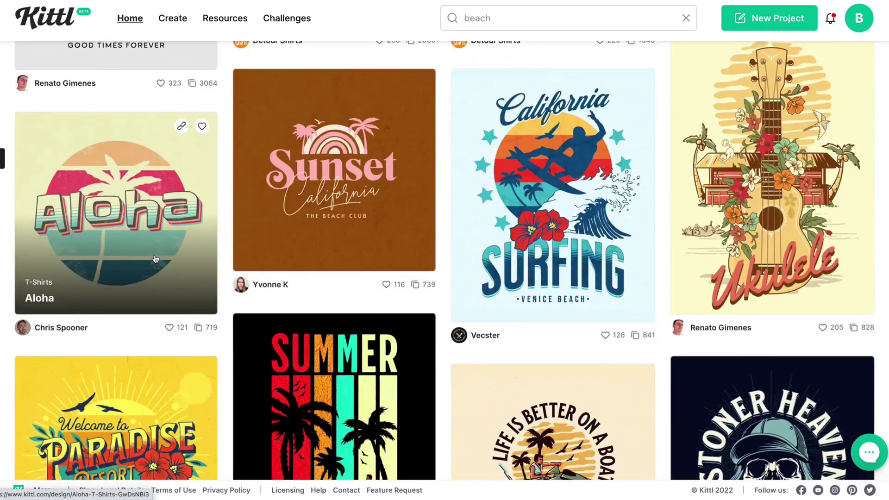
pyautogui.scroll(-5, 155, 259)
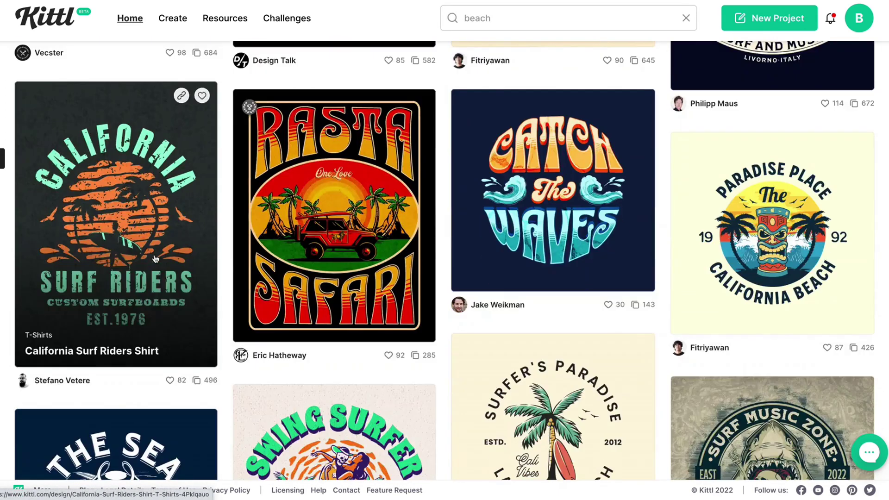
pyautogui.scroll(-5, 156, 259)
pyautogui.scroll(-10, 156, 259)
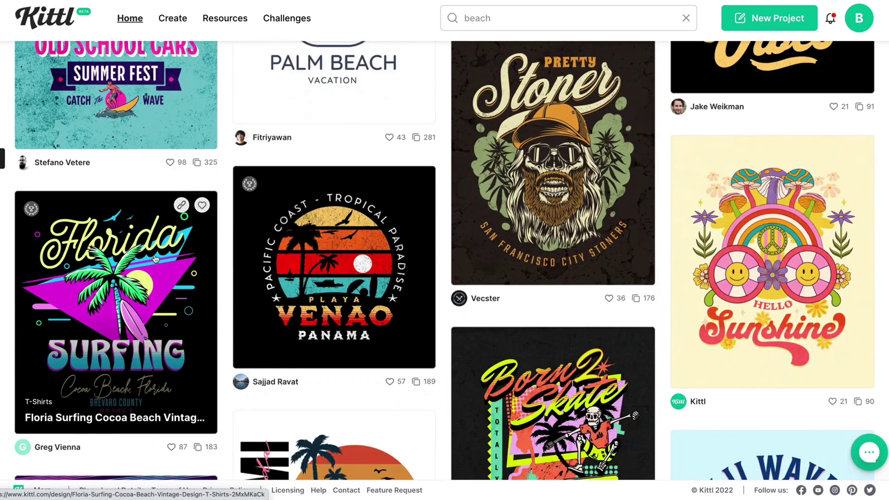
pyautogui.scroll(-4, 156, 259)
pyautogui.scroll(-8, 155, 259)
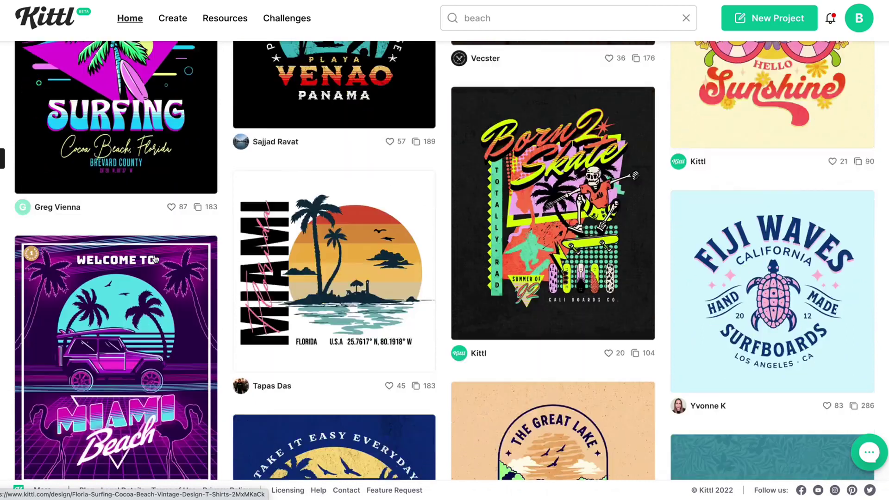
pyautogui.scroll(-4, 156, 259)
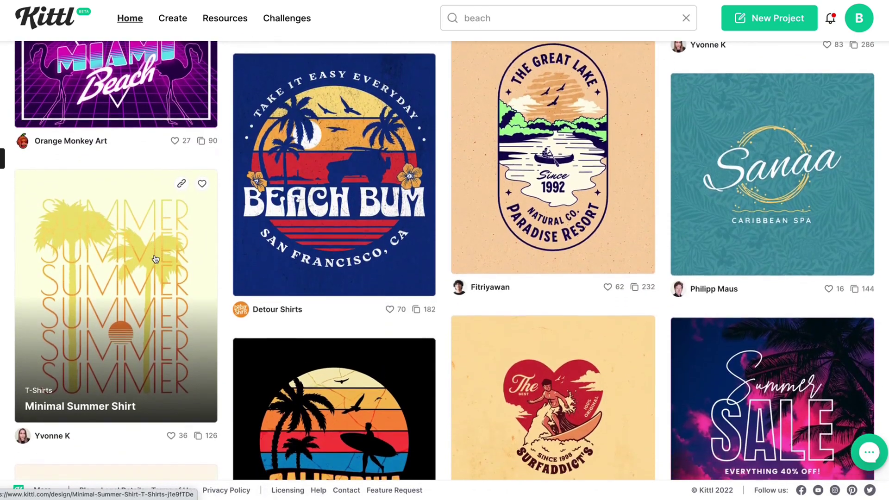